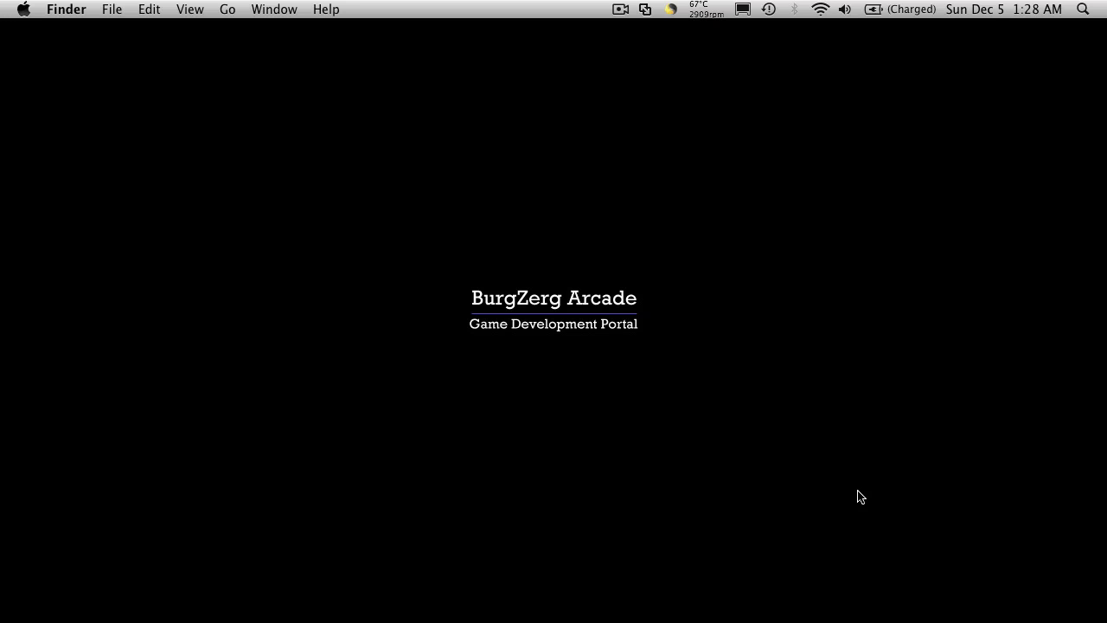
# Step: Bring Unity forward, collapse the Scripts and Shaders folders, and deselect Sun Red
pyautogui.moveTo(523, 621)
pyautogui.click(449, 597)
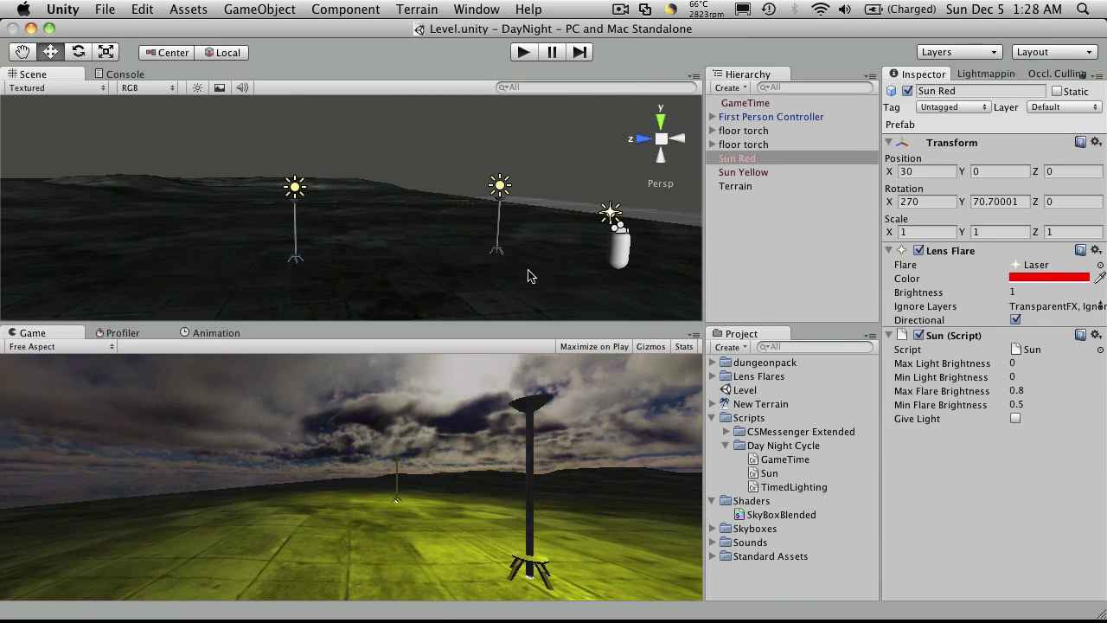
pyautogui.click(713, 418)
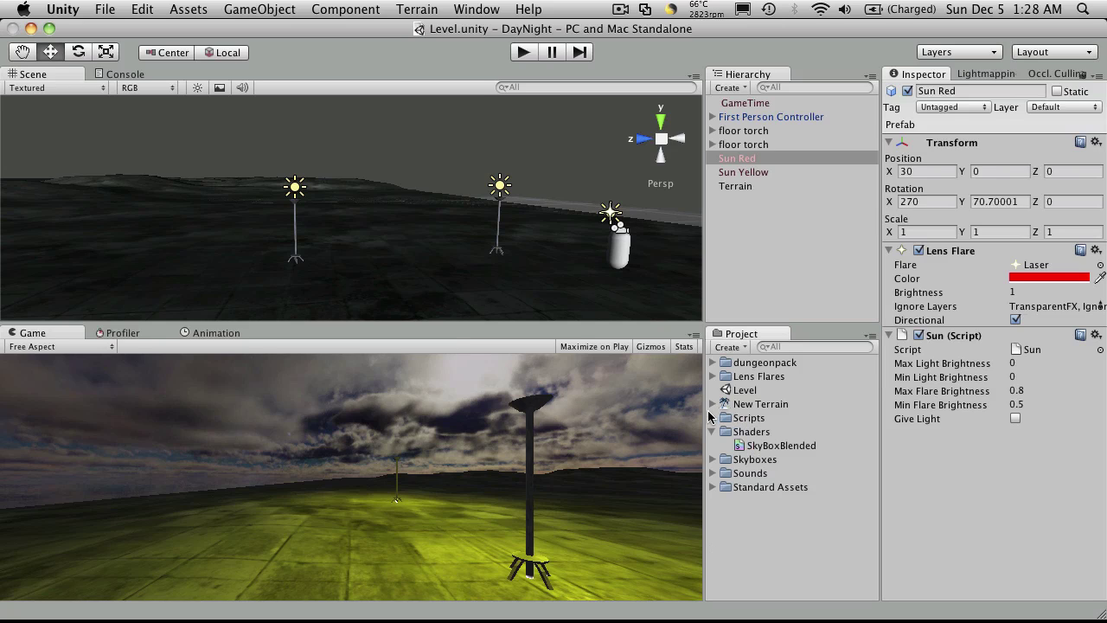
pyautogui.click(713, 432)
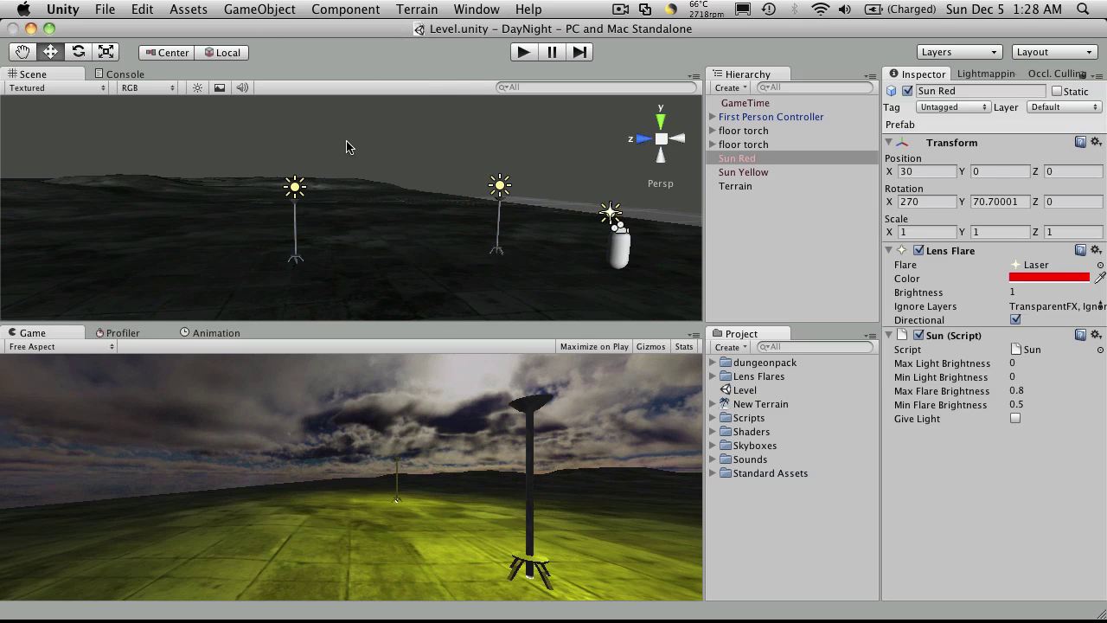
pyautogui.click(790, 563)
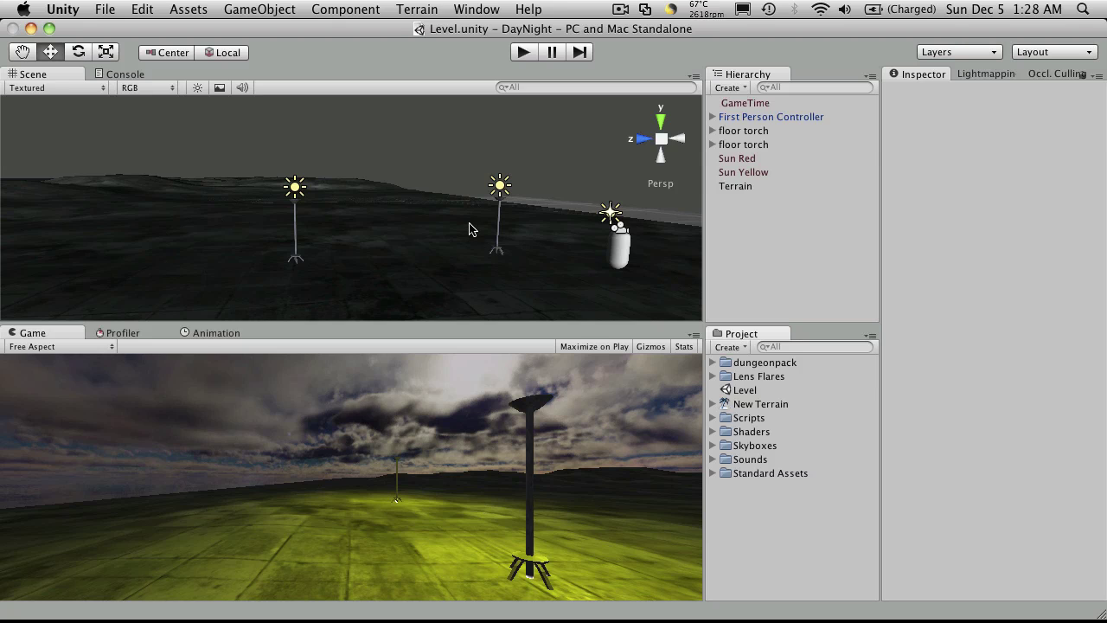
# Step: Zoom and orbit the Scene view around the floor torches
pyautogui.scroll(-2, 469, 229)
pyautogui.moveTo(356, 180); pyautogui.dragTo(427, 222)
pyautogui.keyDown('alt'); pyautogui.moveTo(341, 198); pyautogui.dragTo(104, 175); pyautogui.keyUp('alt')
pyautogui.keyDown('alt'); pyautogui.moveTo(186, 180); pyautogui.dragTo(663, 524); pyautogui.keyUp('alt')
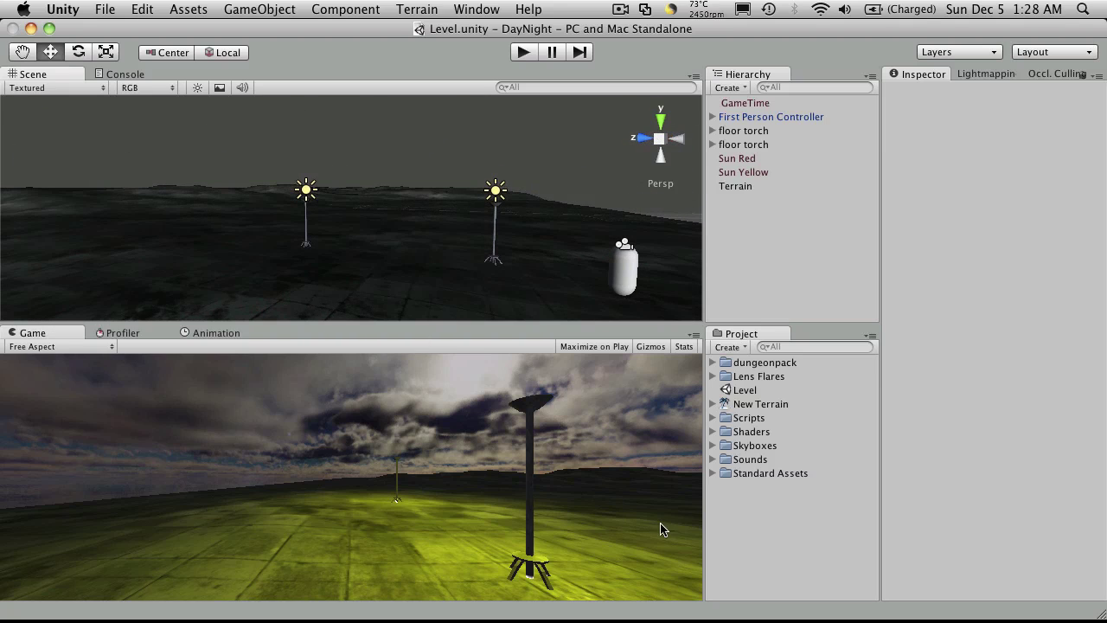
# Step: Create a new project folder named Prefabs
pyautogui.rightClick(737, 536)
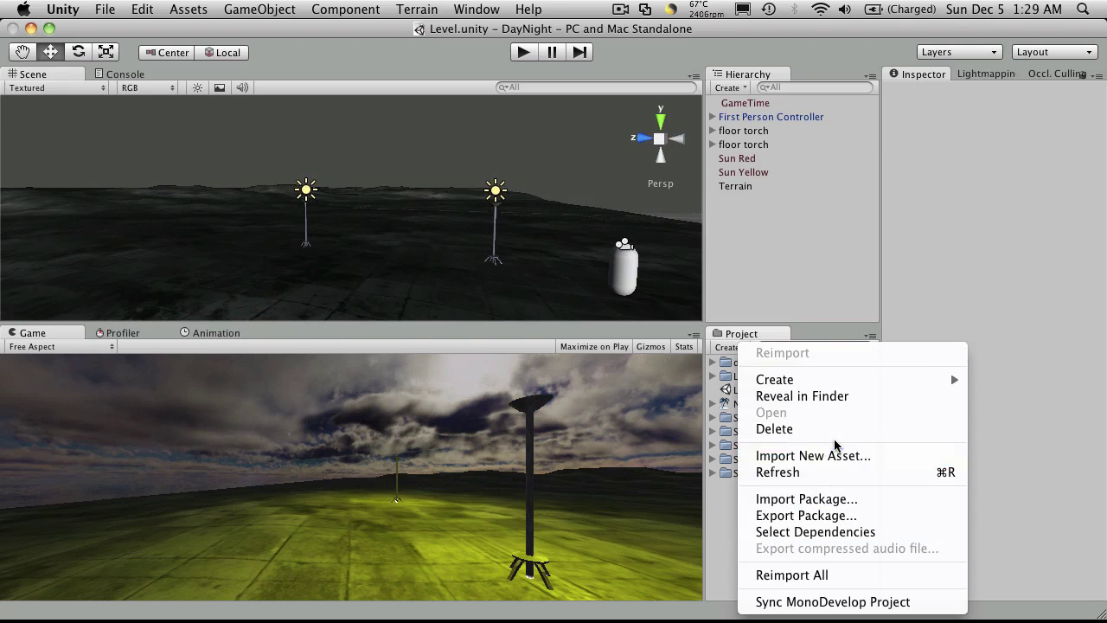
pyautogui.moveTo(862, 382)
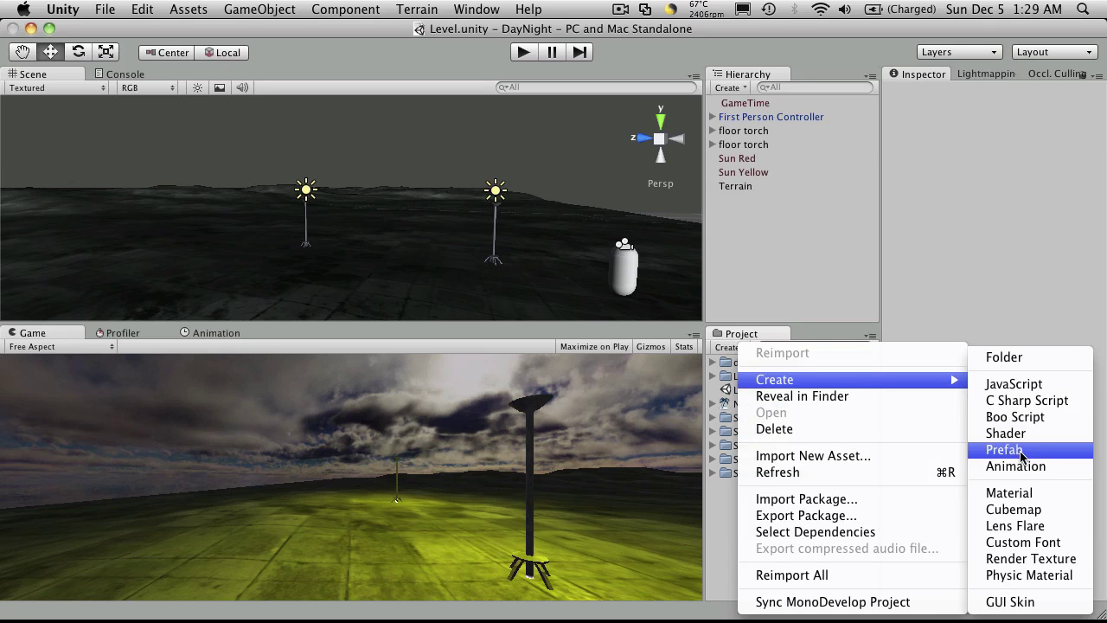
pyautogui.click(1011, 357)
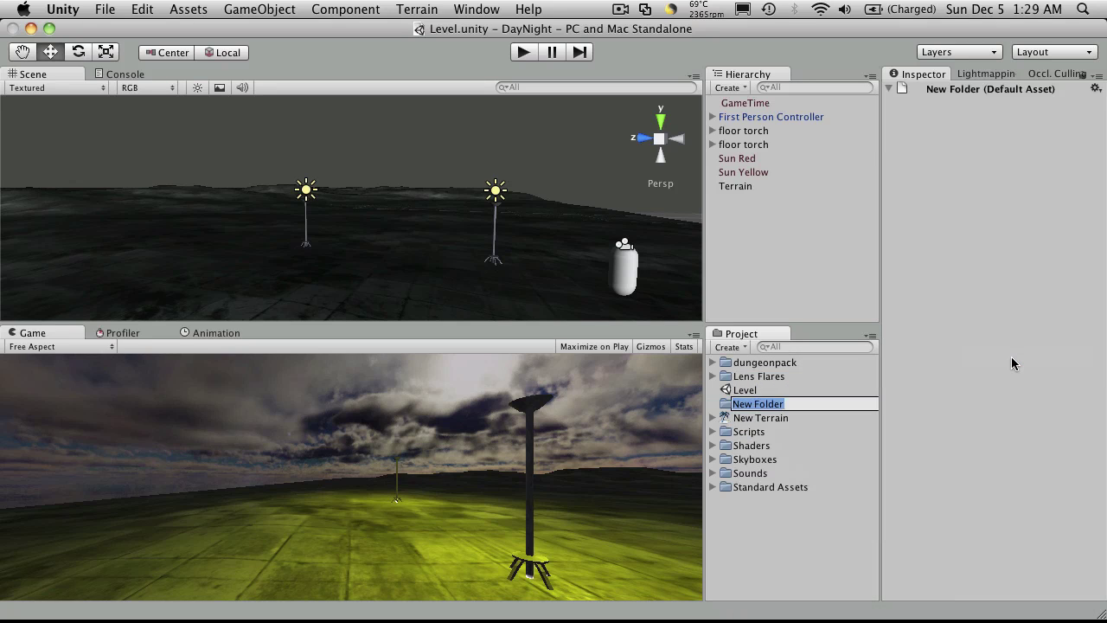
pyautogui.write('Prefabs')
pyautogui.press('Return')
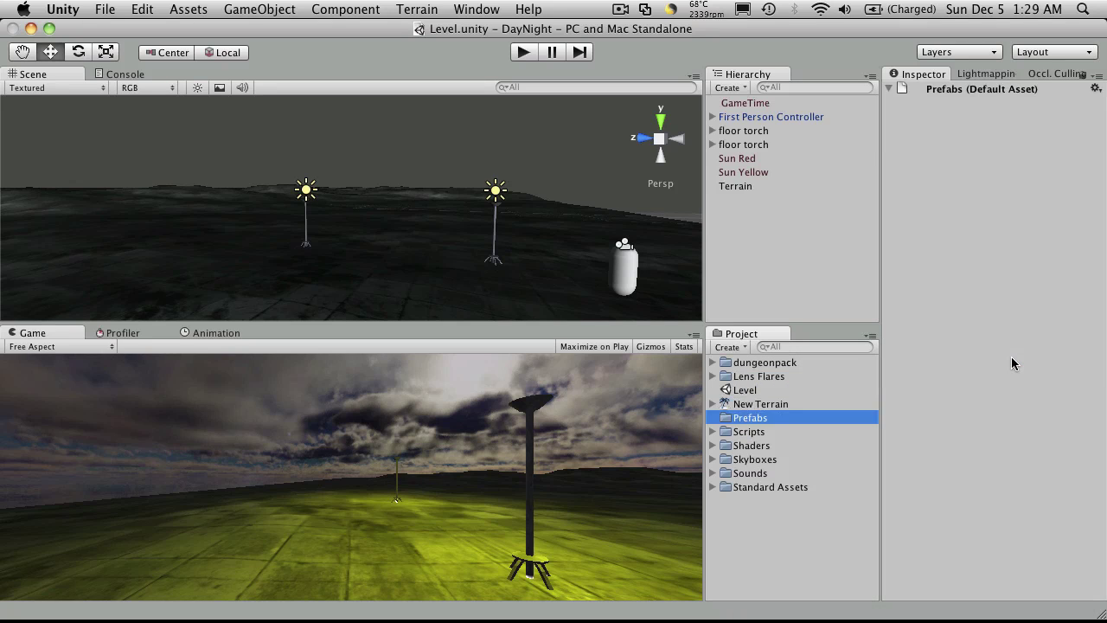
# Step: Create empty prefabs inside Prefabs and rename the original one to GameTime
pyautogui.rightClick(795, 419)
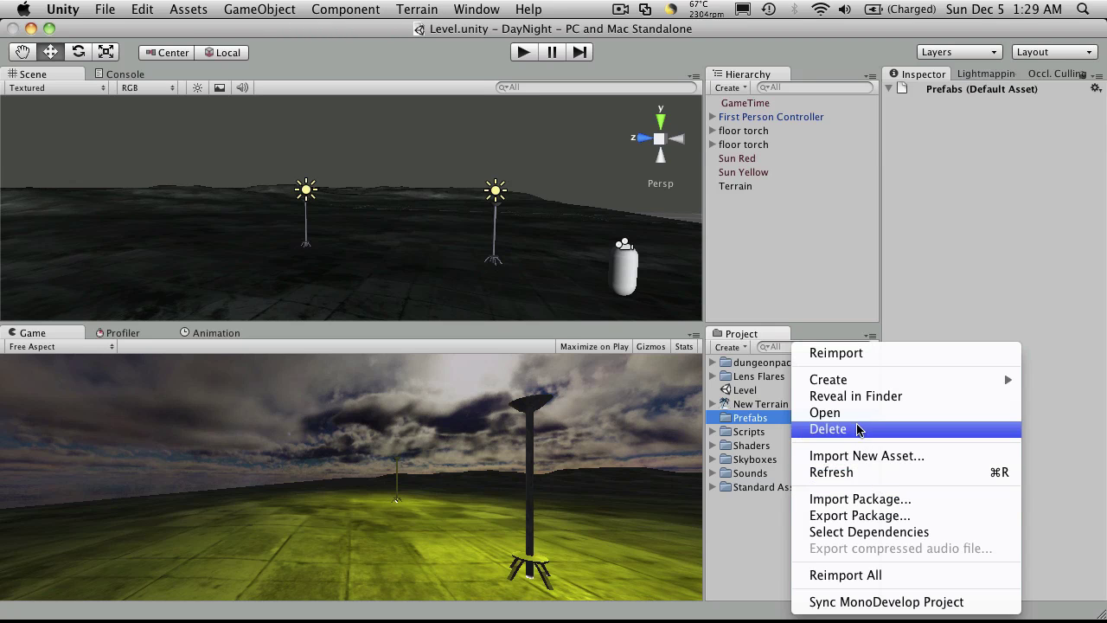
pyautogui.moveTo(851, 381)
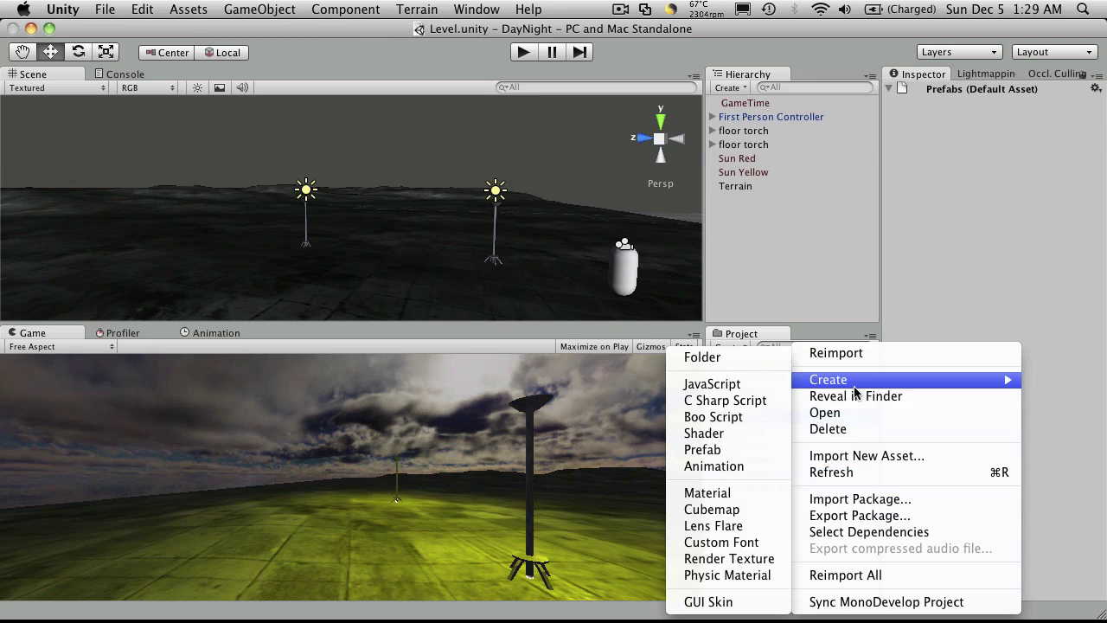
pyautogui.click(724, 455)
pyautogui.press('super+d')
pyautogui.press('super+d')
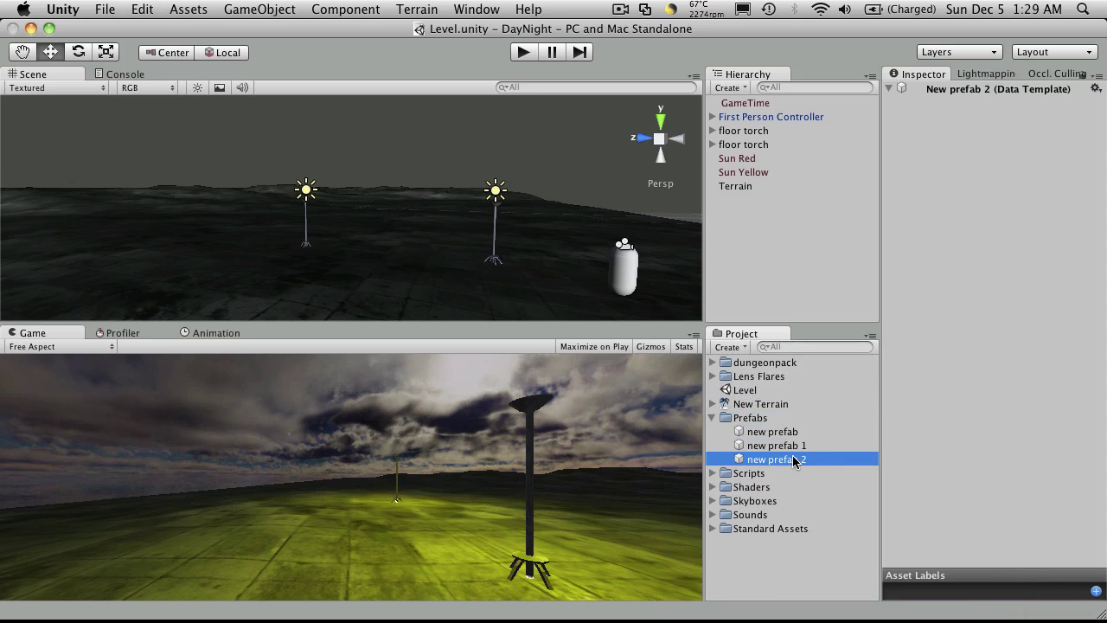
pyautogui.click(781, 431)
pyautogui.press('Return')
pyautogui.write('Ga')
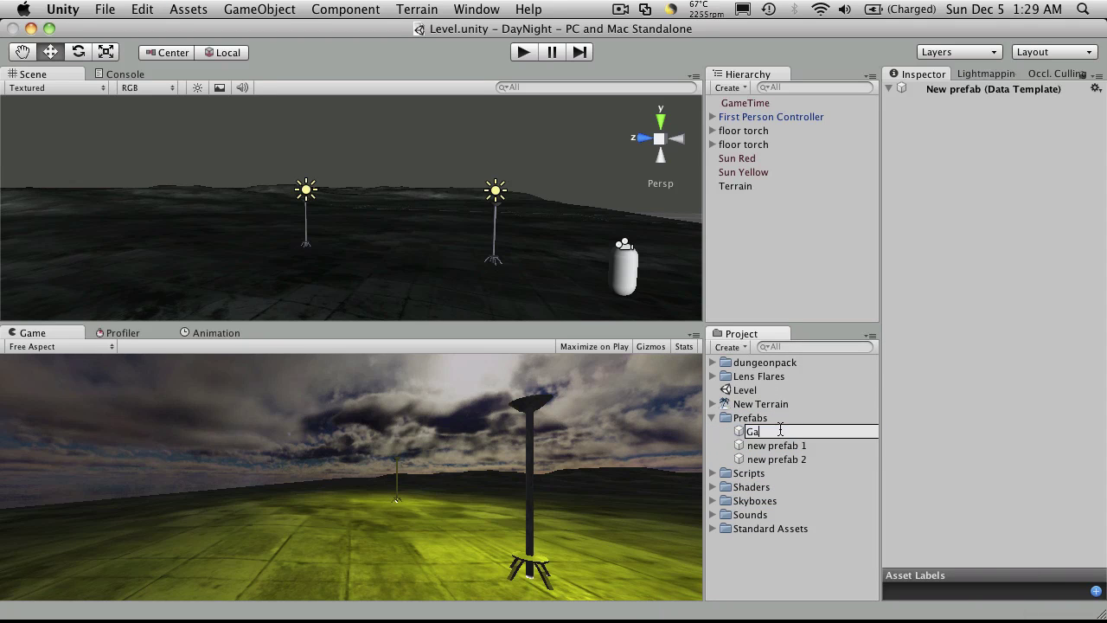
pyautogui.write('meTime')
pyautogui.press('Return')
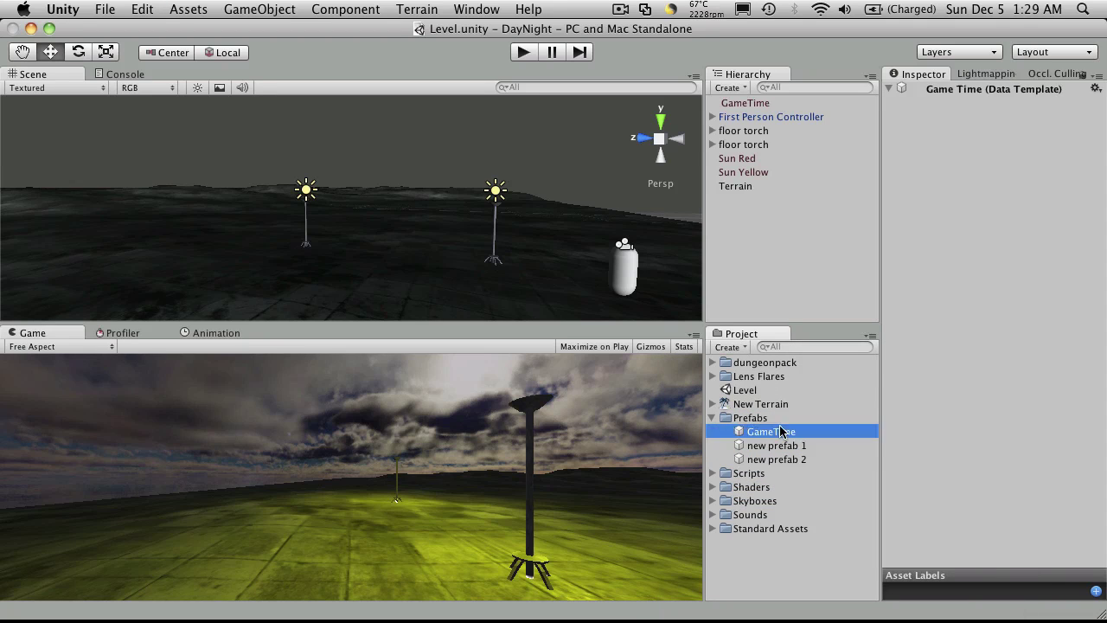
# Step: Store GameTime in its prefab, rename new prefab 1 to Sun Lit, and fill it with Sun Yellow
pyautogui.moveTo(744, 105); pyautogui.dragTo(757, 437)
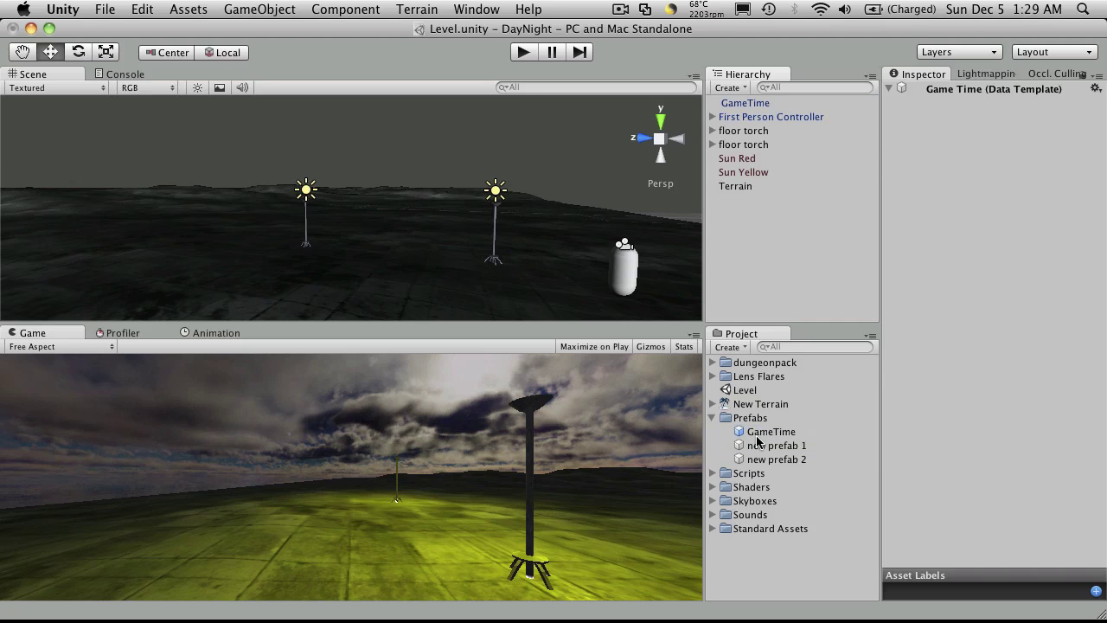
pyautogui.click(788, 445)
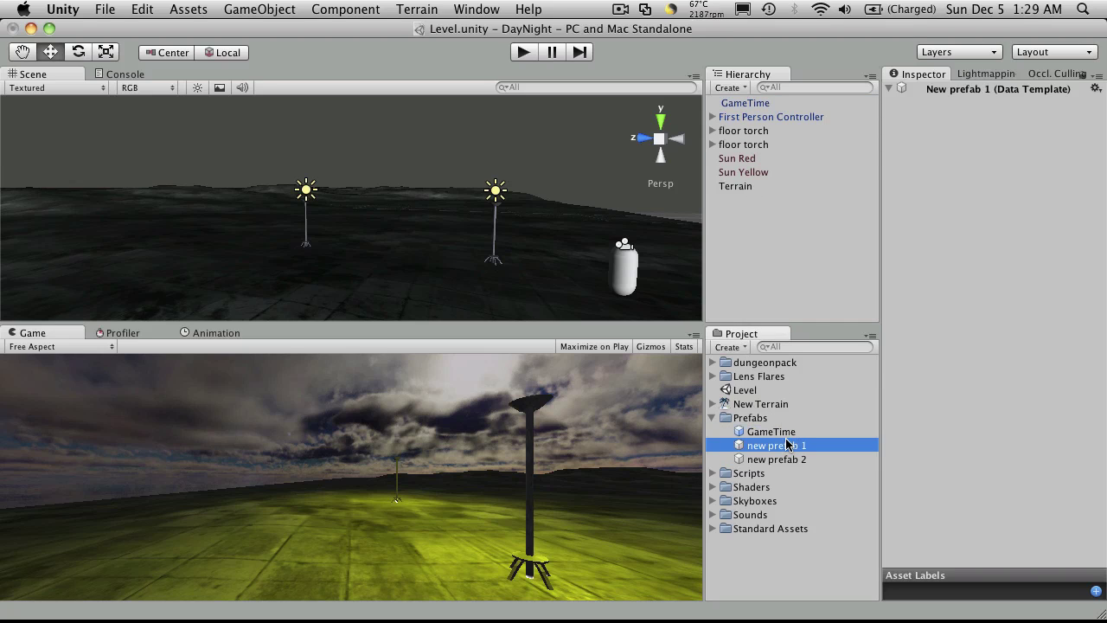
pyautogui.click(787, 445)
pyautogui.write('Sun')
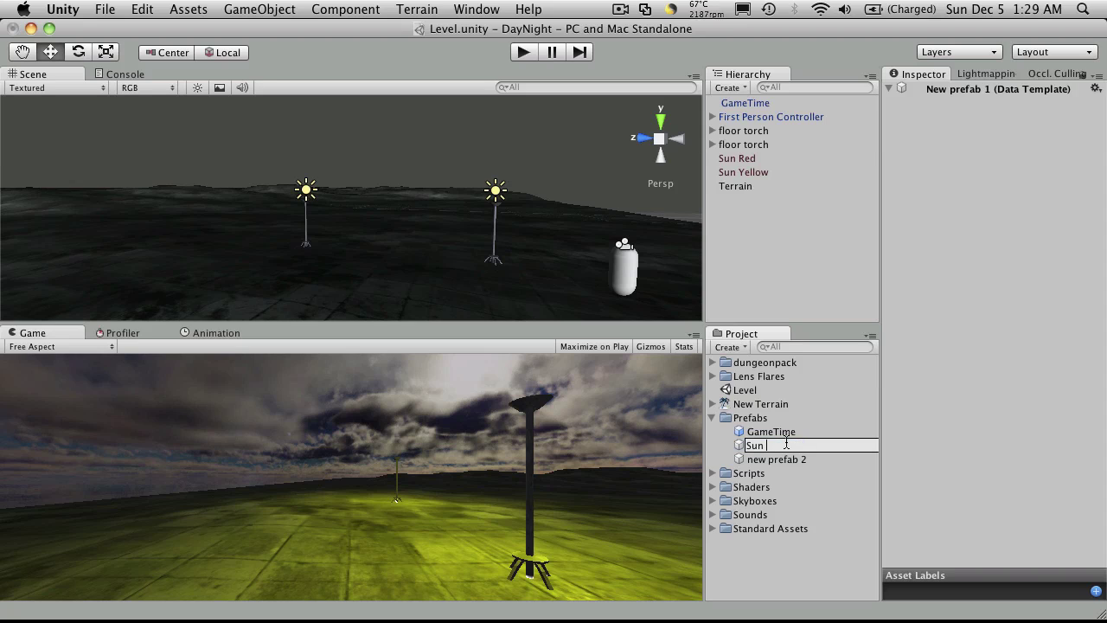
pyautogui.write(' Lit')
pyautogui.press('Return')
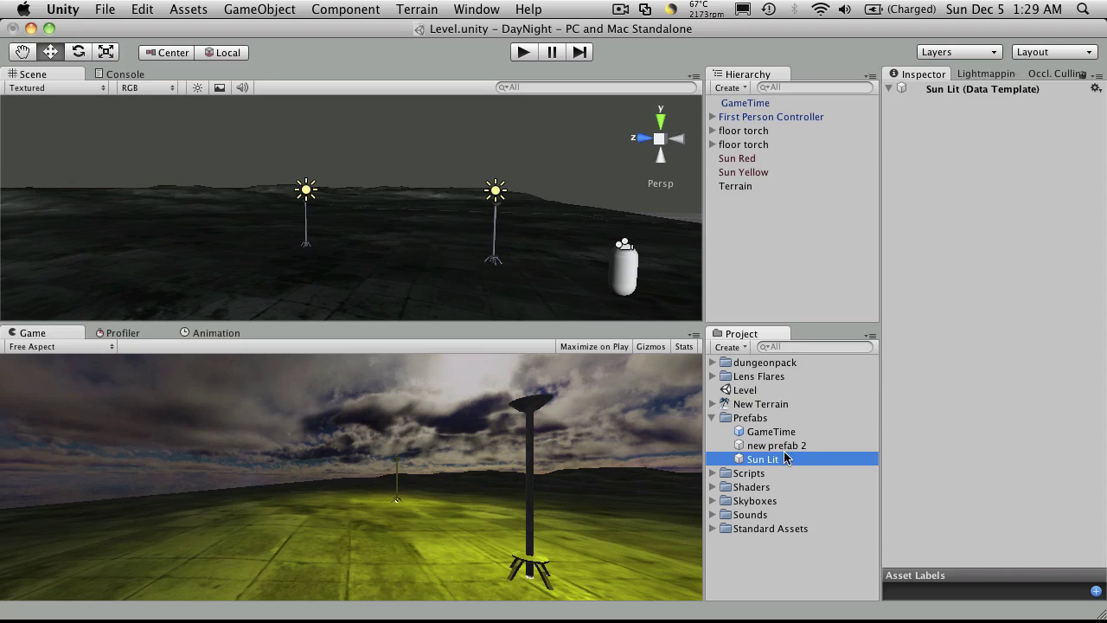
pyautogui.moveTo(759, 172); pyautogui.dragTo(766, 459)
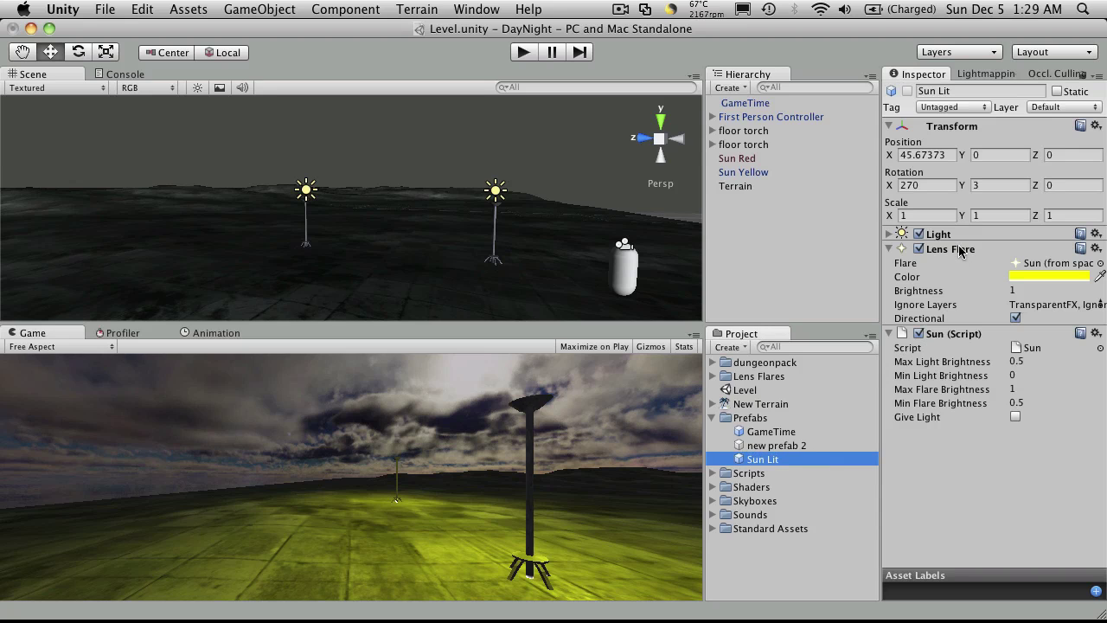
pyautogui.click(891, 250)
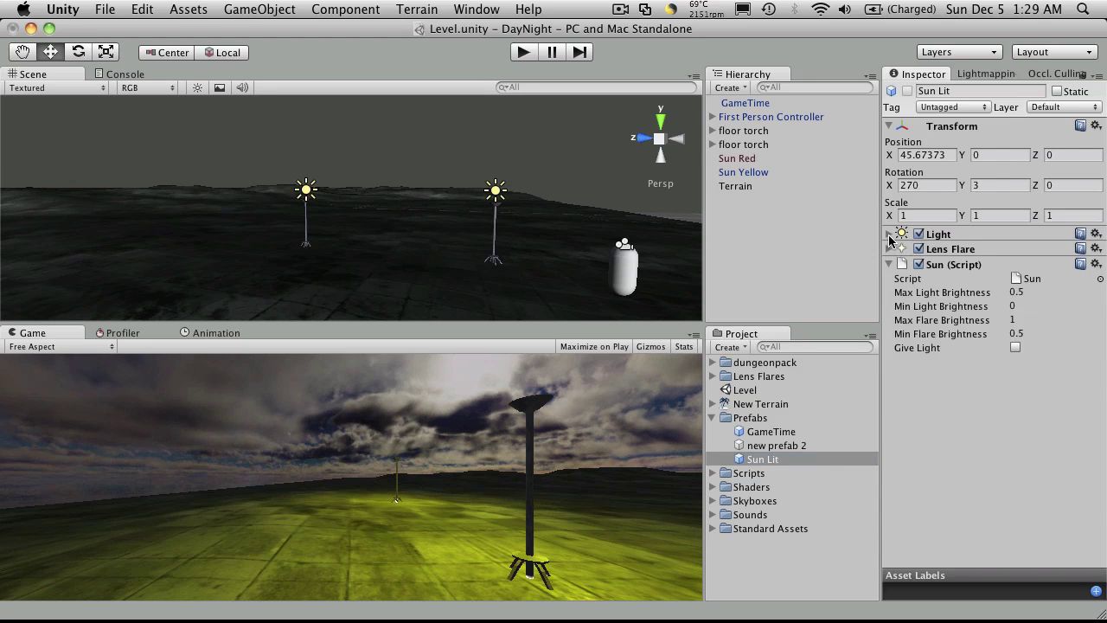
pyautogui.click(890, 235)
pyautogui.click(891, 235)
# Step: Rename new prefab 2 to Sun Unlit and store the Sun Red object in it
pyautogui.click(771, 445)
pyautogui.click(773, 445)
pyautogui.write('Sun Un')
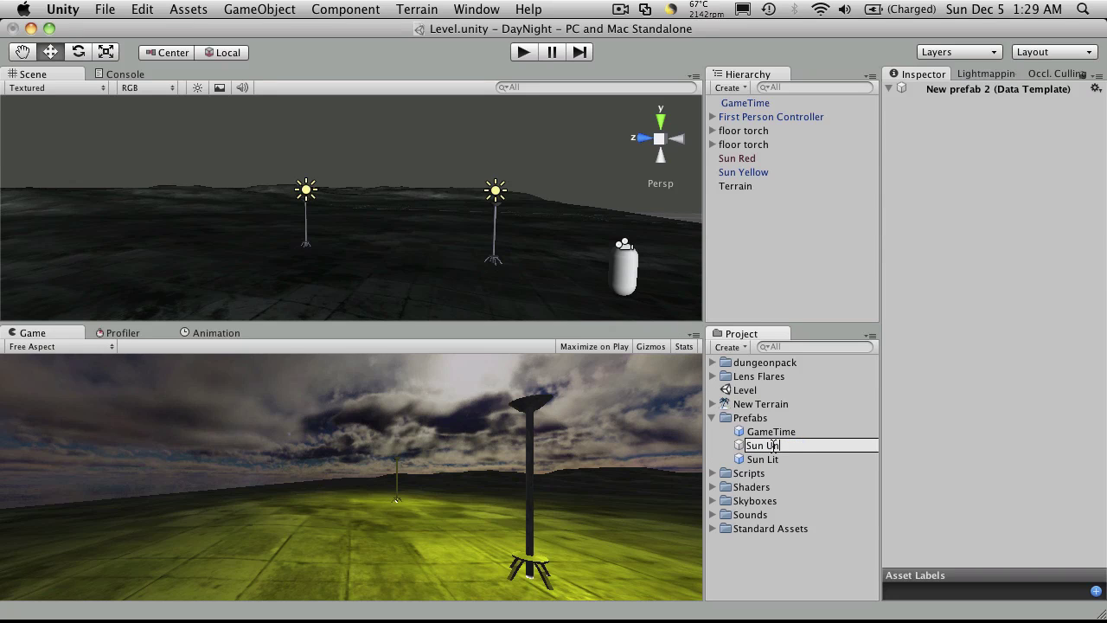
pyautogui.write('lit')
pyautogui.press('Return')
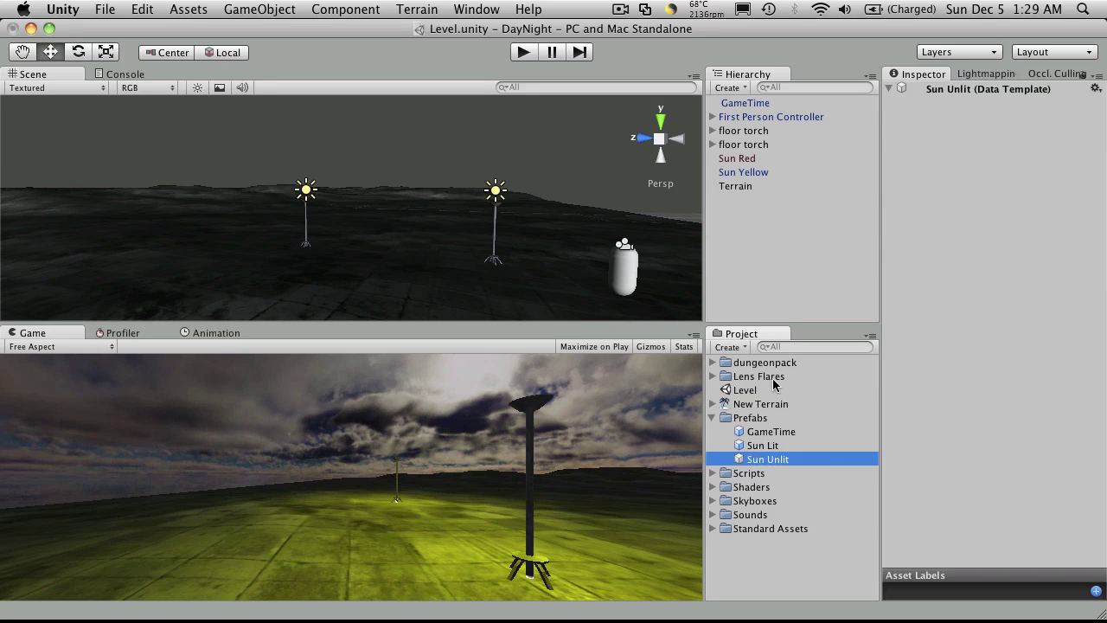
pyautogui.click(744, 160)
pyautogui.moveTo(745, 180); pyautogui.dragTo(749, 461)
pyautogui.click(747, 162)
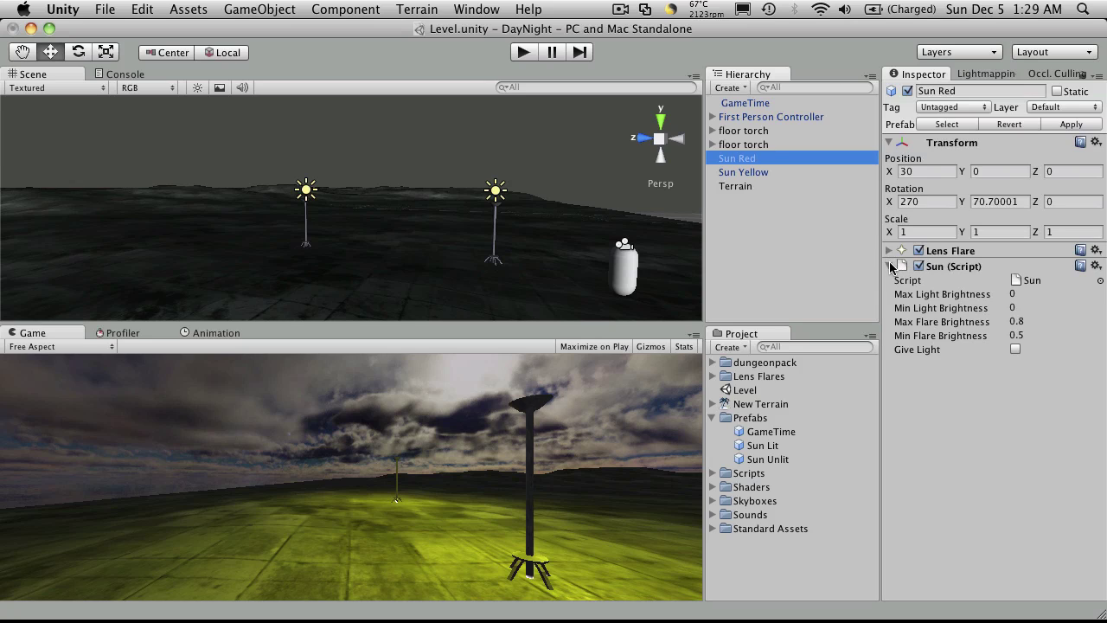
pyautogui.click(891, 266)
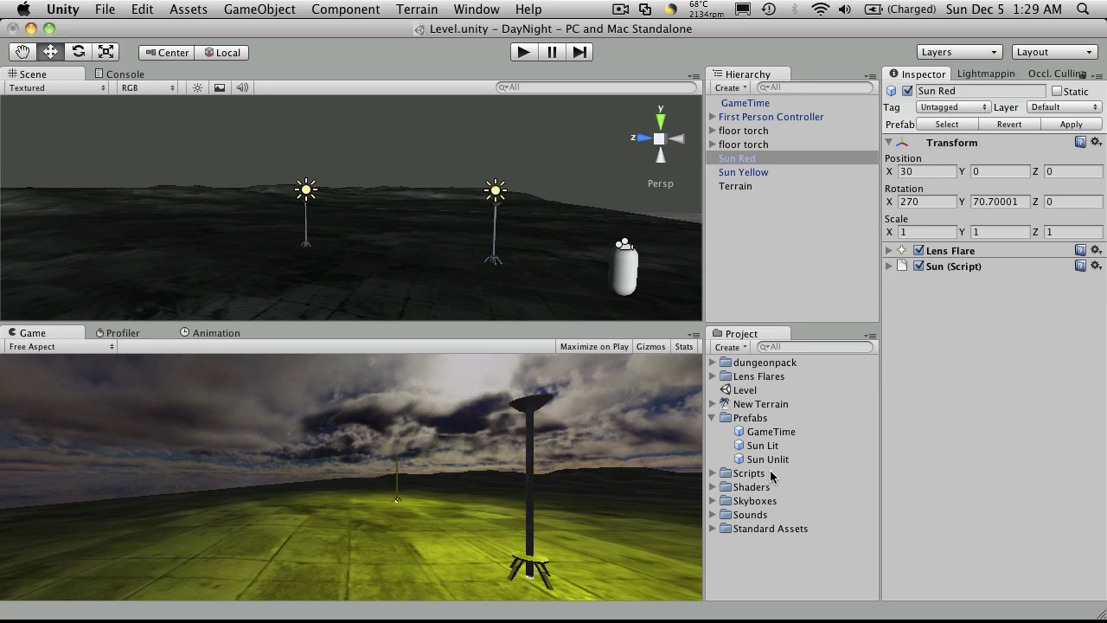
pyautogui.click(714, 418)
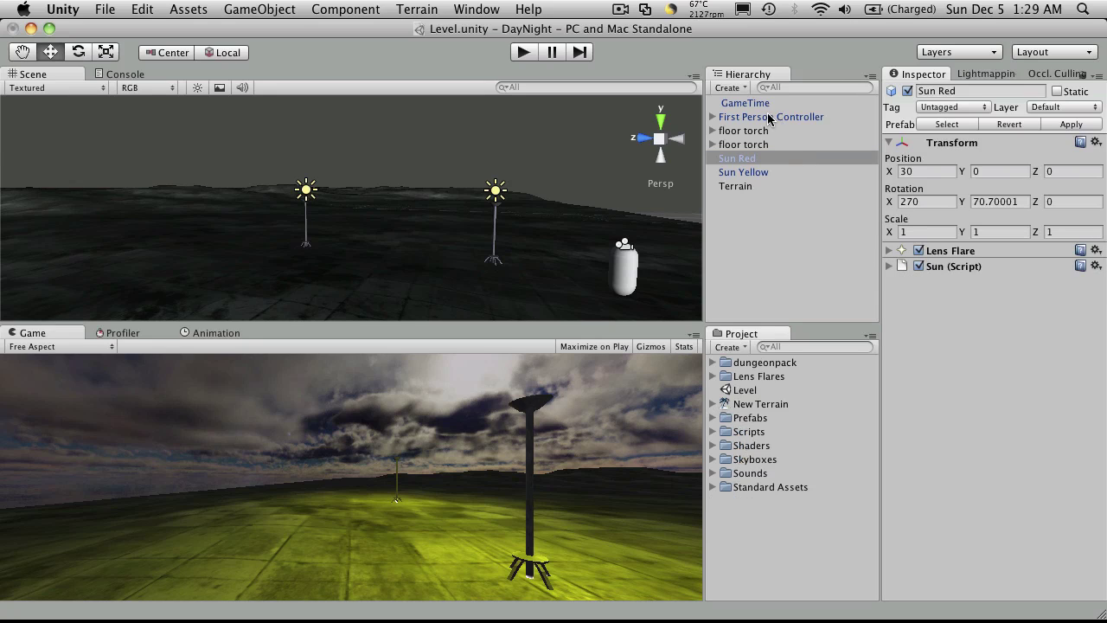
pyautogui.click(713, 144)
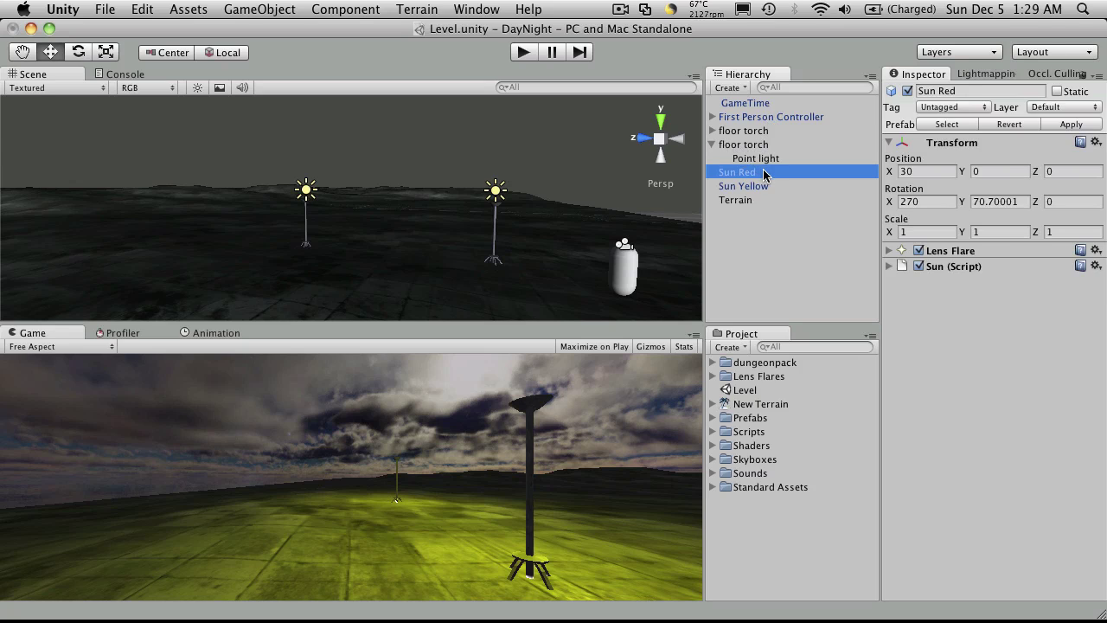
pyautogui.click(757, 158)
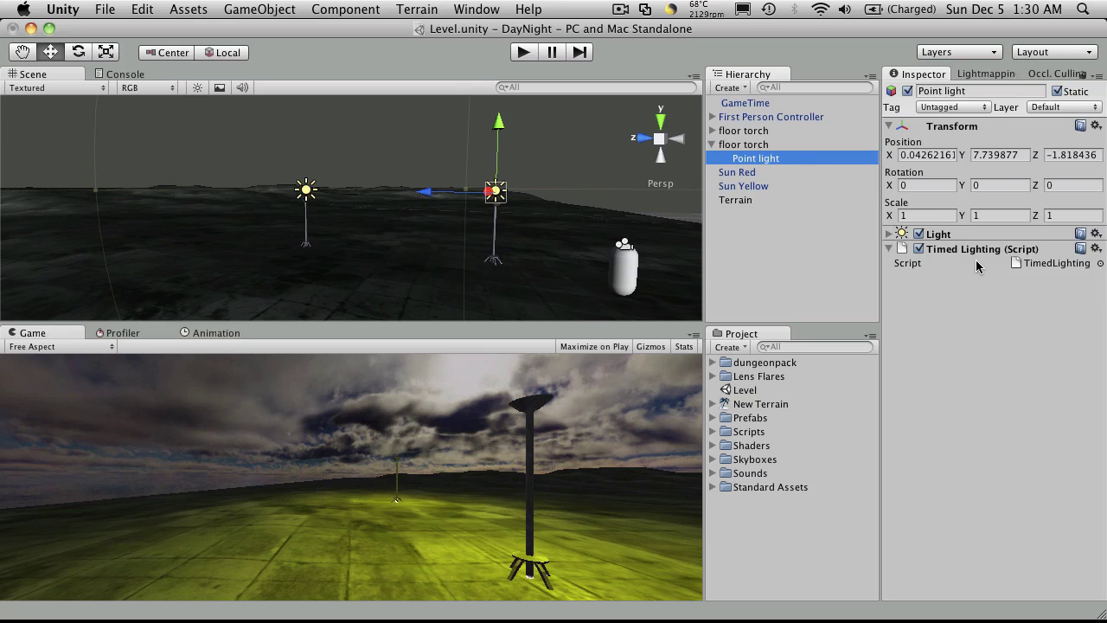
pyautogui.click(355, 9)
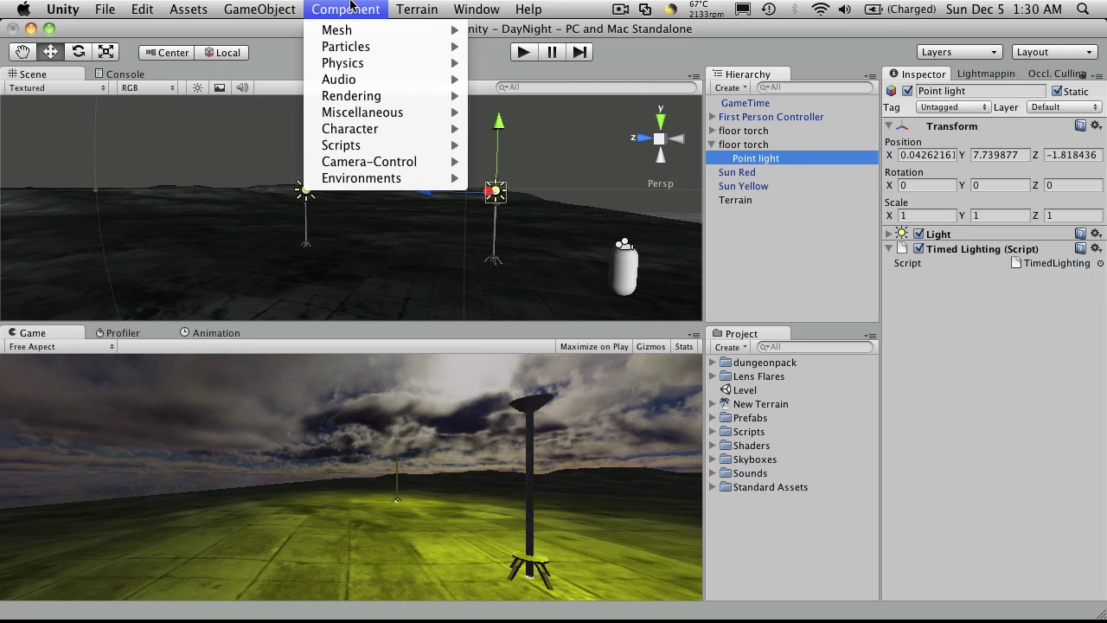
pyautogui.moveTo(400, 179)
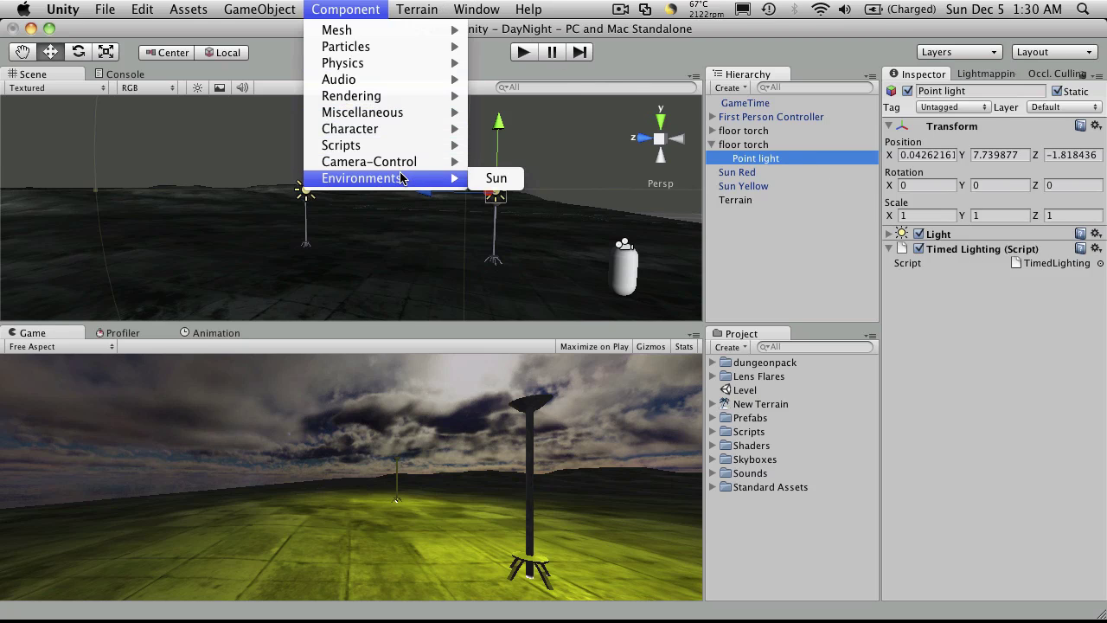
pyautogui.click(978, 454)
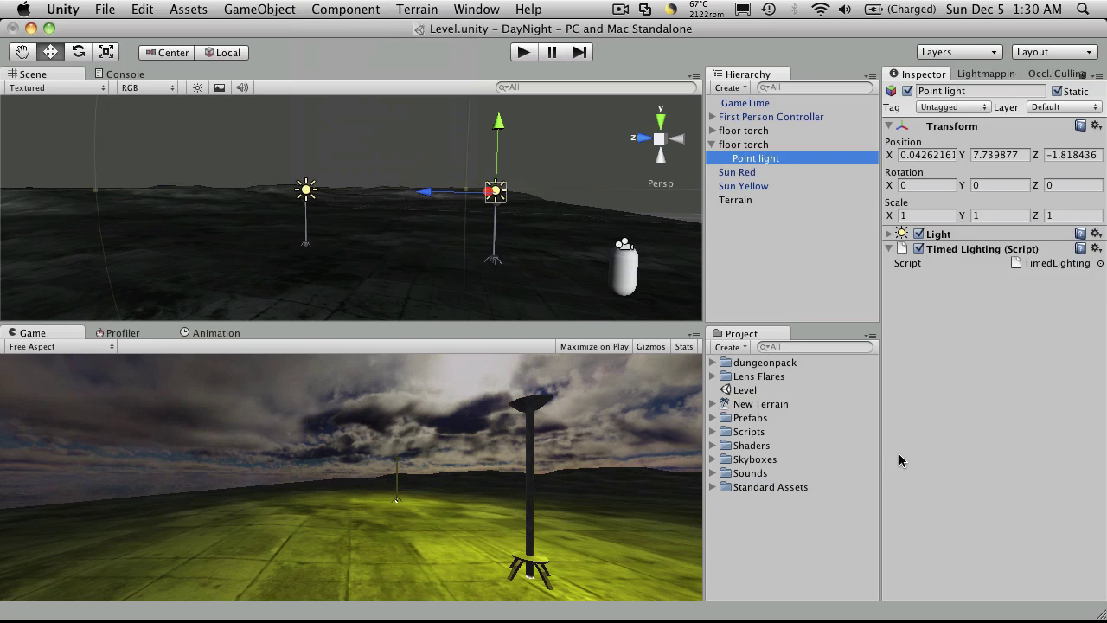
pyautogui.press('super+Tab')
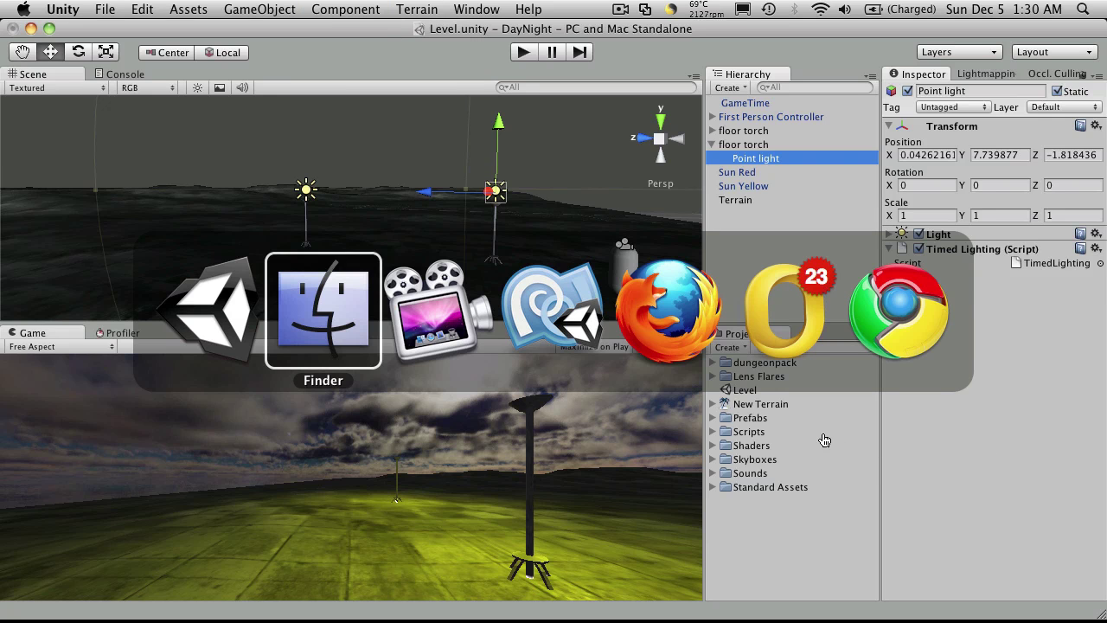
# Step: Copy the AddComponentMenu line from Sun.cs in MonoDevelop
pyautogui.press('super+Tab')
pyautogui.press('super+Tab')
pyautogui.moveTo(491, 620)
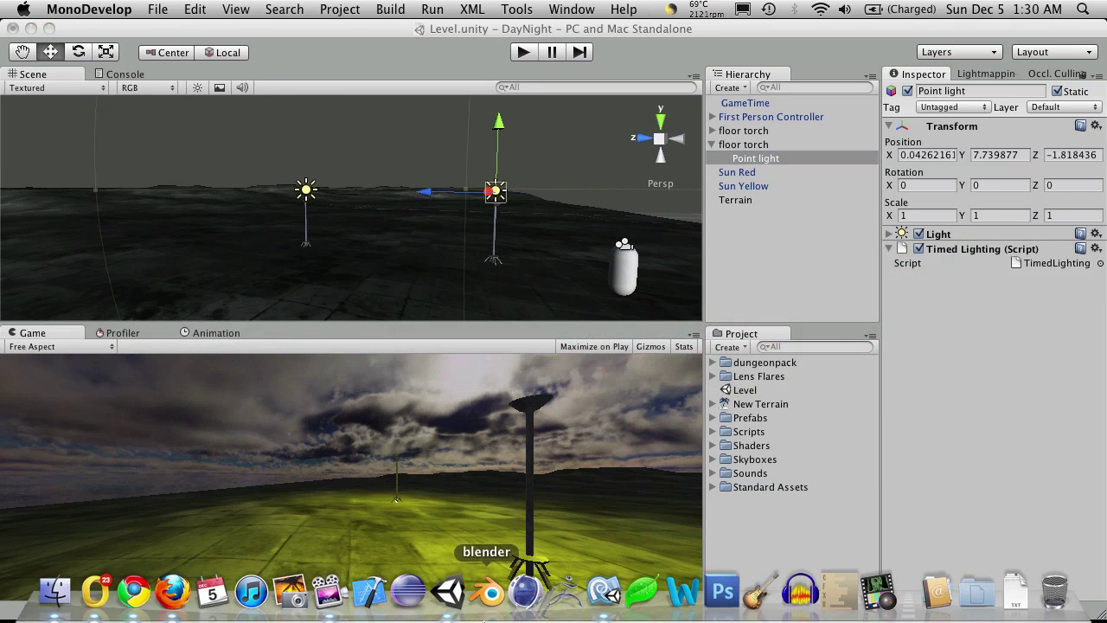
pyautogui.click(605, 595)
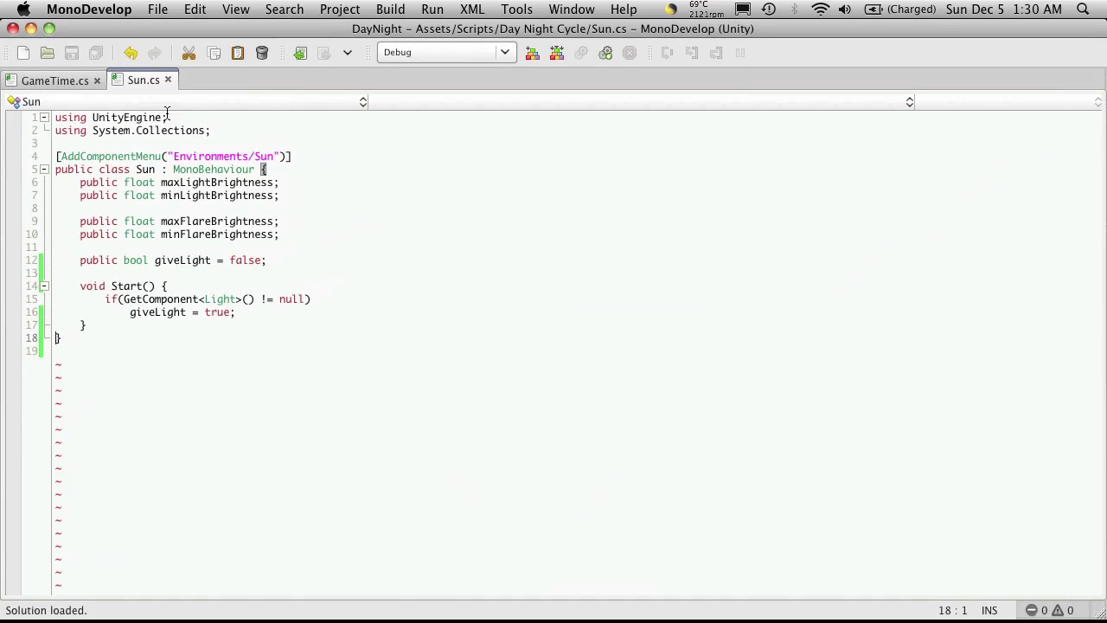
pyautogui.click(191, 147)
pyautogui.hotkey('shift', 'Down')
pyautogui.press('super+c')
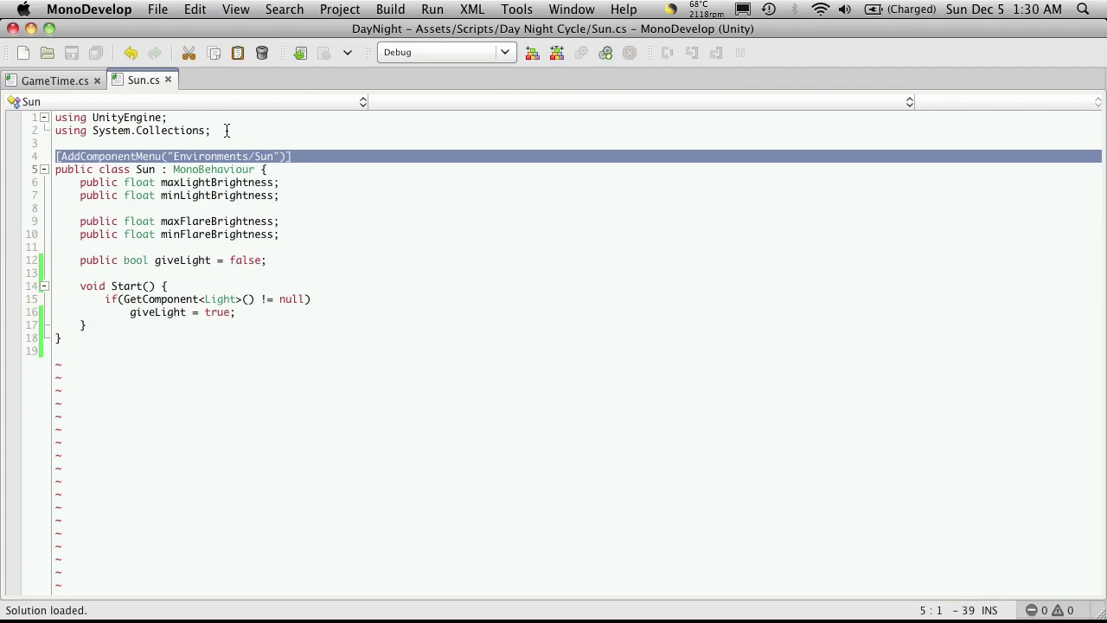
# Step: Open the TimedLighting script from Unity's Scripts folder
pyautogui.press('super+Tab')
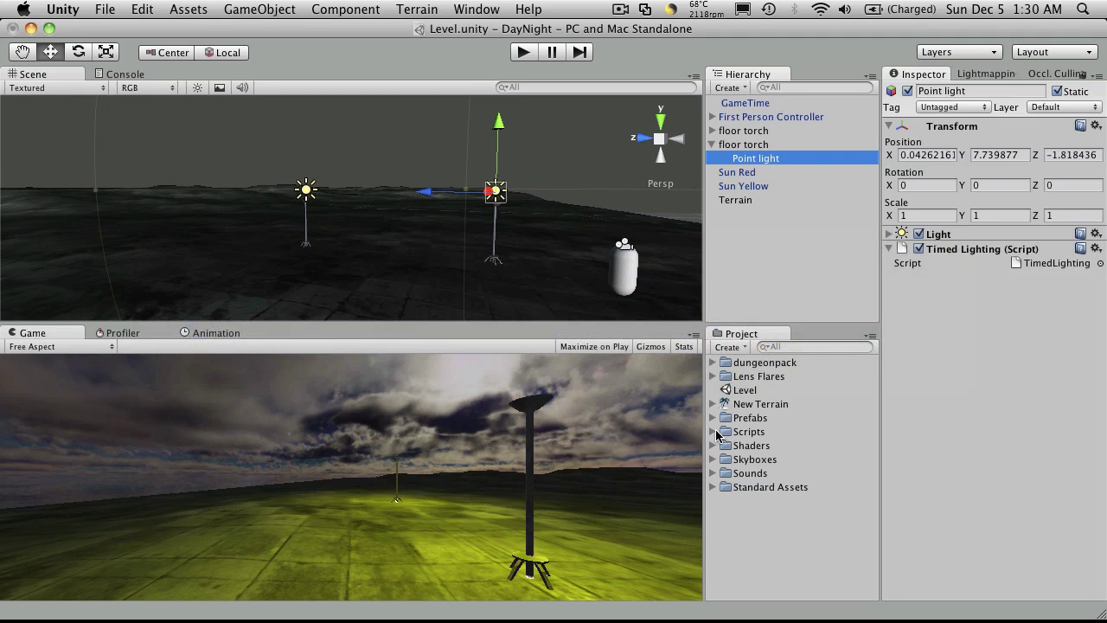
pyautogui.click(713, 432)
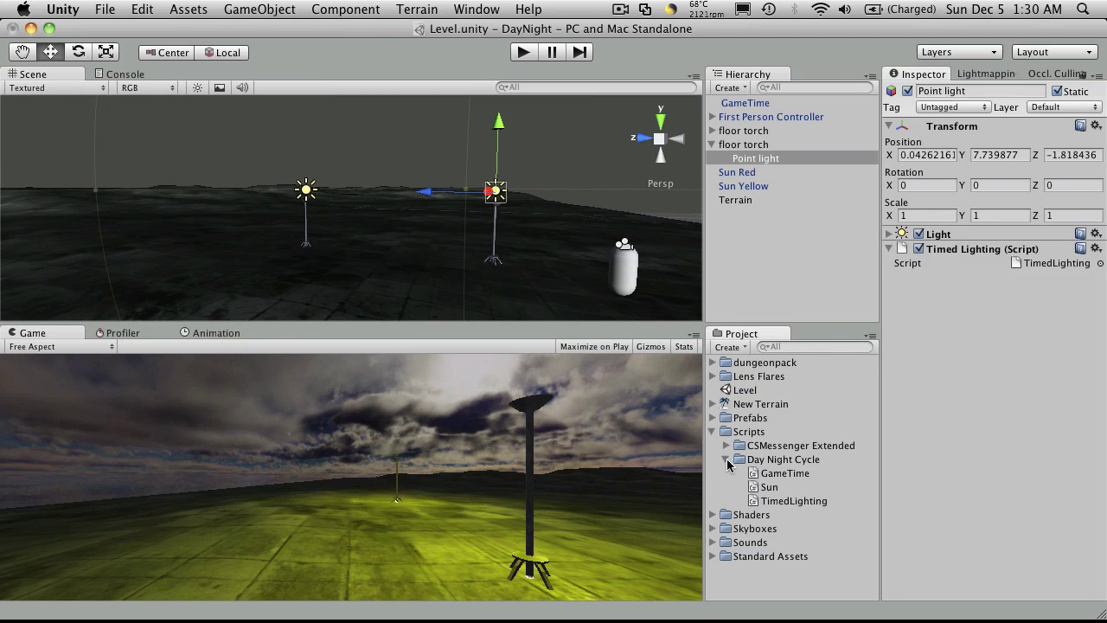
pyautogui.doubleClick(794, 501)
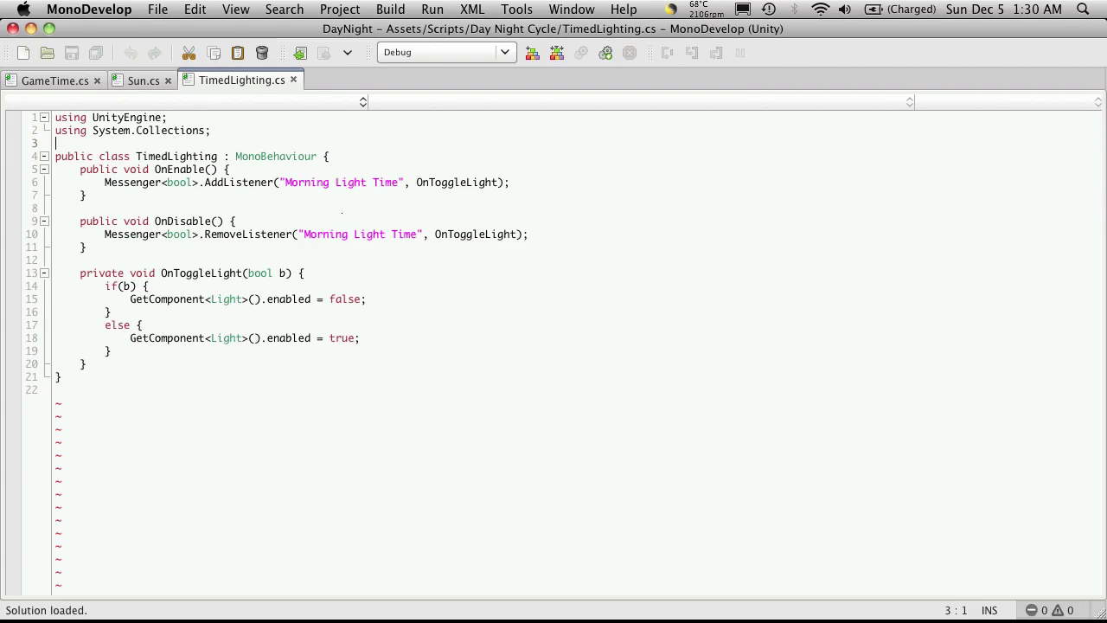
# Step: Paste the AddComponentMenu attribute into TimedLighting.cs with path Environments/Timed Lighting, and save
pyautogui.press('super+v')
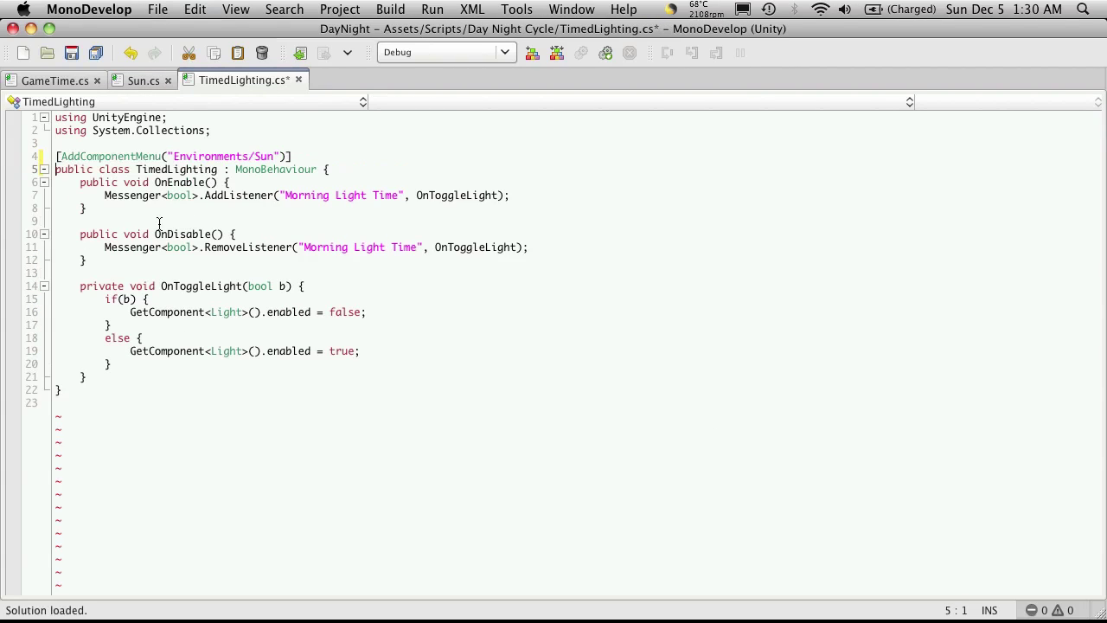
pyautogui.click(130, 80)
pyautogui.click(207, 78)
pyautogui.click(261, 159)
pyautogui.press('BackSpace')
pyautogui.press('BackSpace')
pyautogui.press('Delete')
pyautogui.write('Timed ')
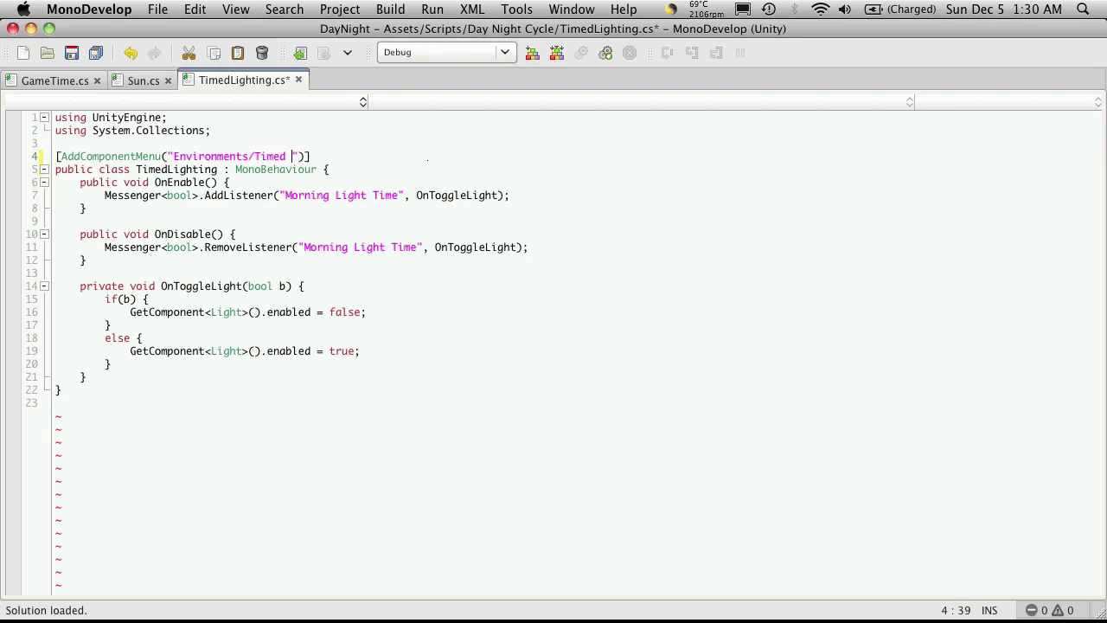
pyautogui.write('Lighting')
pyautogui.press('super+s')
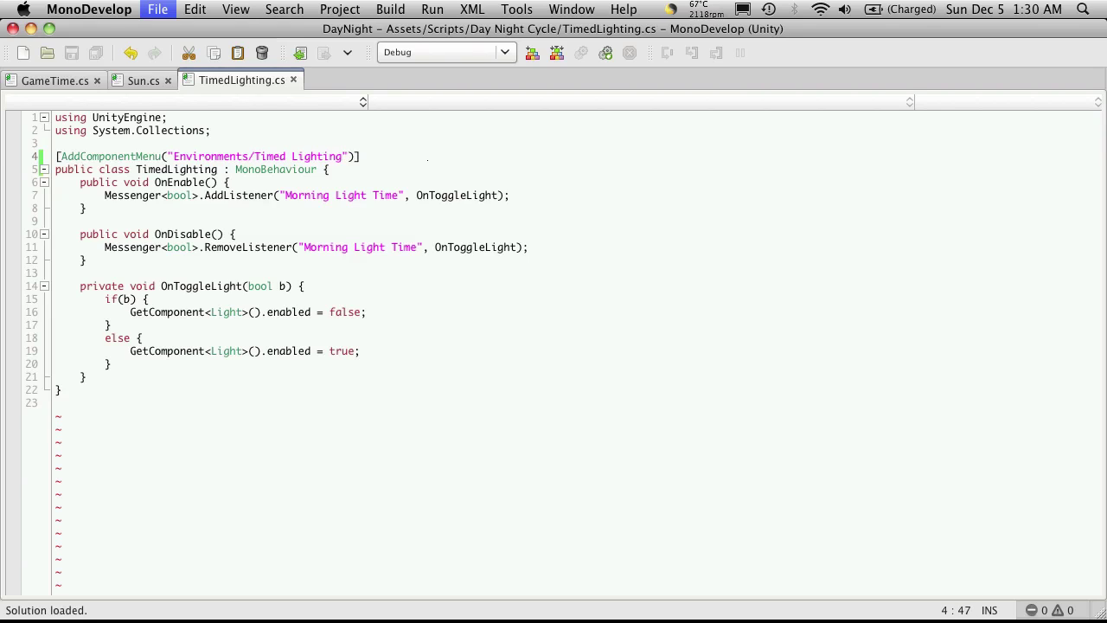
pyautogui.press('super+Tab')
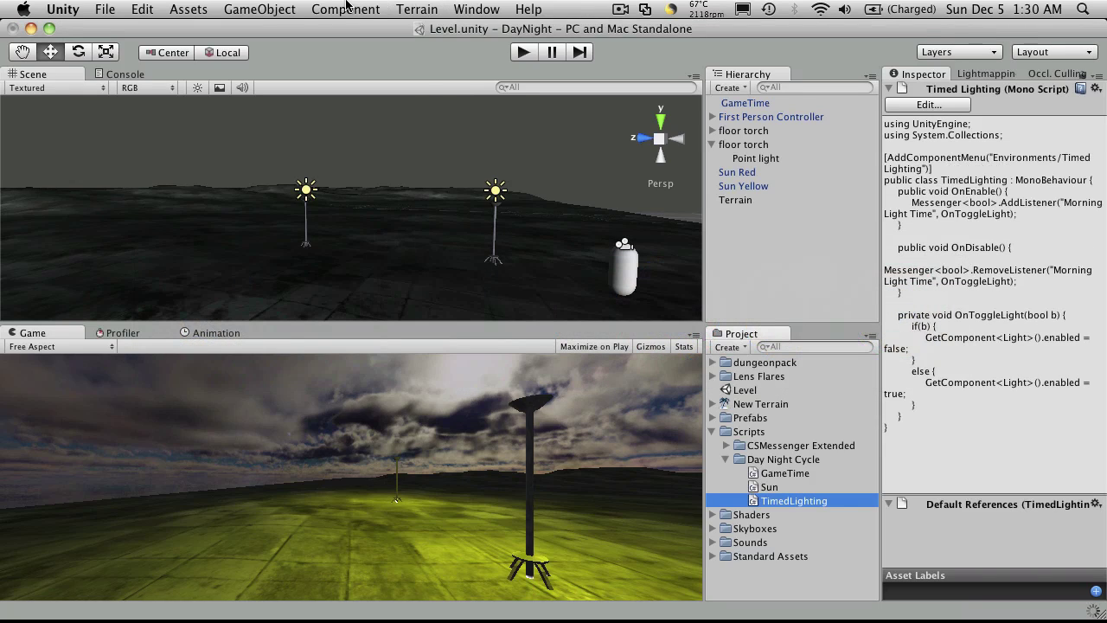
pyautogui.click(346, 9)
pyautogui.moveTo(412, 184)
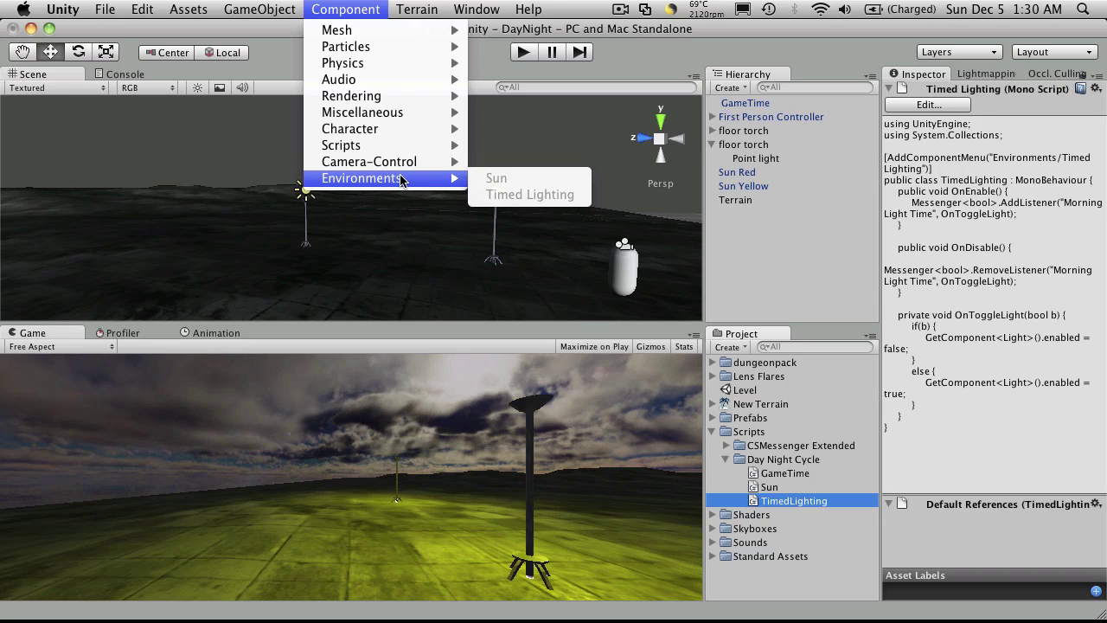
pyautogui.press('super+Tab')
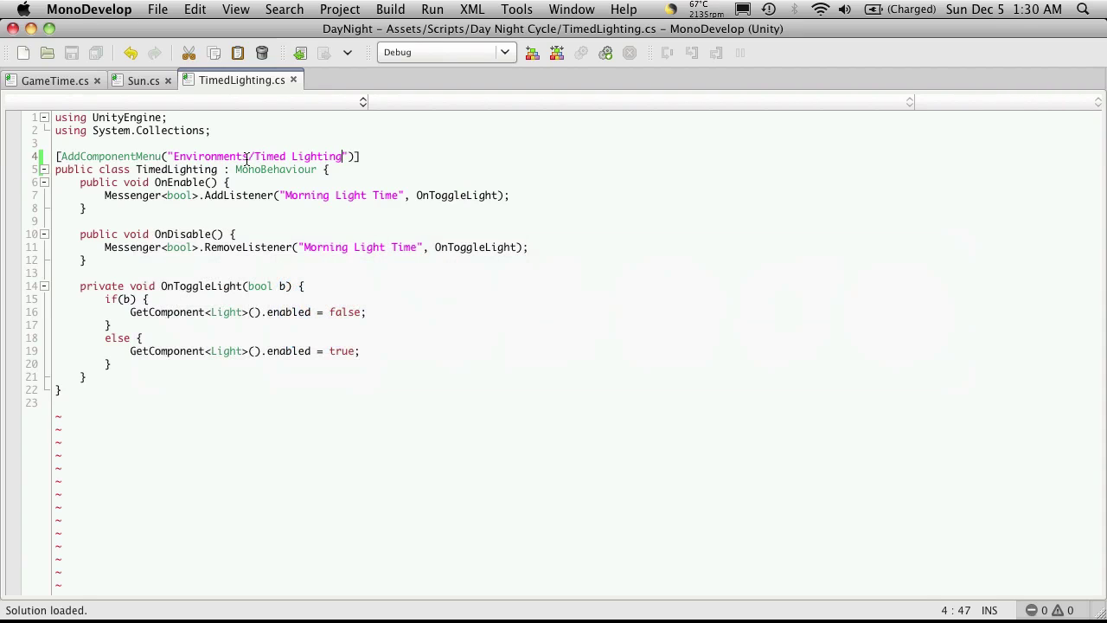
# Step: Change TimedLighting.cs's menu path category from Environments to Day Night Cycle and save
pyautogui.moveTo(249, 159); pyautogui.dragTo(176, 161)
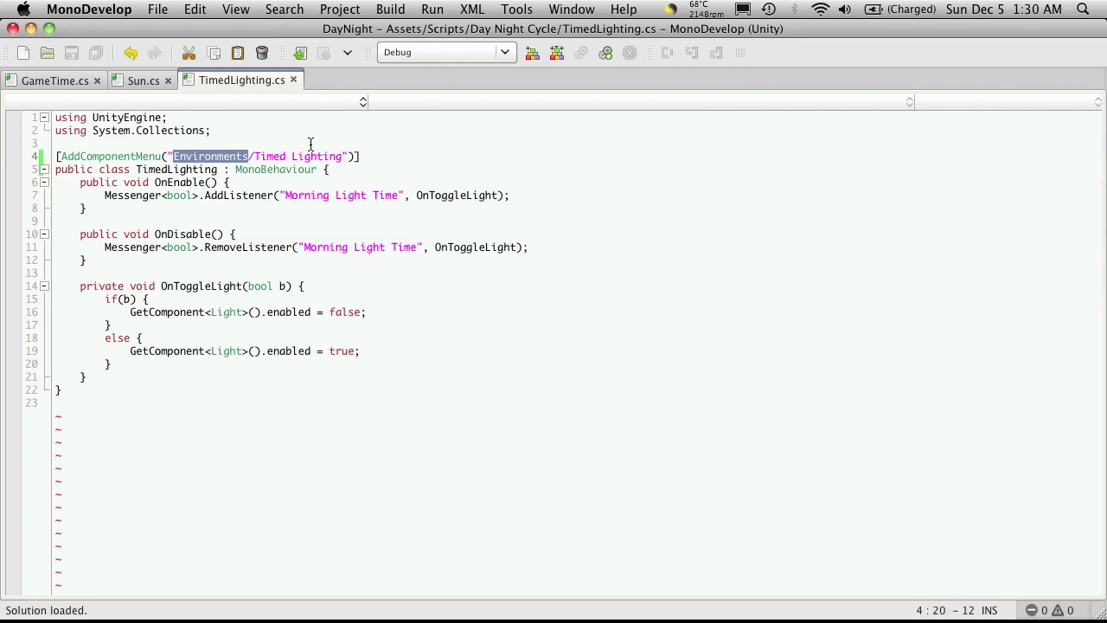
pyautogui.write('Day')
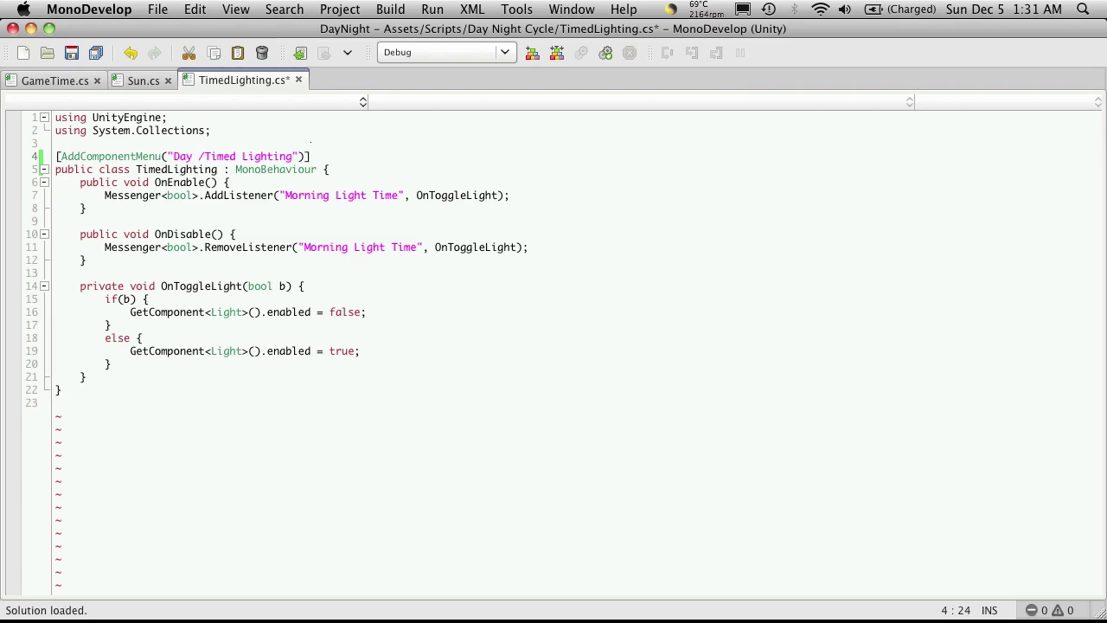
pyautogui.write(' Night Cyc')
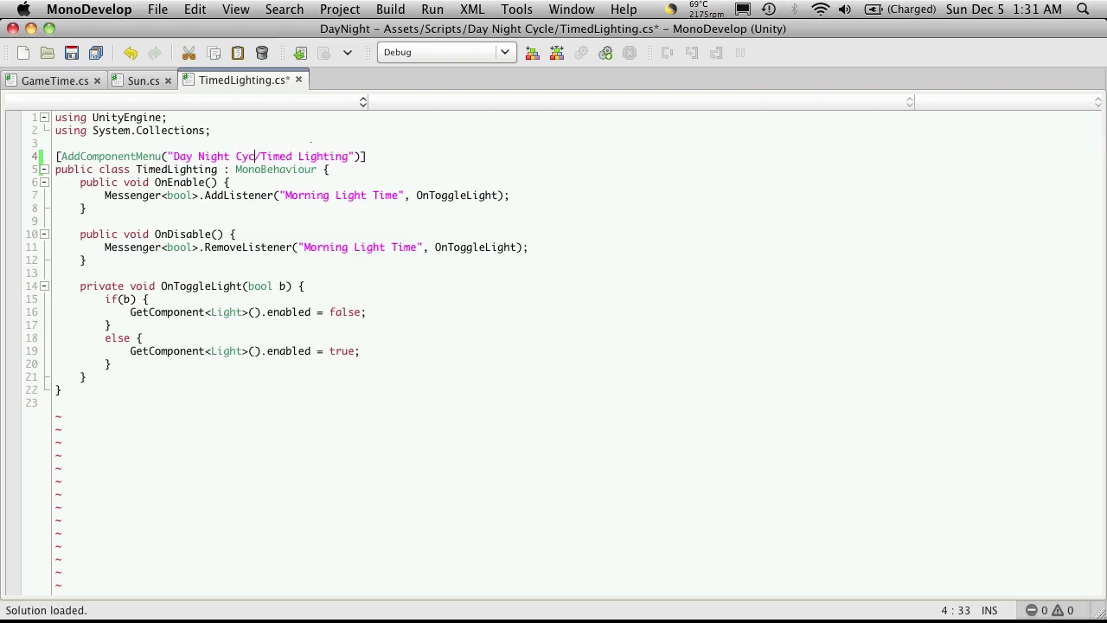
pyautogui.write('le')
pyautogui.press('super+s')
# Step: Replace Environments with Day Night Cycle in Sun.cs's AddComponentMenu path
pyautogui.click(149, 82)
pyautogui.click(203, 158)
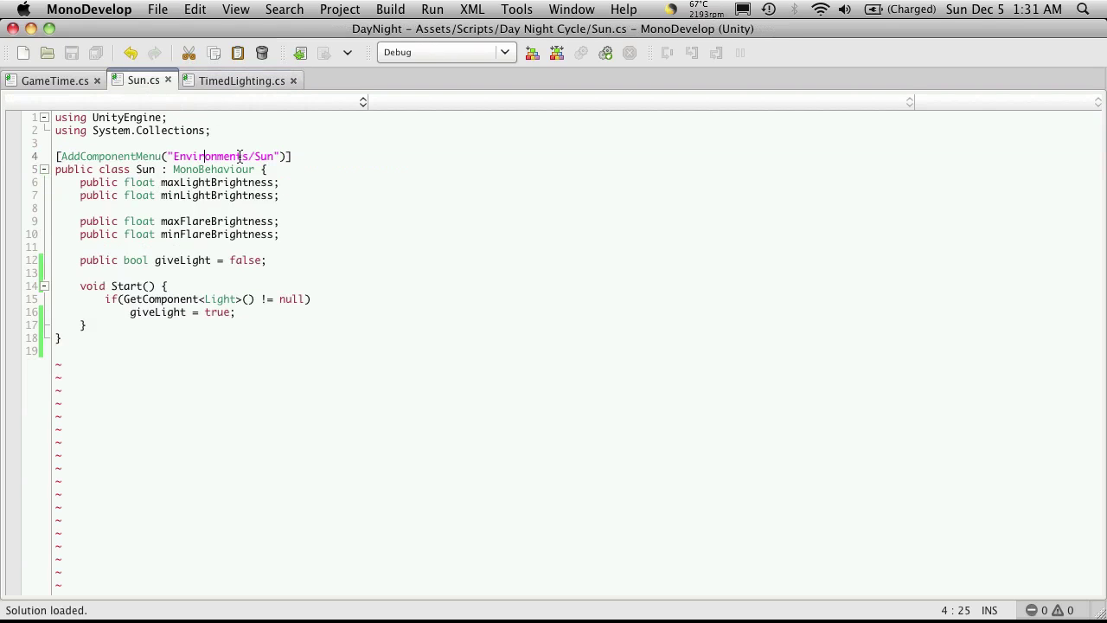
pyautogui.moveTo(247, 157); pyautogui.dragTo(175, 159)
pyautogui.write('Day Night ')
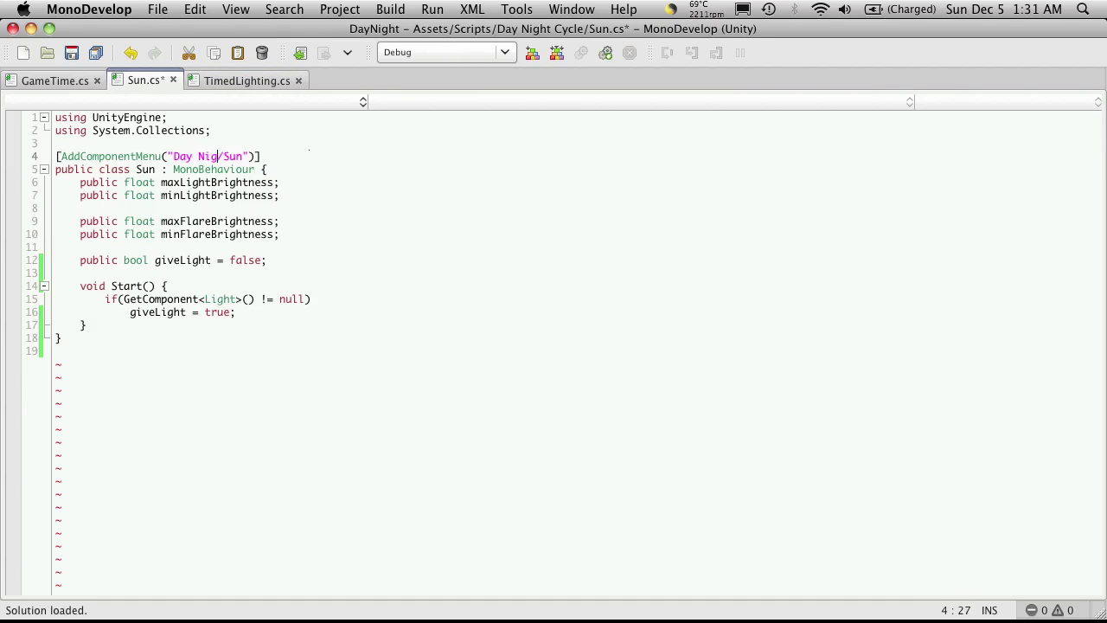
pyautogui.write('Cycle')
# Step: Save Sun.cs and confirm Unity's Component menu lists Sun and Timed Lighting under Day Night Cycle
pyautogui.press('super+s')
pyautogui.press('super+Tab')
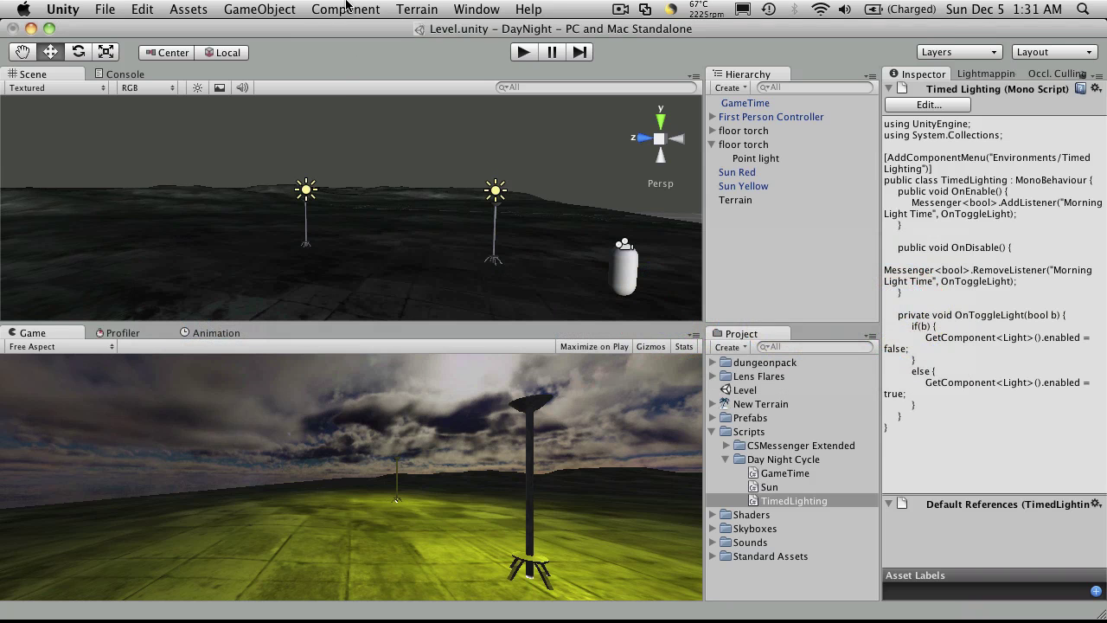
pyautogui.click(345, 9)
pyautogui.moveTo(354, 181)
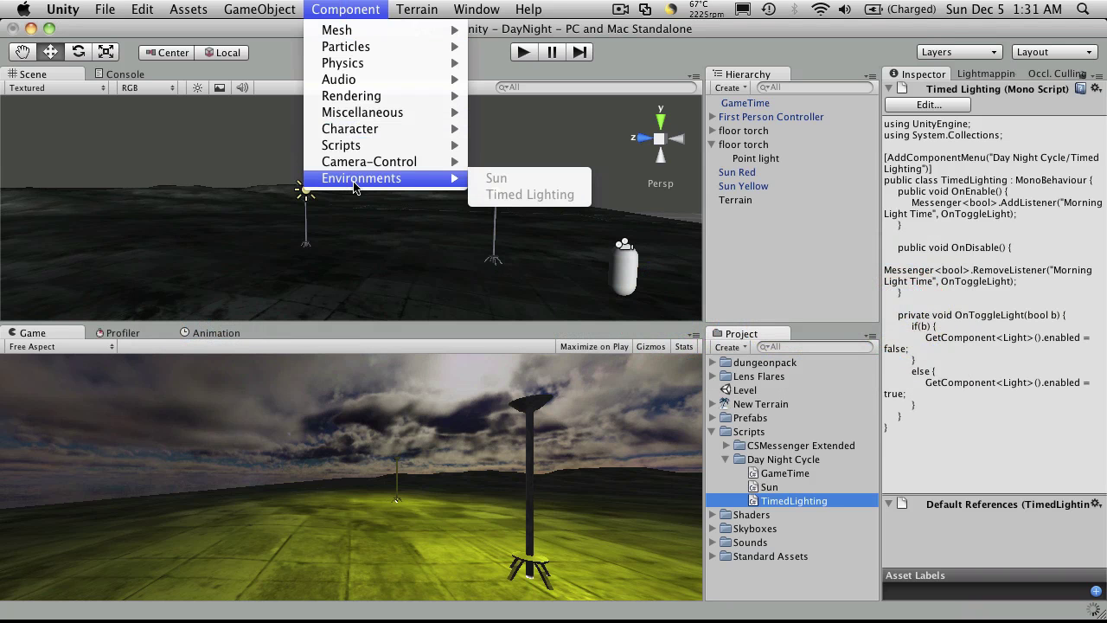
pyautogui.click(371, 248)
pyautogui.click(365, 7)
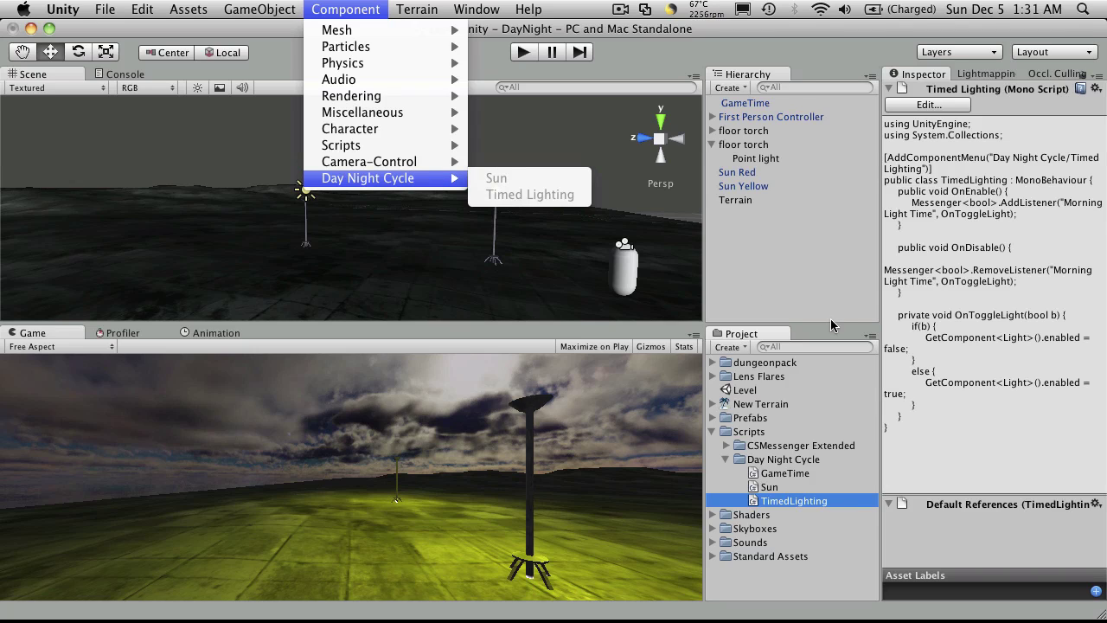
pyautogui.click(779, 502)
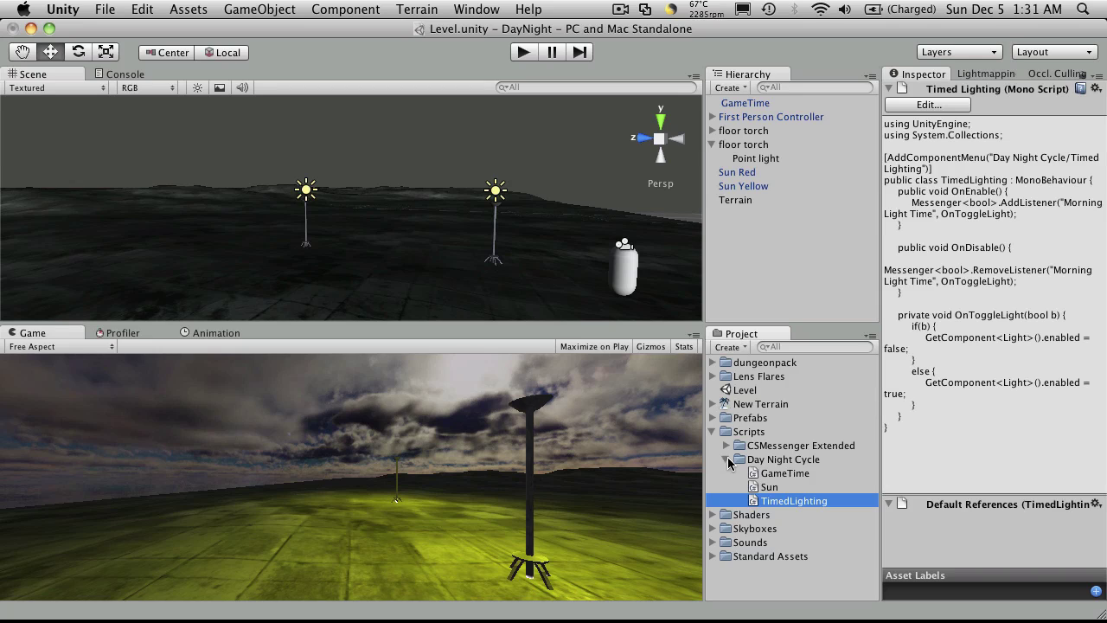
pyautogui.click(729, 462)
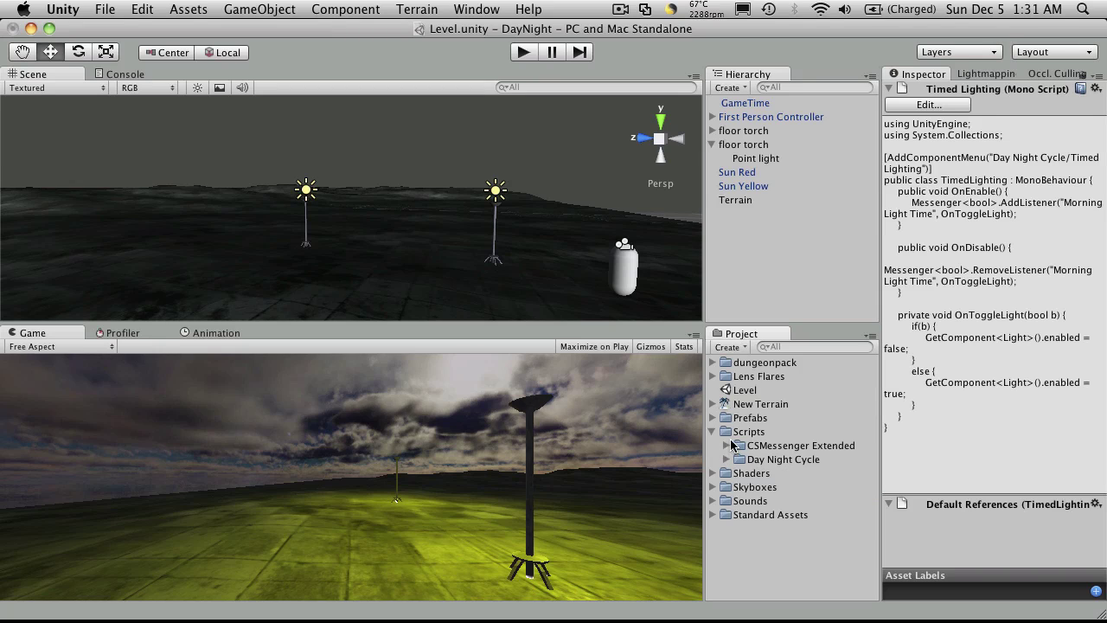
pyautogui.click(713, 432)
pyautogui.click(714, 418)
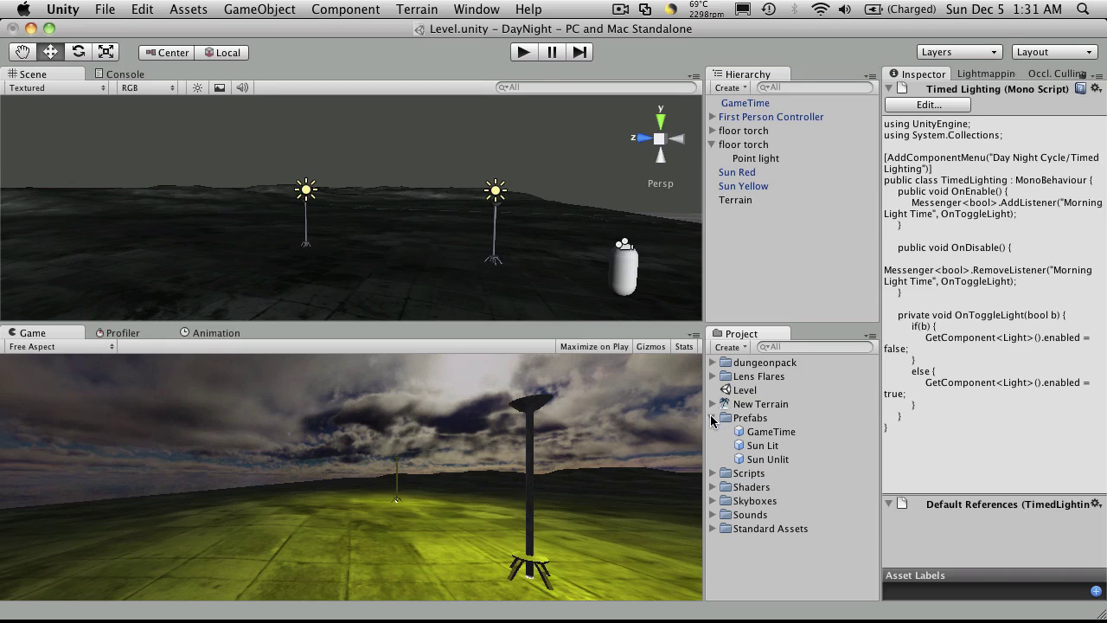
pyautogui.click(714, 419)
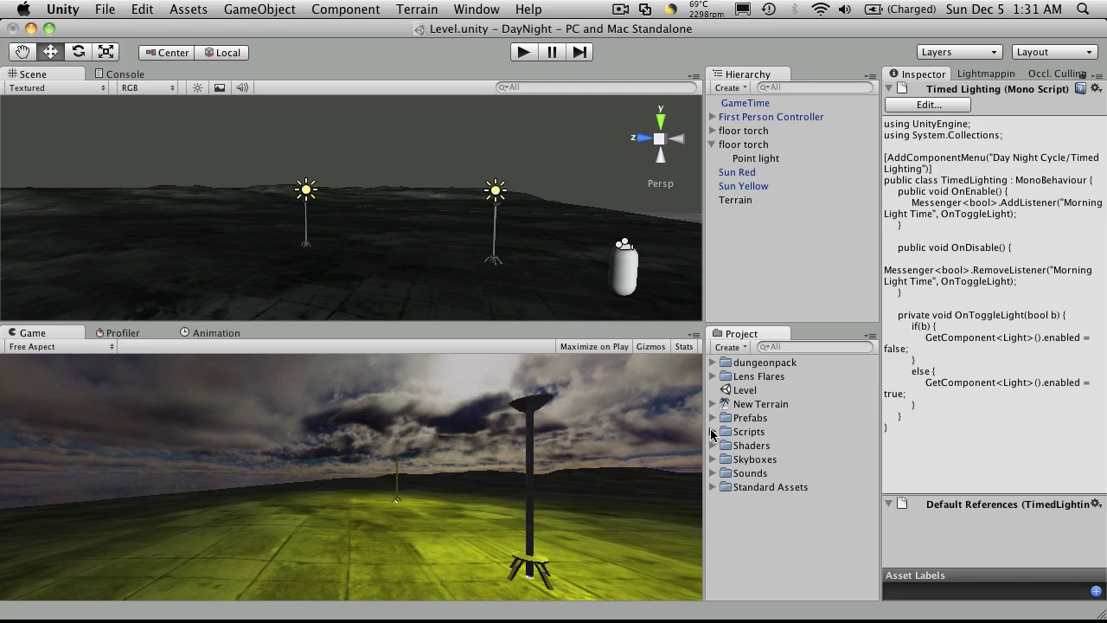
pyautogui.click(766, 448)
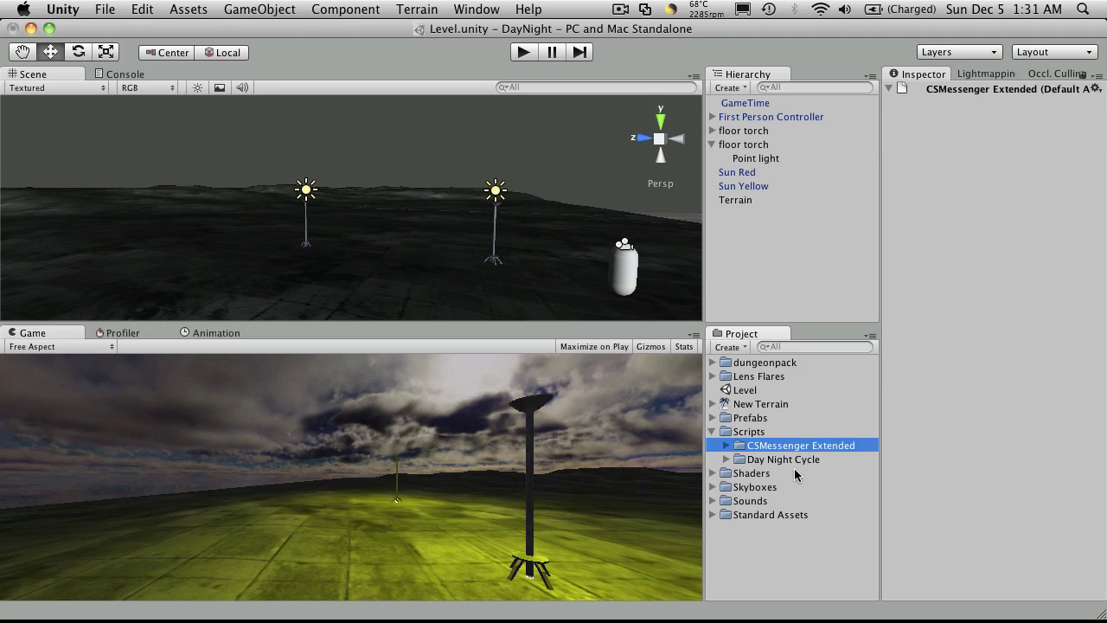
pyautogui.click(727, 446)
pyautogui.click(727, 445)
pyautogui.click(789, 458)
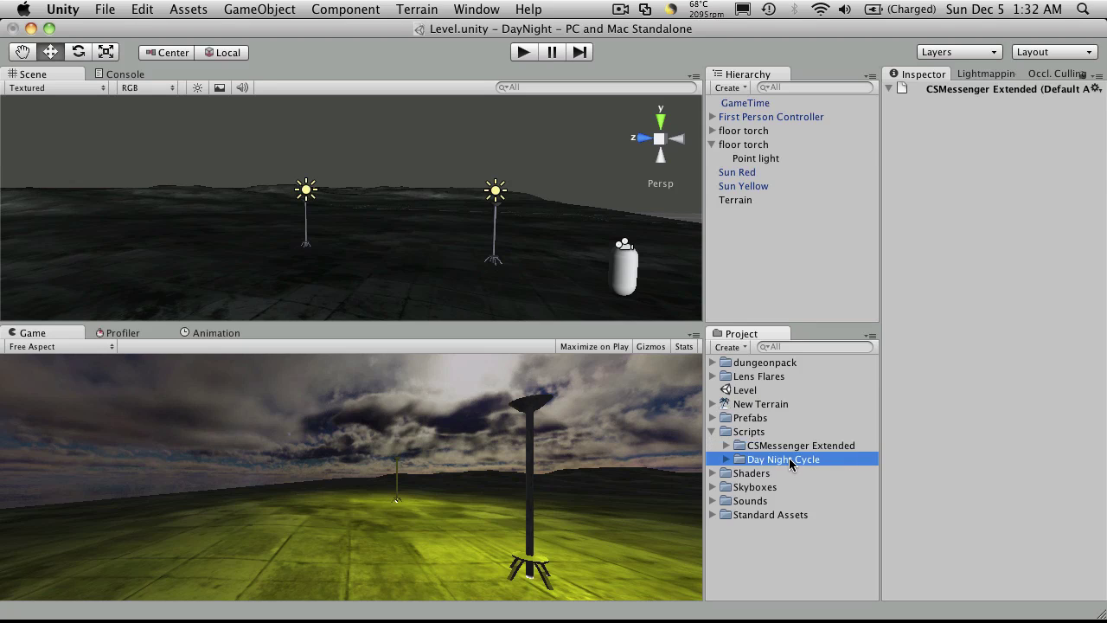
pyautogui.click(712, 432)
pyautogui.click(713, 419)
pyautogui.click(713, 418)
pyautogui.click(714, 446)
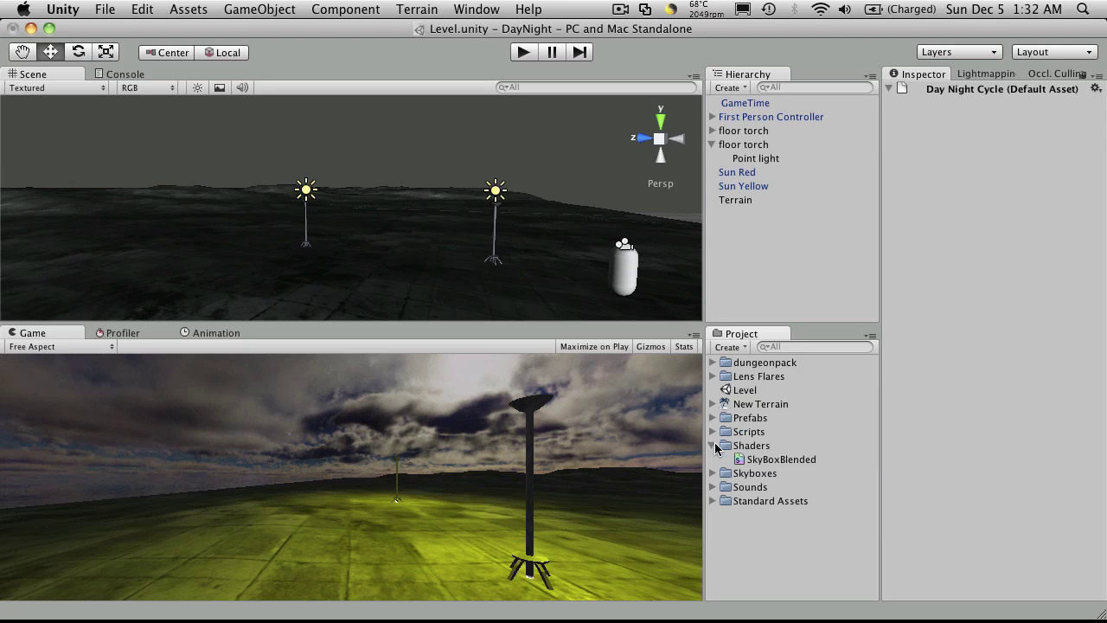
pyautogui.click(713, 446)
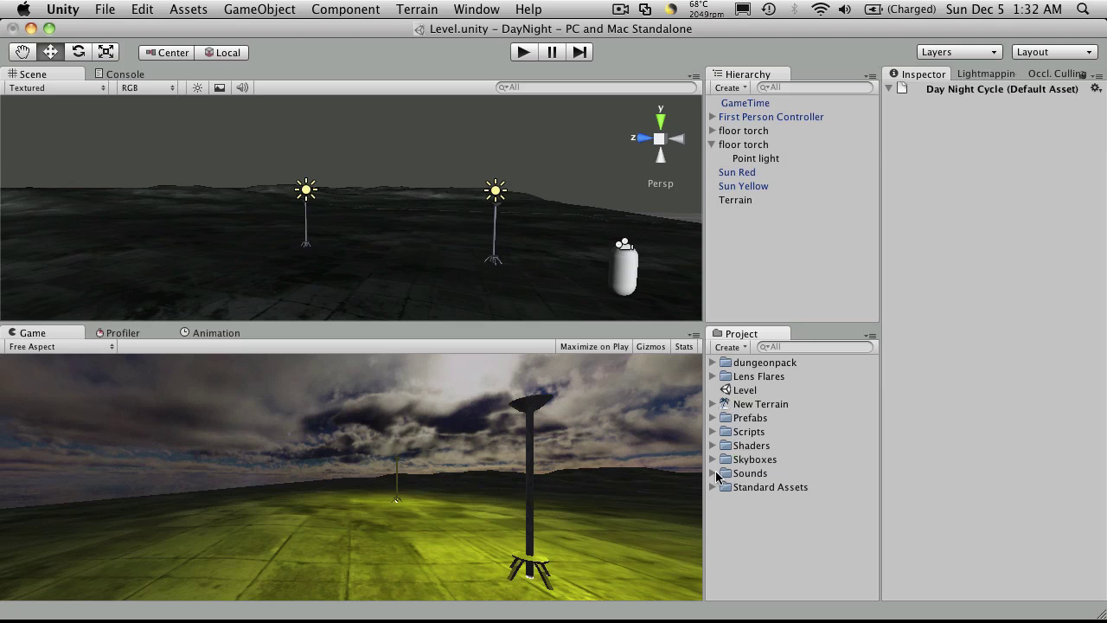
pyautogui.click(714, 487)
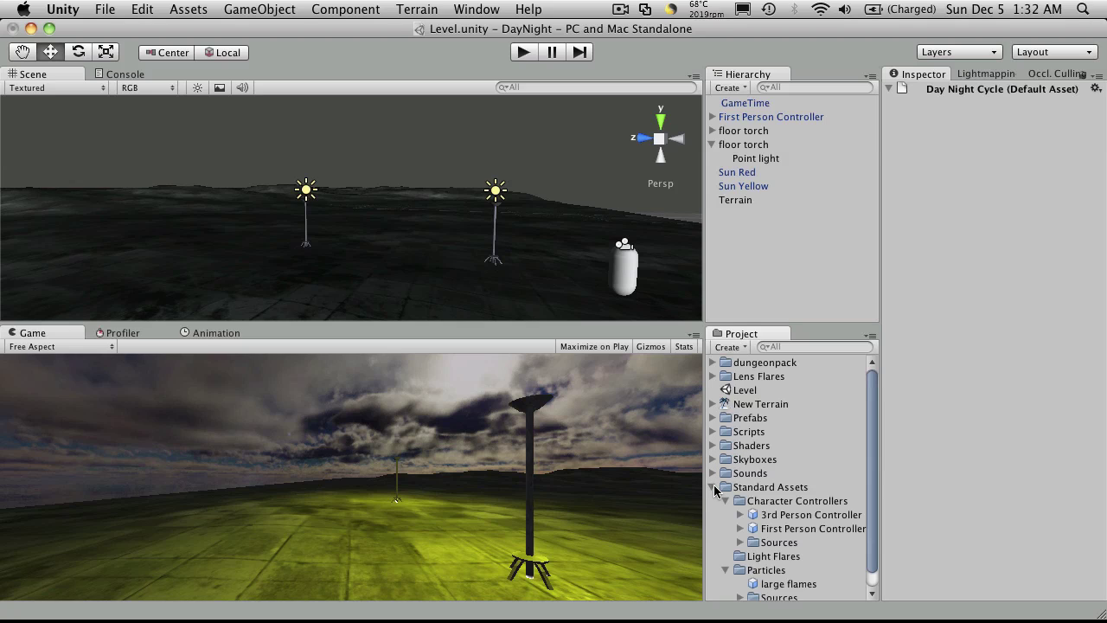
pyautogui.click(713, 487)
pyautogui.click(714, 377)
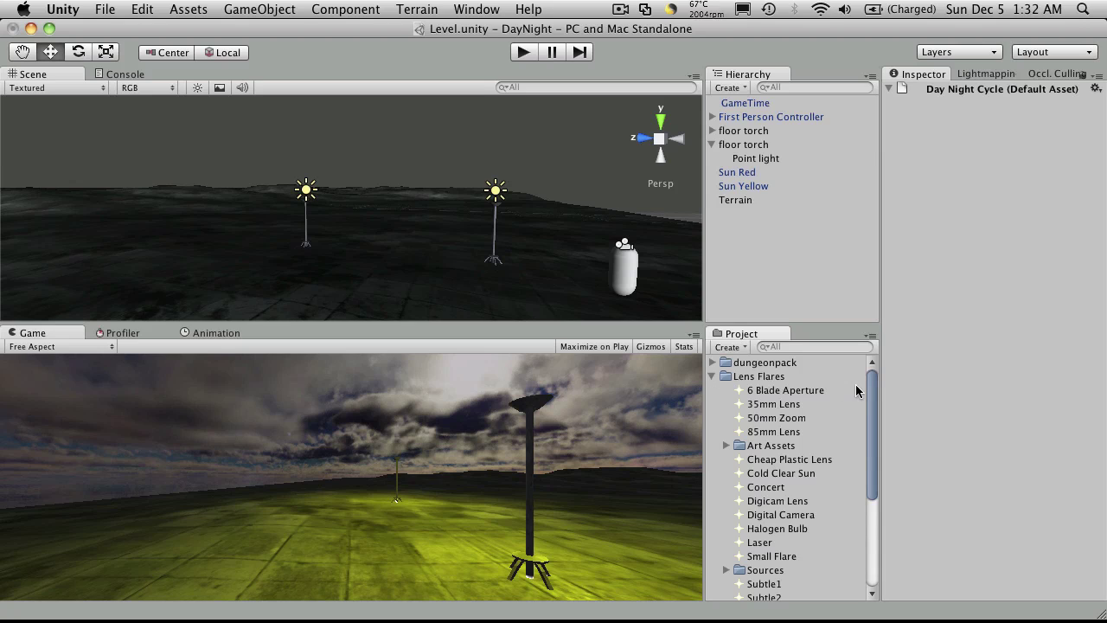
pyautogui.moveTo(875, 457); pyautogui.dragTo(825, 410)
pyautogui.click(714, 377)
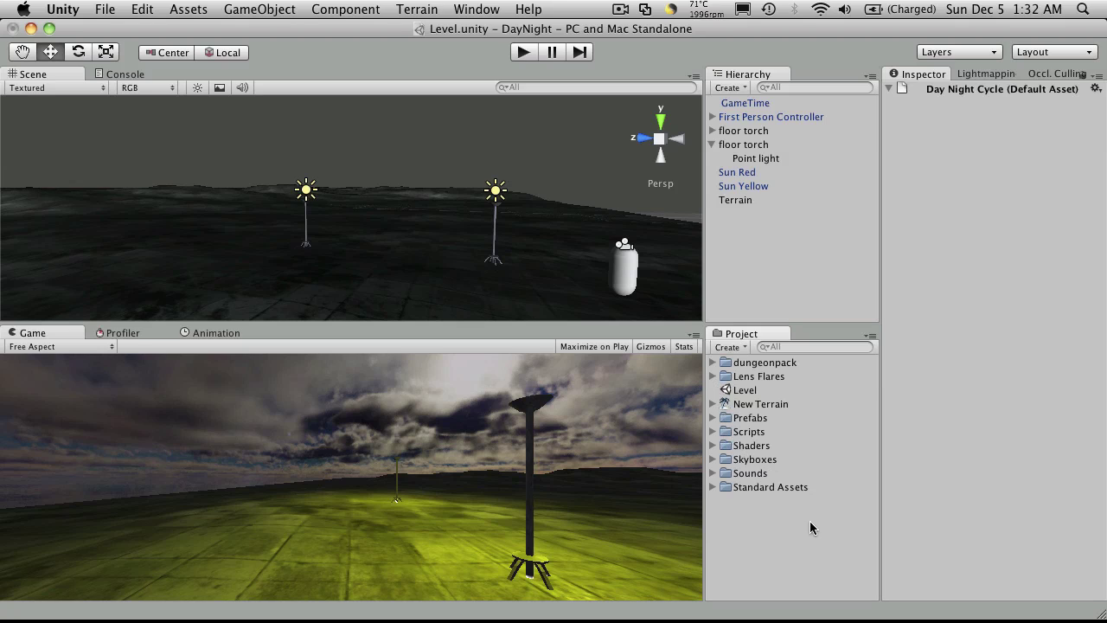
pyautogui.click(770, 525)
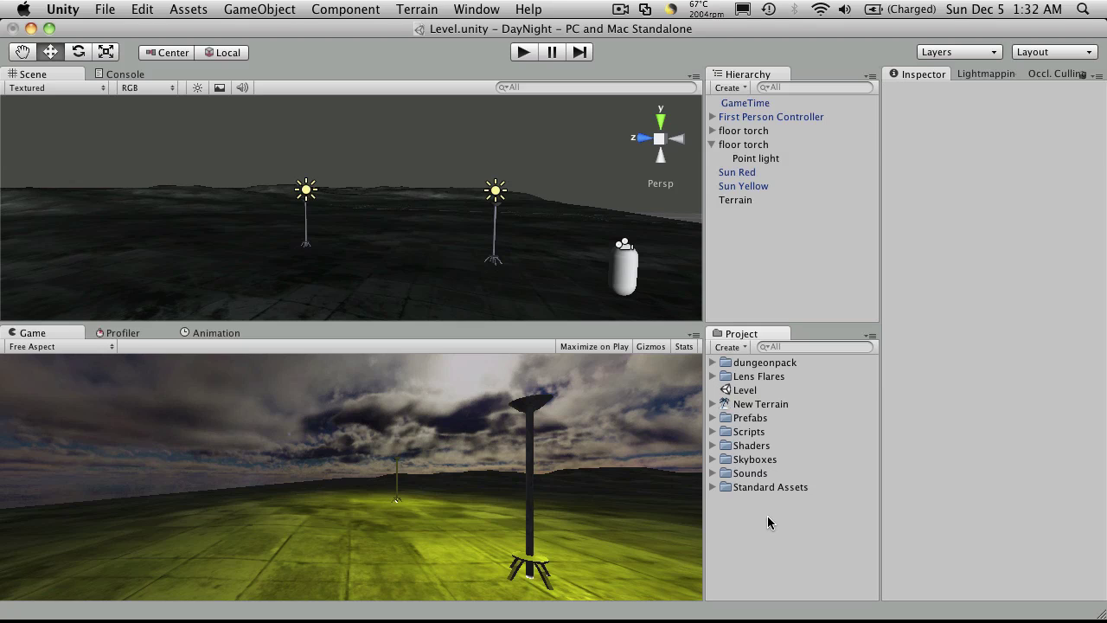
pyautogui.click(760, 433)
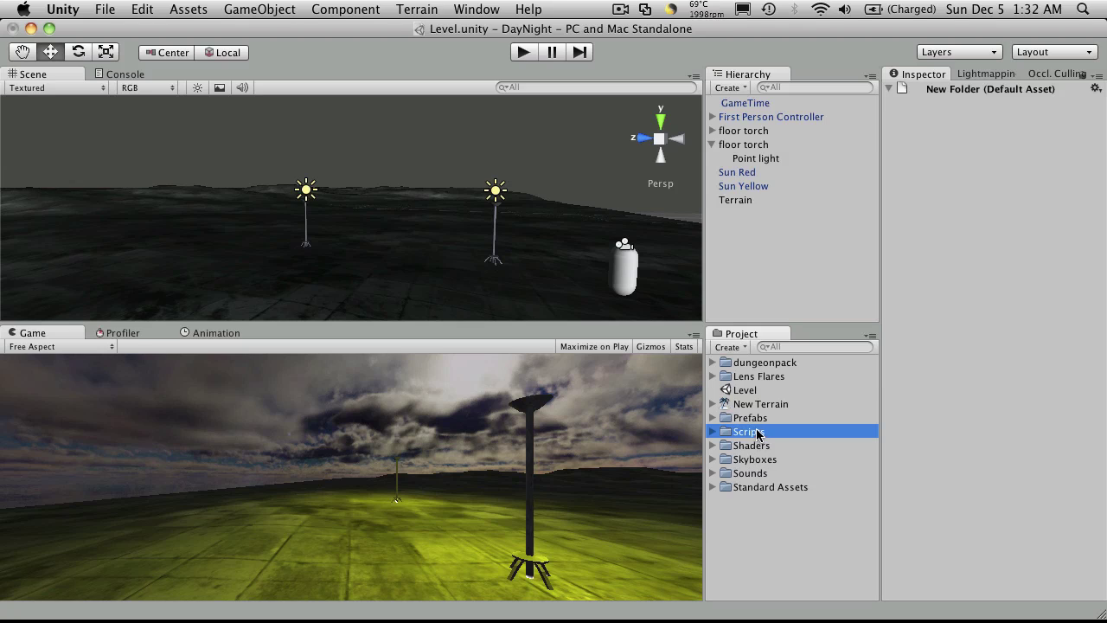
pyautogui.click(750, 418)
pyautogui.keyDown('shift'); pyautogui.click(760, 445); pyautogui.keyUp('shift')
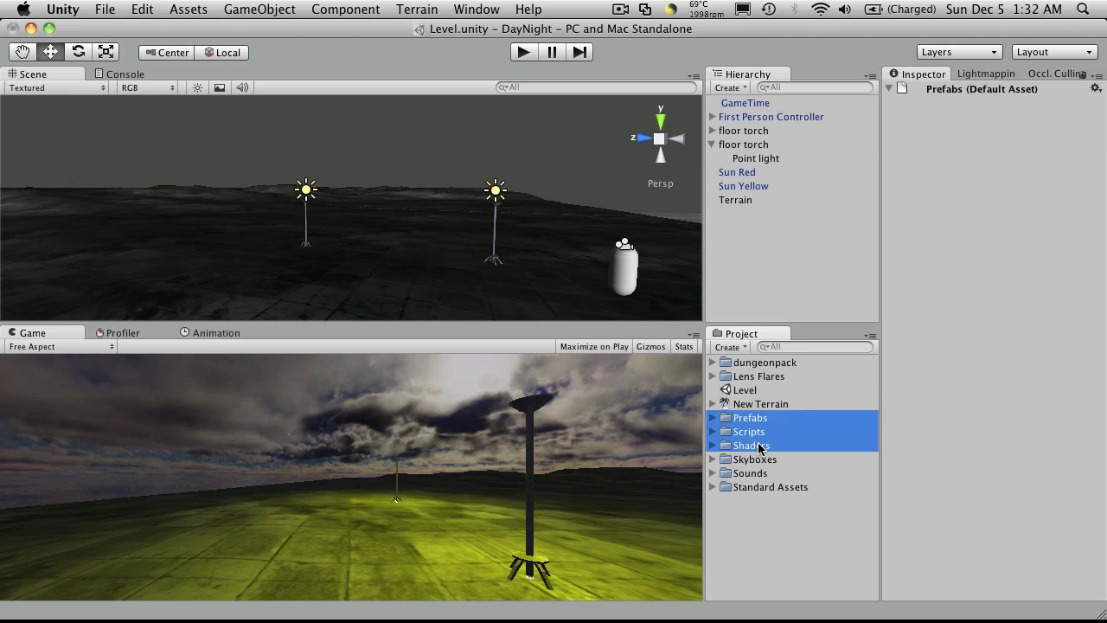
pyautogui.rightClick(749, 439)
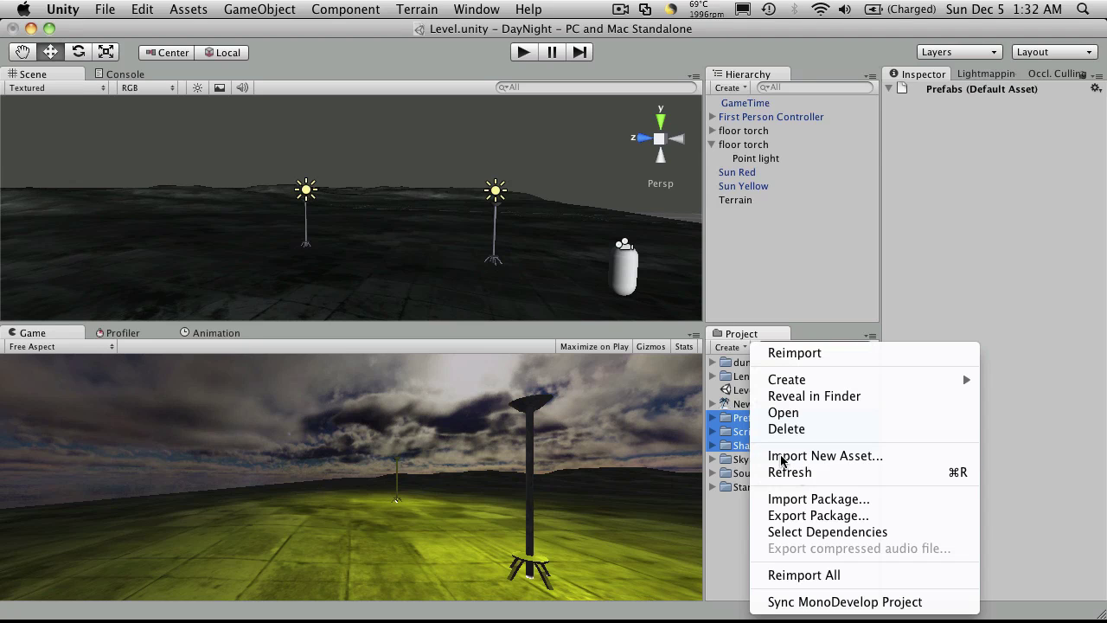
pyautogui.click(833, 517)
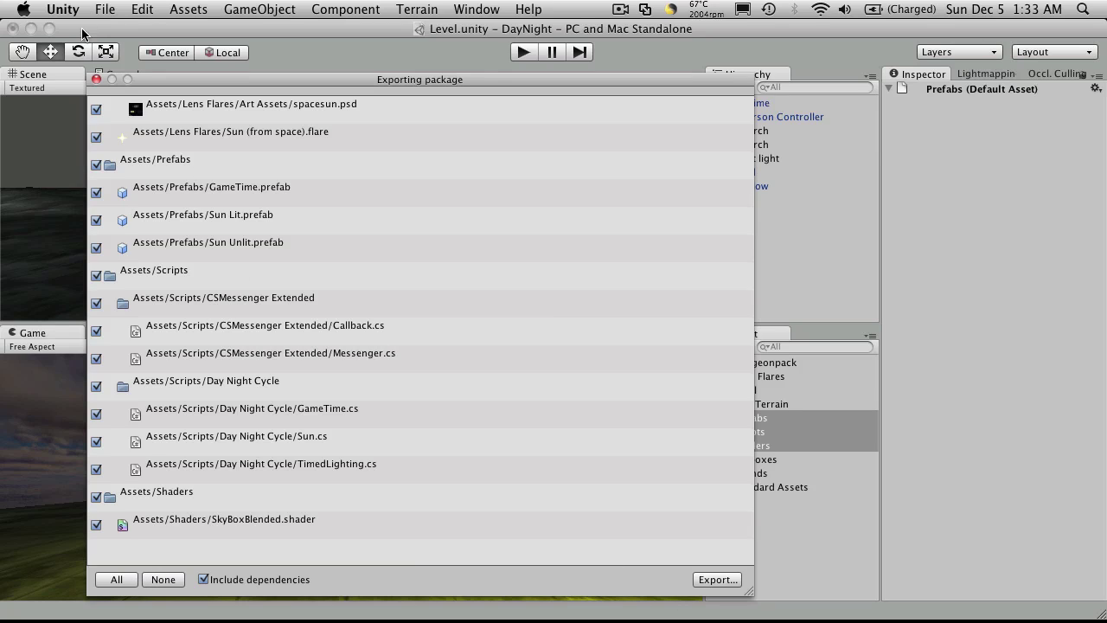
pyautogui.click(95, 79)
# Step: Create a new project folder named Day Night Cycle
pyautogui.rightClick(741, 537)
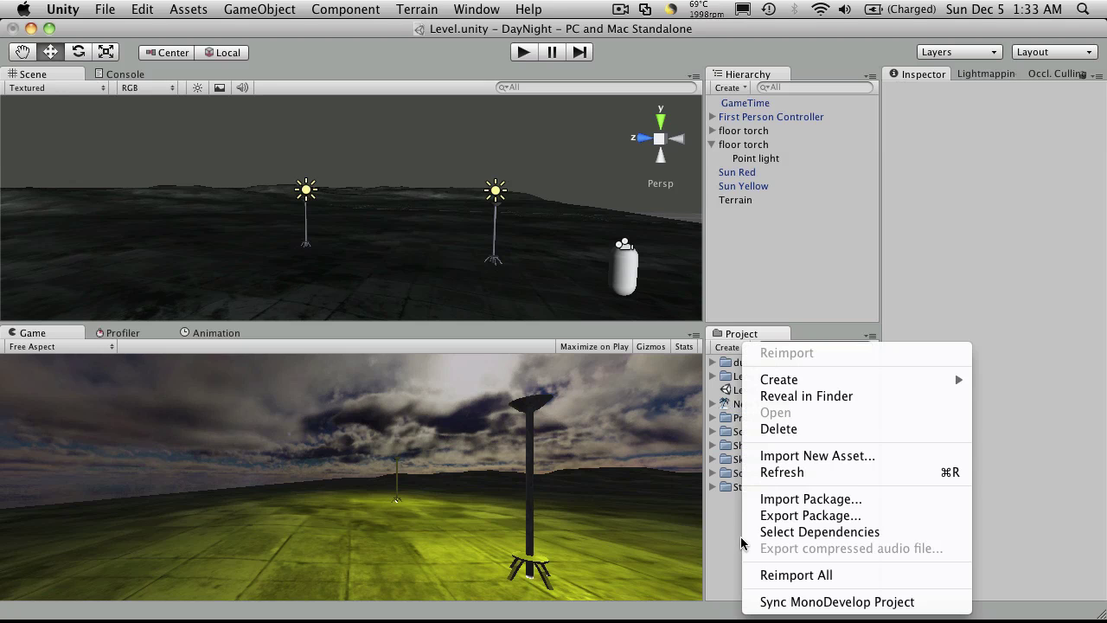
pyautogui.moveTo(833, 386)
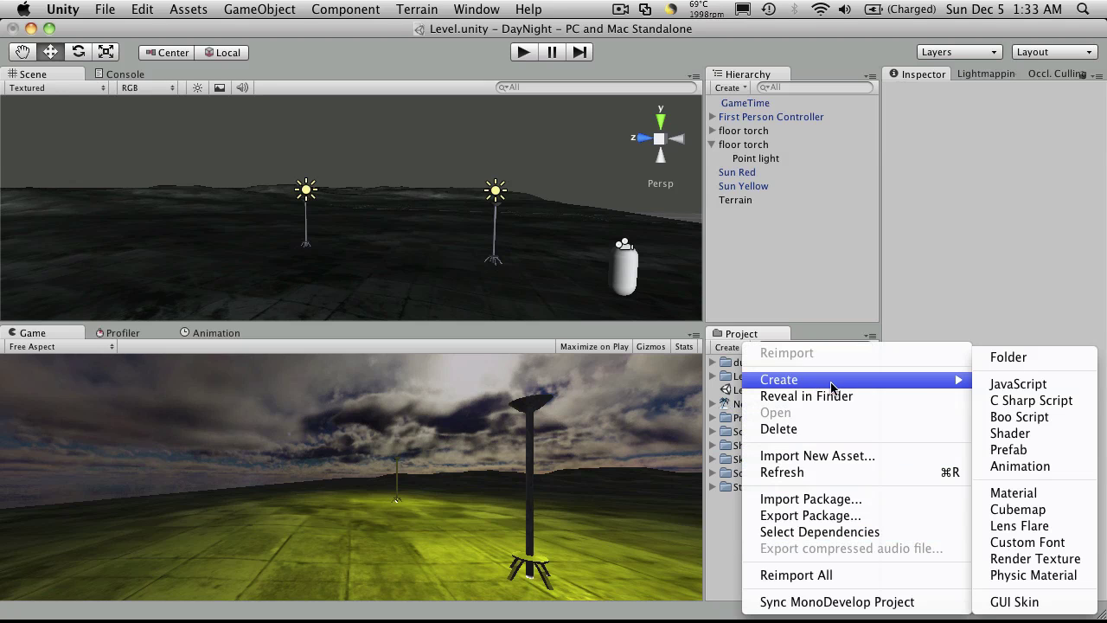
pyautogui.click(1027, 358)
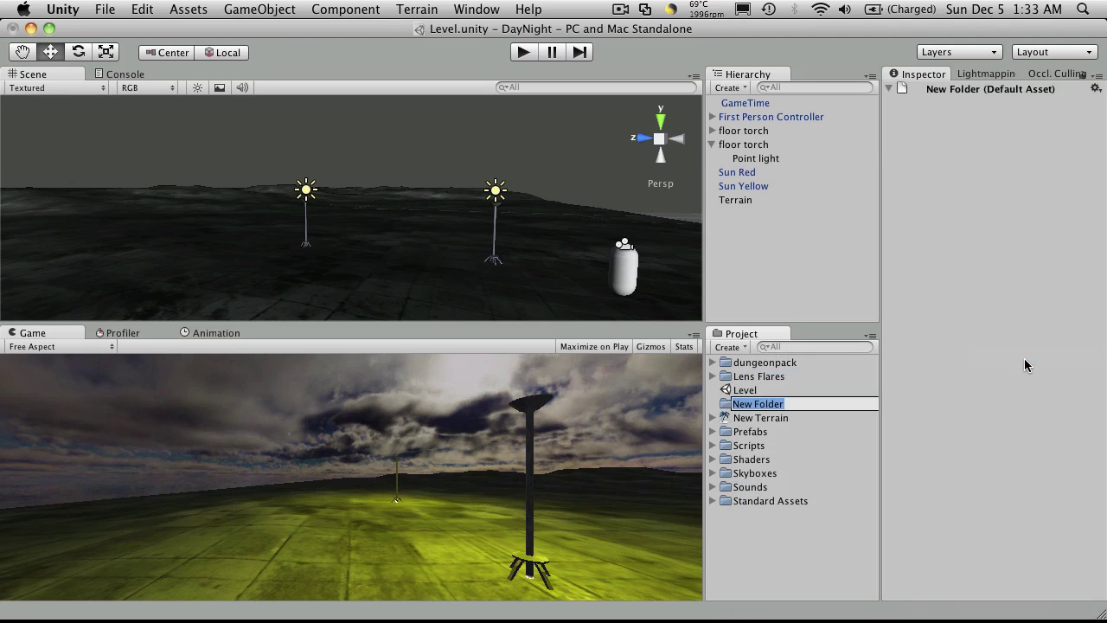
pyautogui.write('Day Night Cycle')
pyautogui.press('Return')
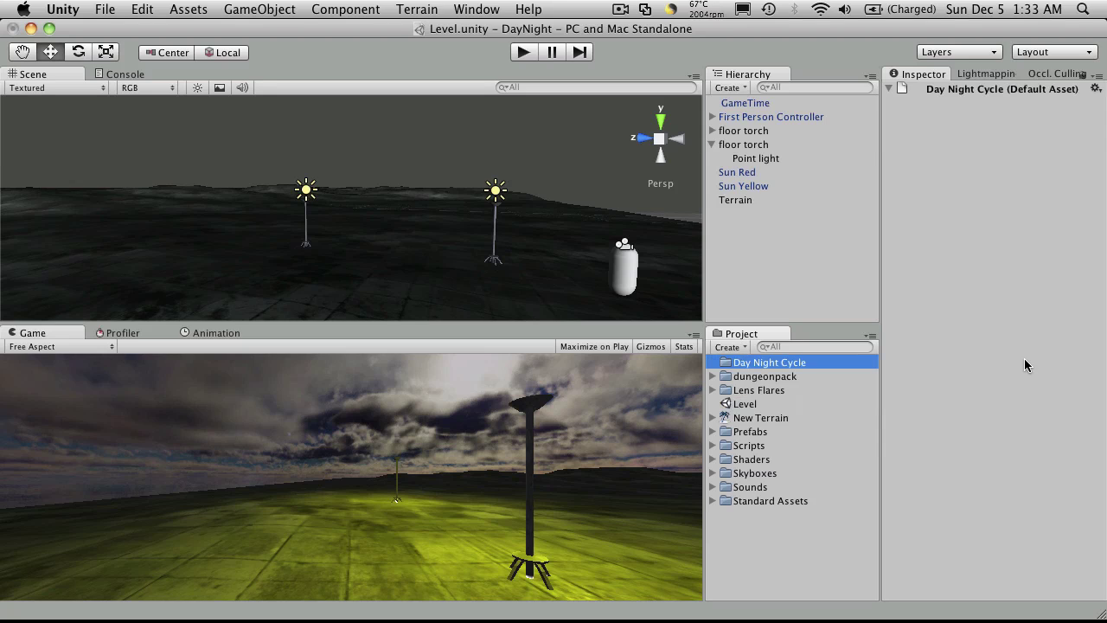
# Step: Move the Prefabs, Scripts and Shaders folders into Day Night Cycle
pyautogui.click(743, 432)
pyautogui.keyDown('shift'); pyautogui.click(744, 445); pyautogui.keyUp('shift')
pyautogui.keyDown('shift'); pyautogui.click(744, 458); pyautogui.keyUp('shift')
pyautogui.moveTo(748, 443); pyautogui.dragTo(771, 367)
pyautogui.click(771, 367)
pyautogui.rightClick(771, 366)
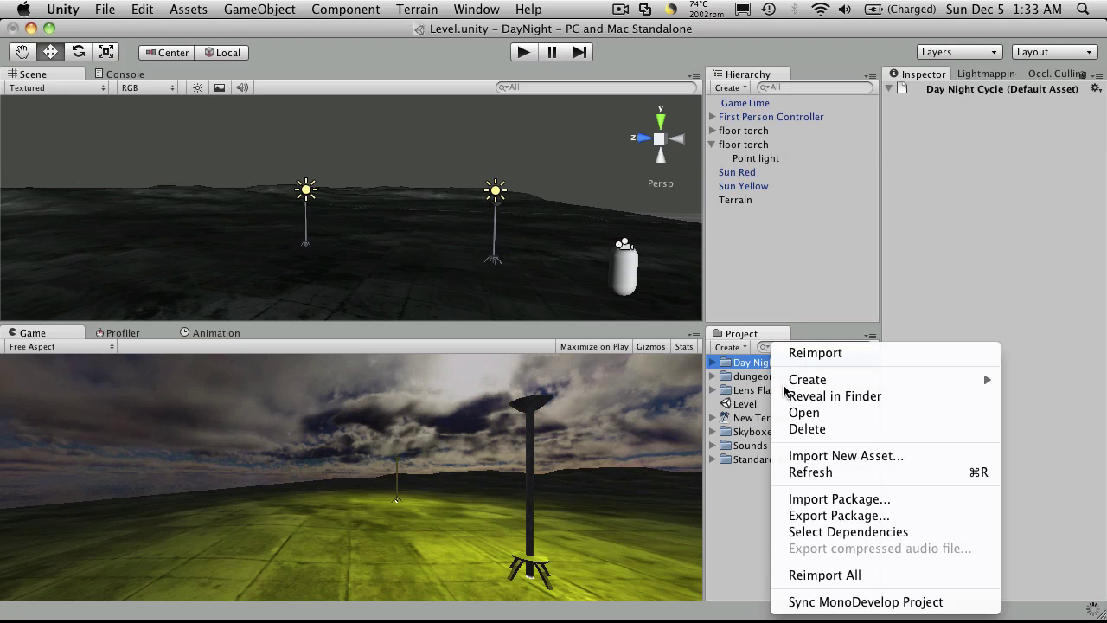
pyautogui.click(848, 517)
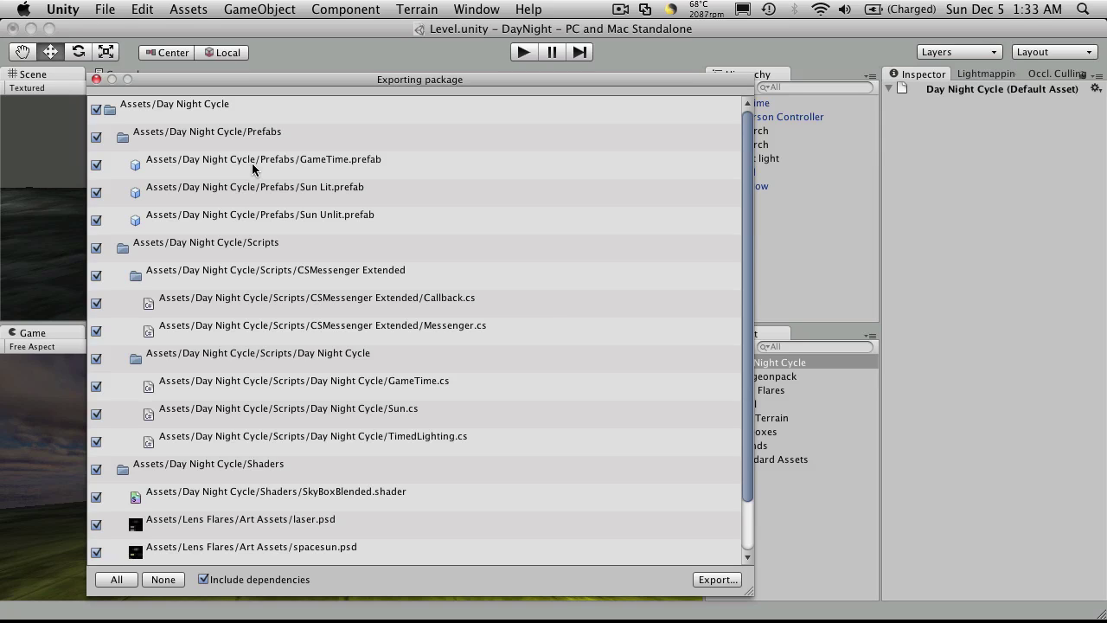
pyautogui.click(97, 78)
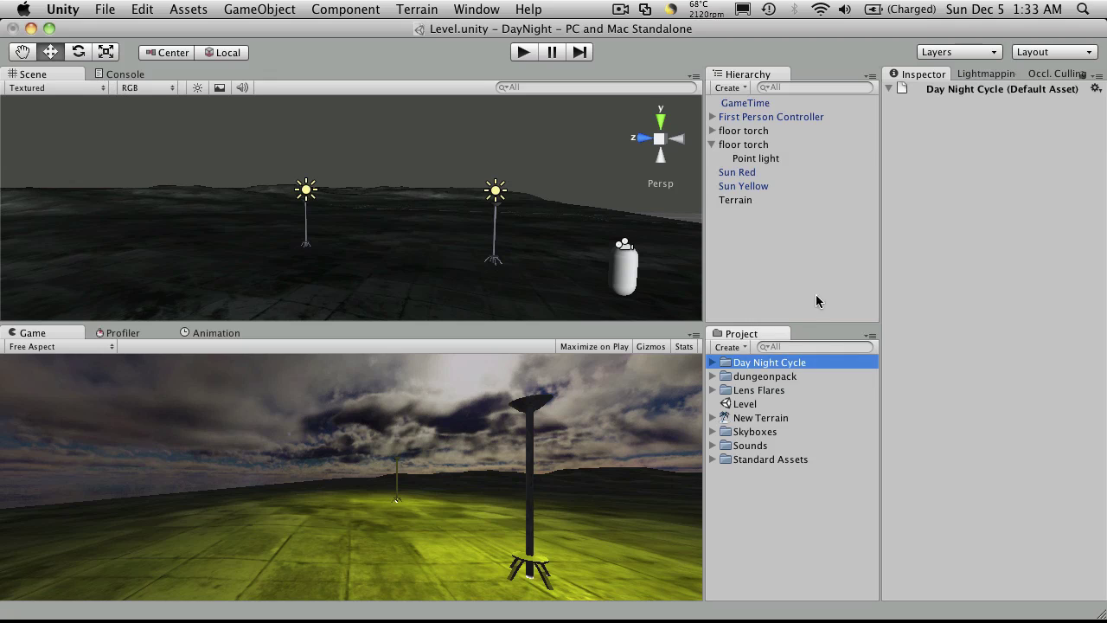
# Step: Move Prefabs, Scripts and Shaders out of Day Night Cycle back to the project root
pyautogui.click(713, 363)
pyautogui.click(749, 376)
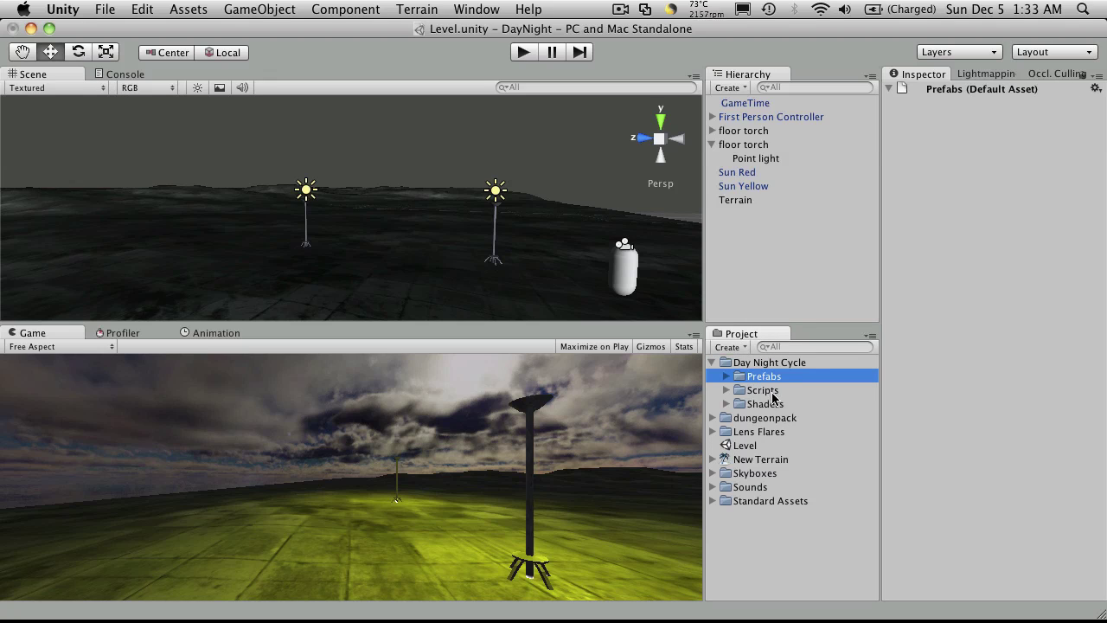
pyautogui.keyDown('shift'); pyautogui.click(772, 391); pyautogui.keyUp('shift')
pyautogui.keyDown('shift'); pyautogui.click(770, 404); pyautogui.keyUp('shift')
pyautogui.moveTo(766, 379); pyautogui.dragTo(772, 556)
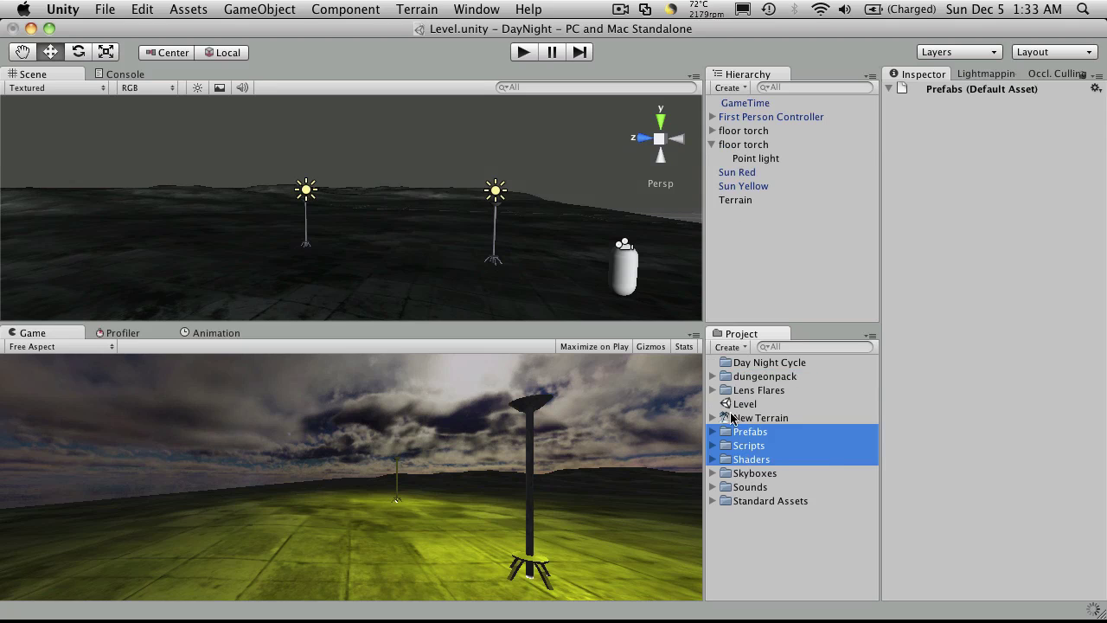
# Step: Delete the empty Day Night Cycle folder and select Prefabs, Scripts and Shaders
pyautogui.click(742, 364)
pyautogui.press('super+BackSpace')
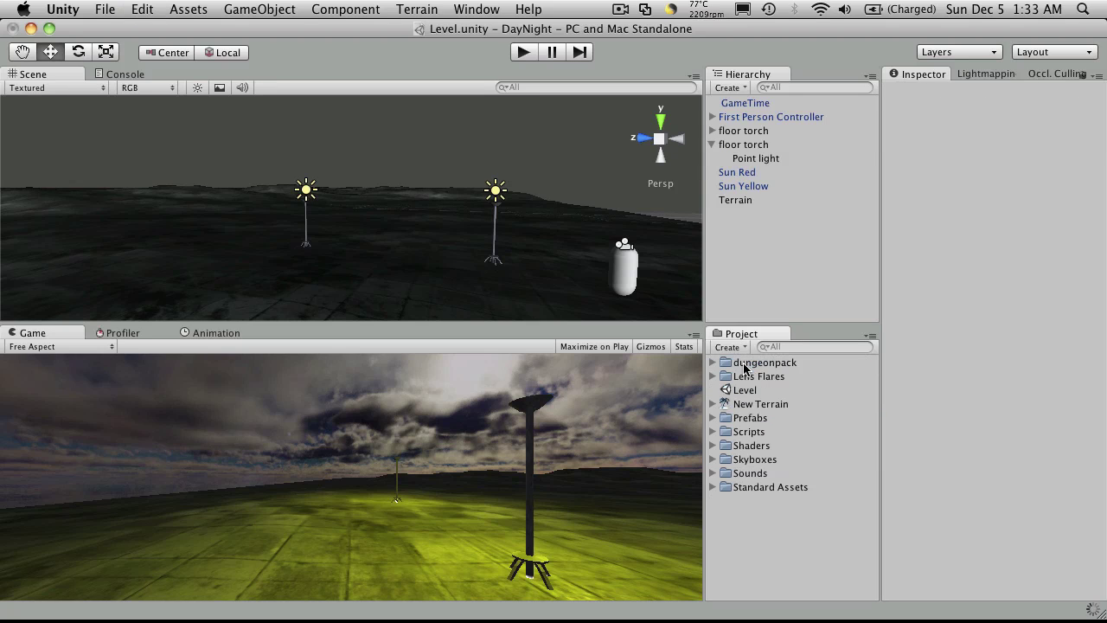
pyautogui.click(758, 422)
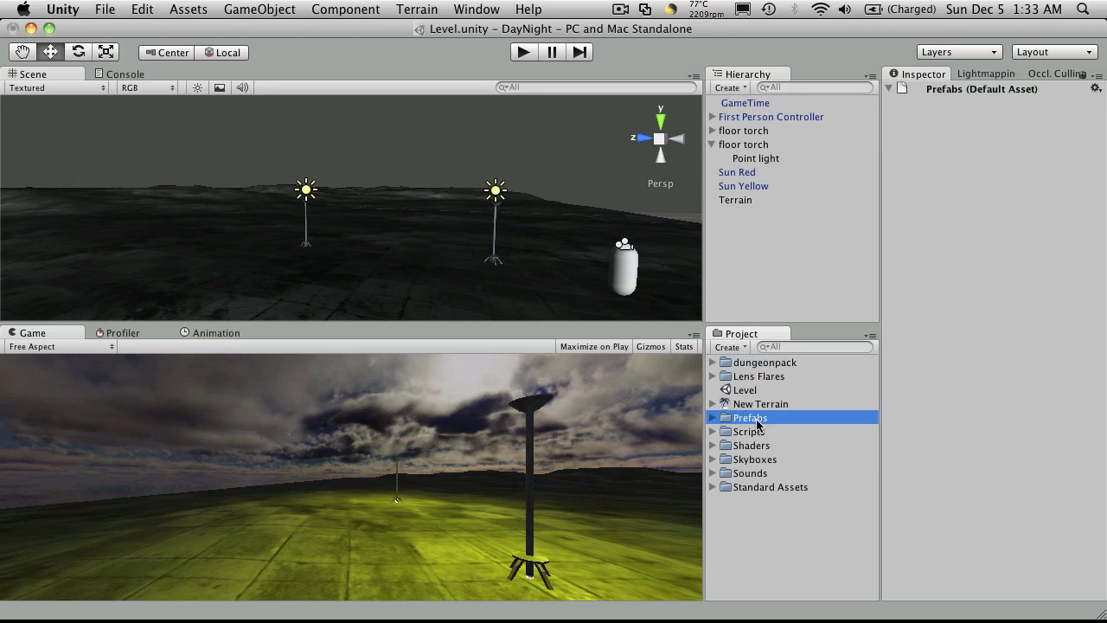
pyautogui.keyDown('shift'); pyautogui.click(752, 431); pyautogui.keyUp('shift')
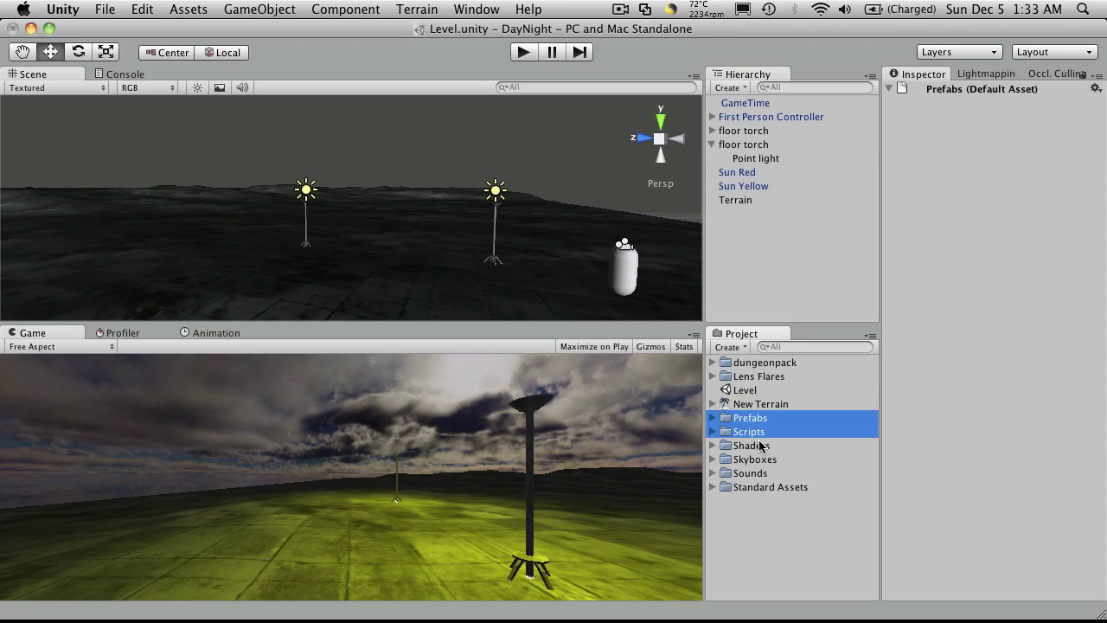
pyautogui.keyDown('shift'); pyautogui.click(757, 445); pyautogui.keyUp('shift')
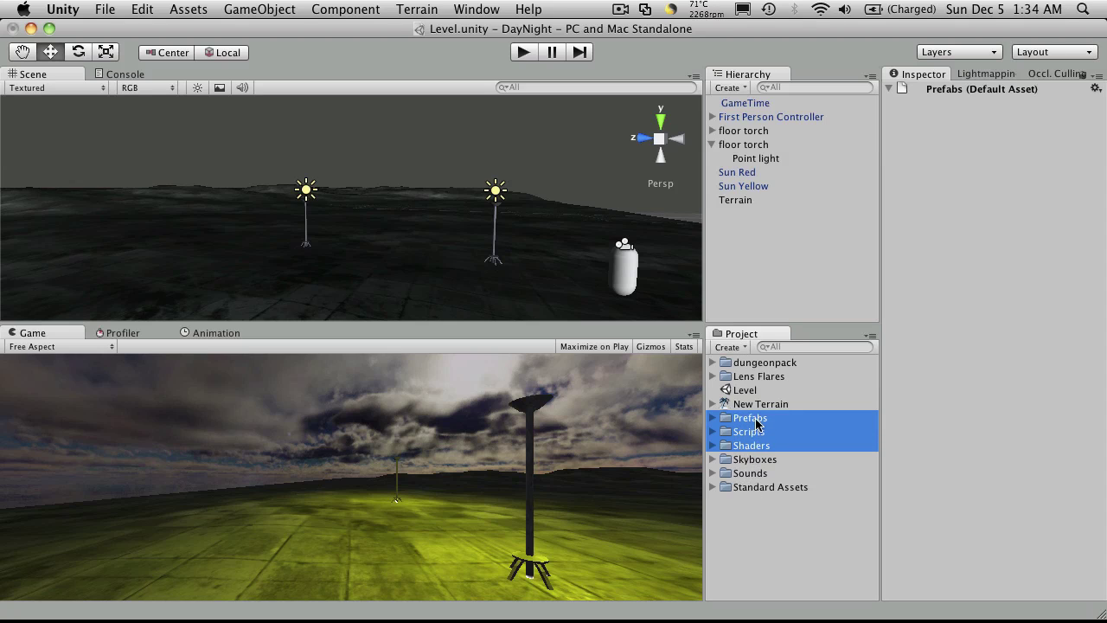
# Step: Start exporting the selected folders as a Unity package
pyautogui.click(198, 6)
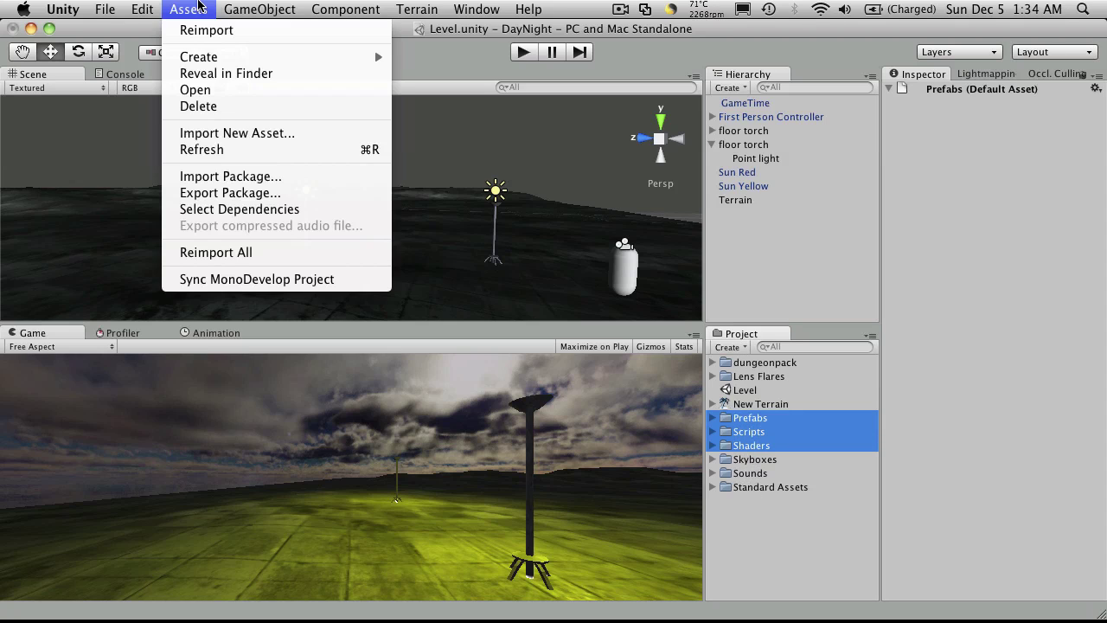
pyautogui.click(277, 193)
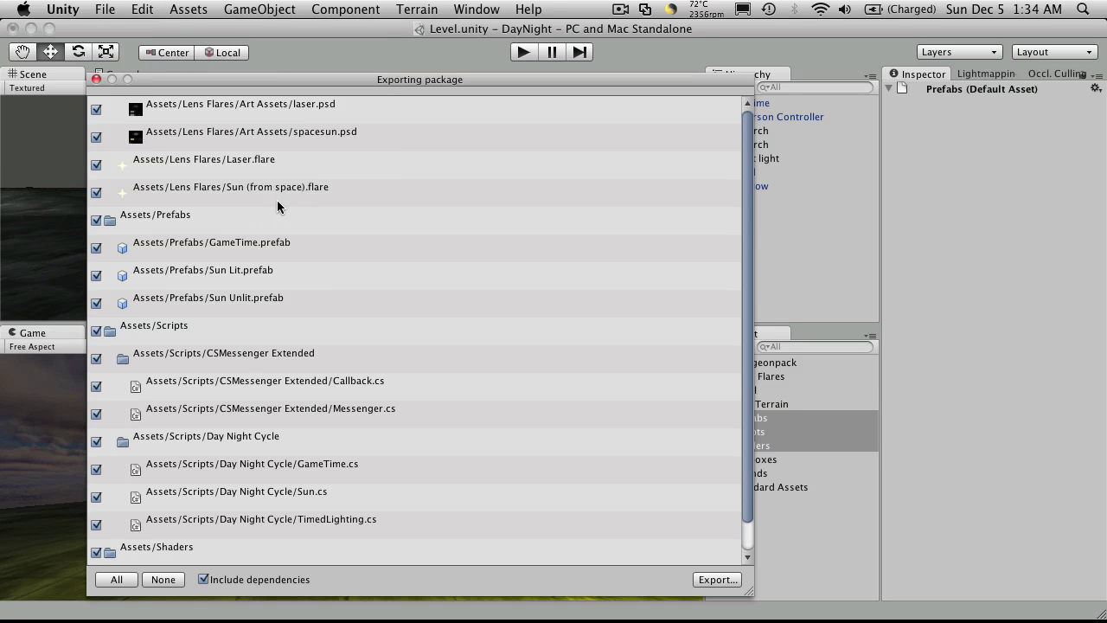
pyautogui.scroll(-1, 216, 372)
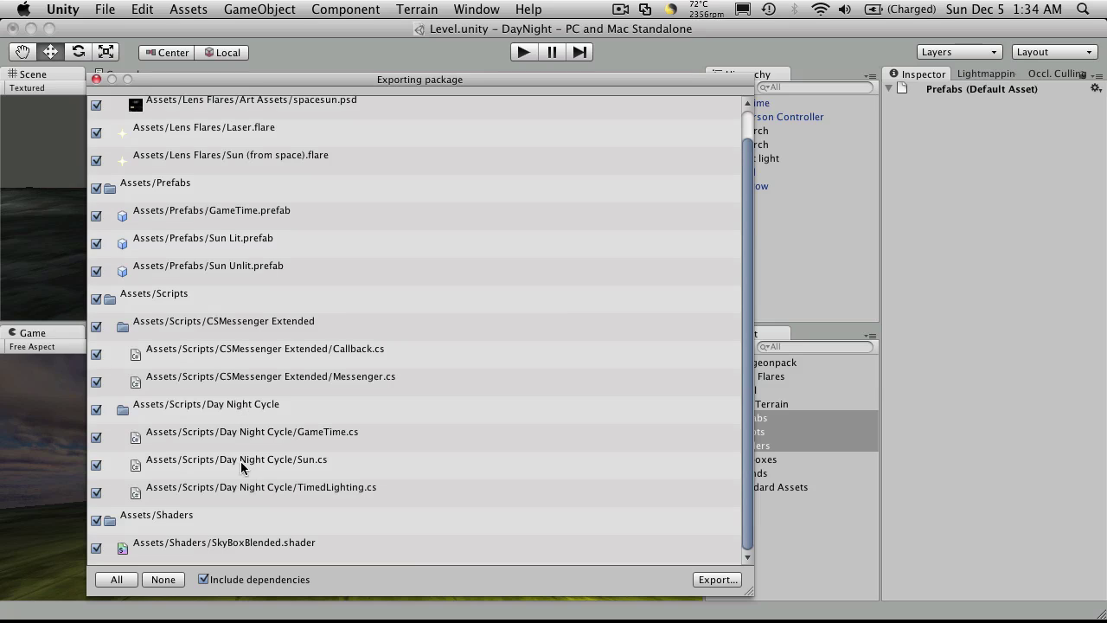
pyautogui.scroll(1, 250, 464)
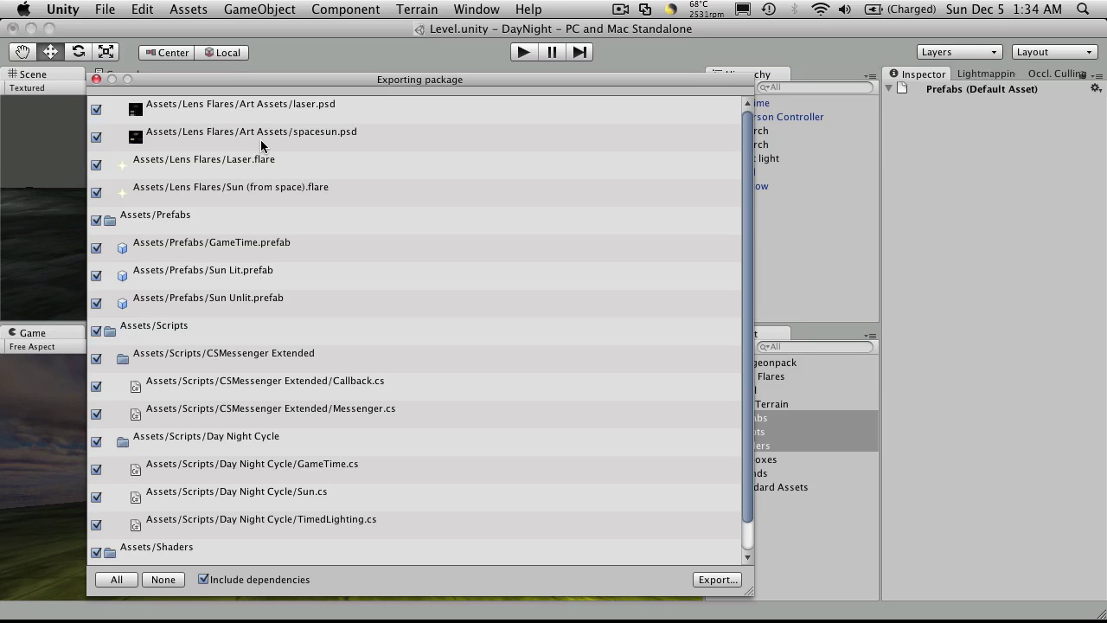
# Step: Untick laser.psd, spacesun.psd, Laser.flare and Sun (from space).flare in the export list
pyautogui.click(95, 110)
pyautogui.click(96, 137)
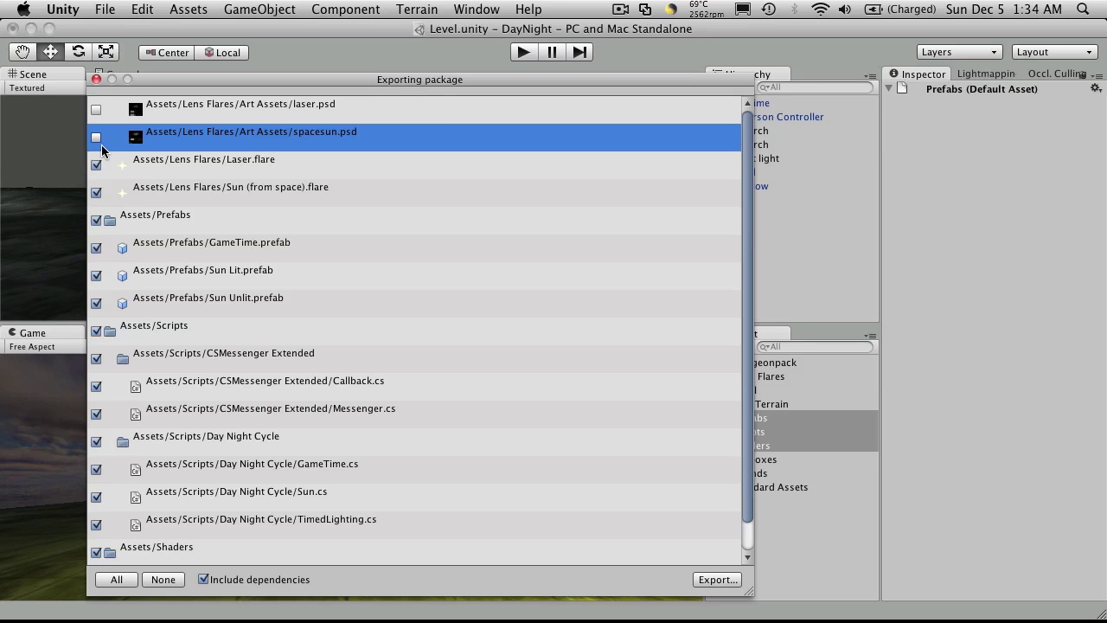
pyautogui.click(96, 165)
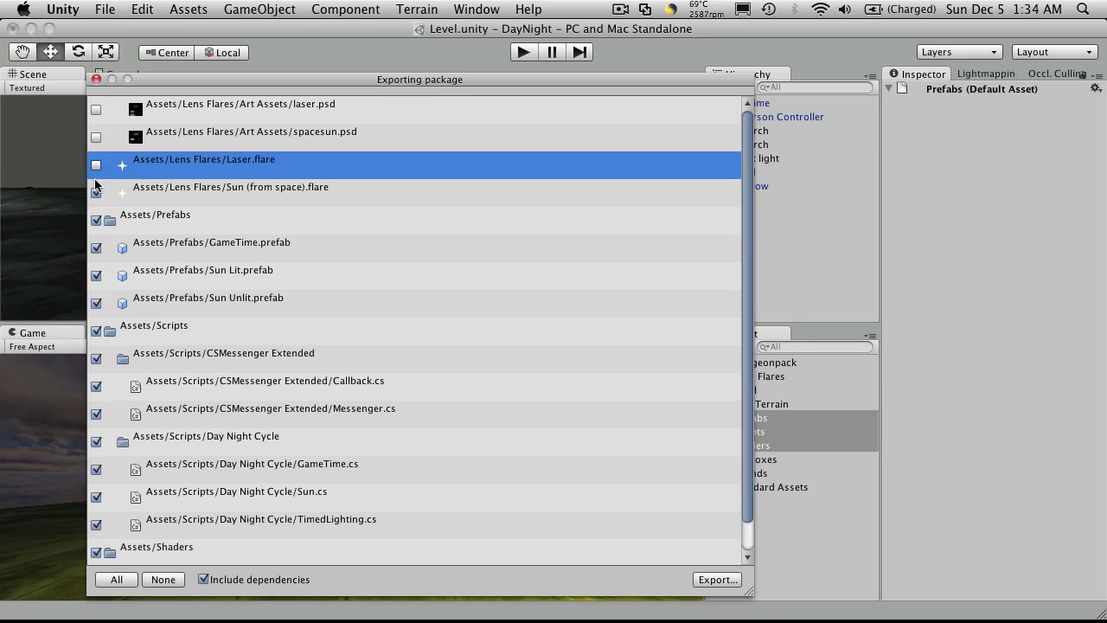
pyautogui.click(96, 193)
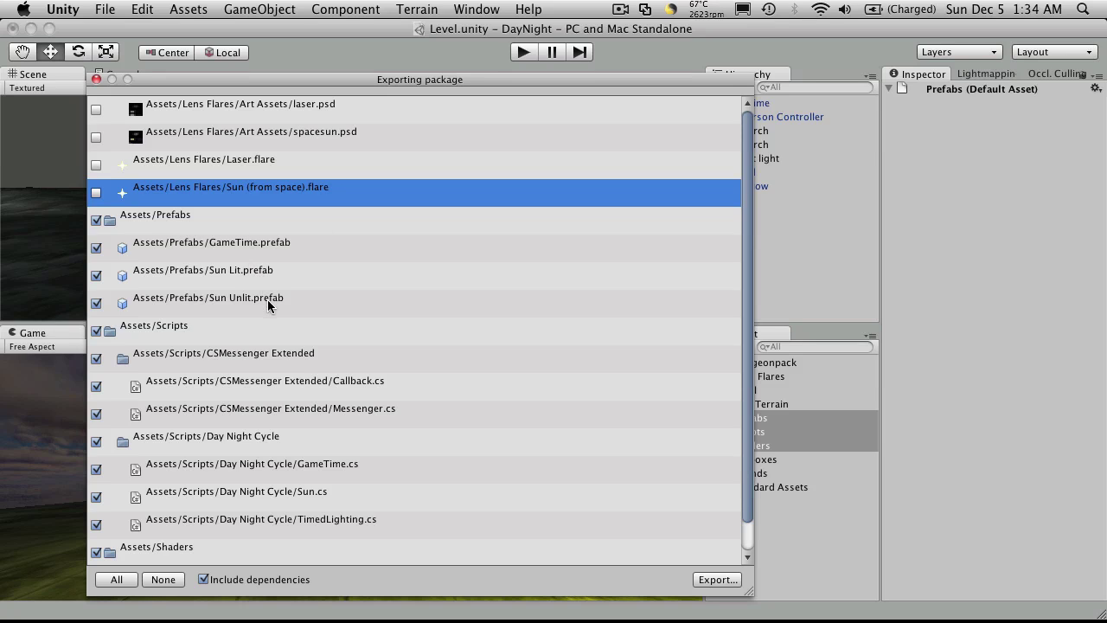
pyautogui.scroll(-1, 245, 329)
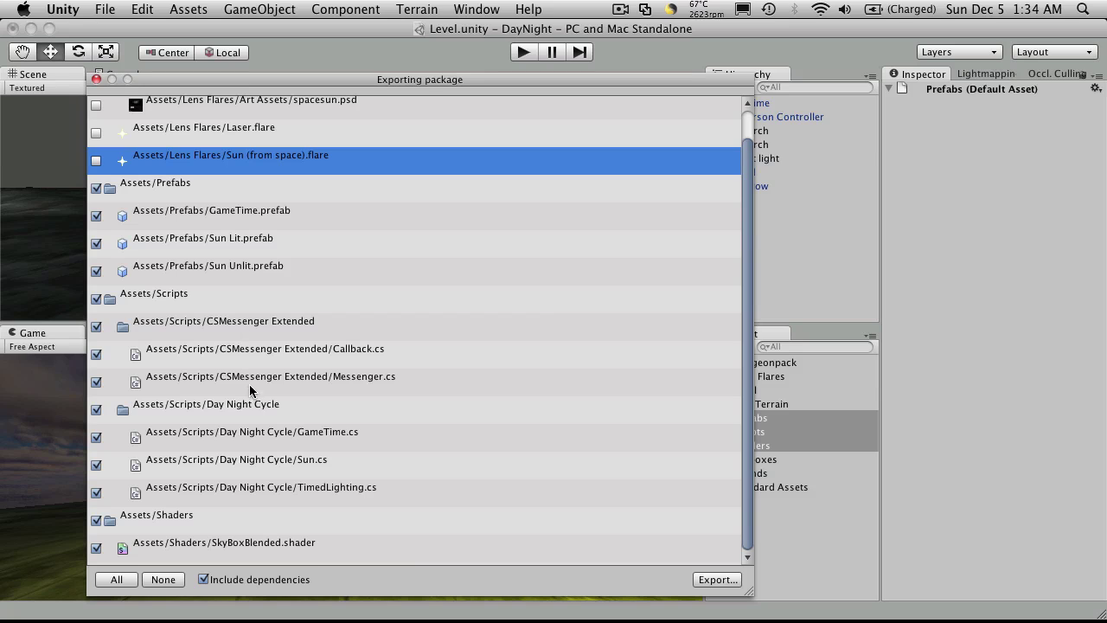
pyautogui.scroll(1, 189, 433)
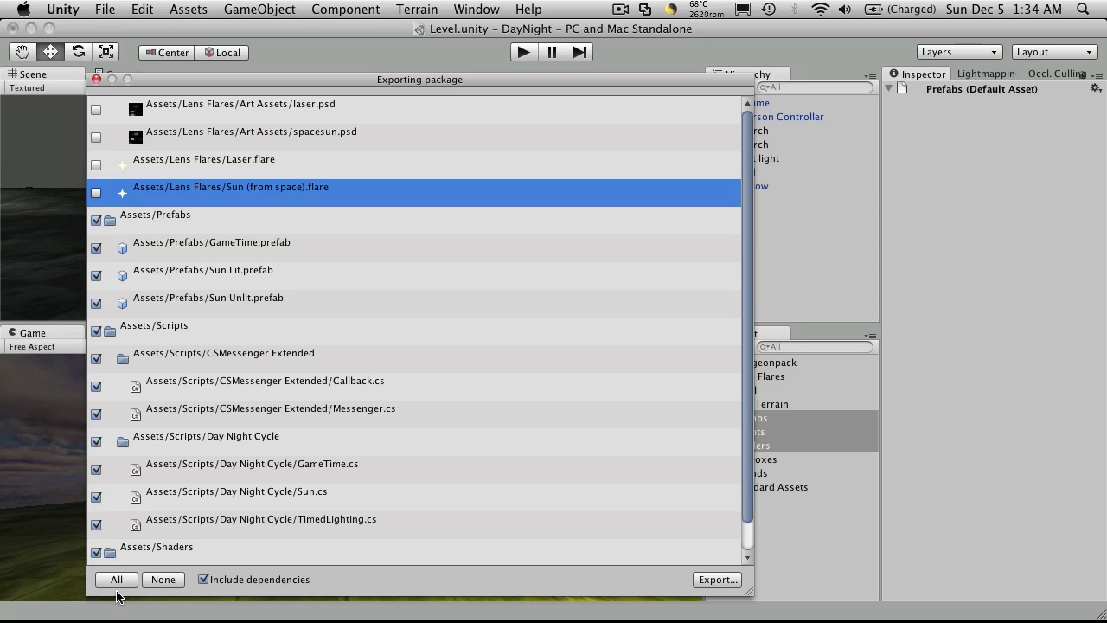
# Step: Point the export save dialog at Applications > Unity > Standard Packages and widen it
pyautogui.click(715, 581)
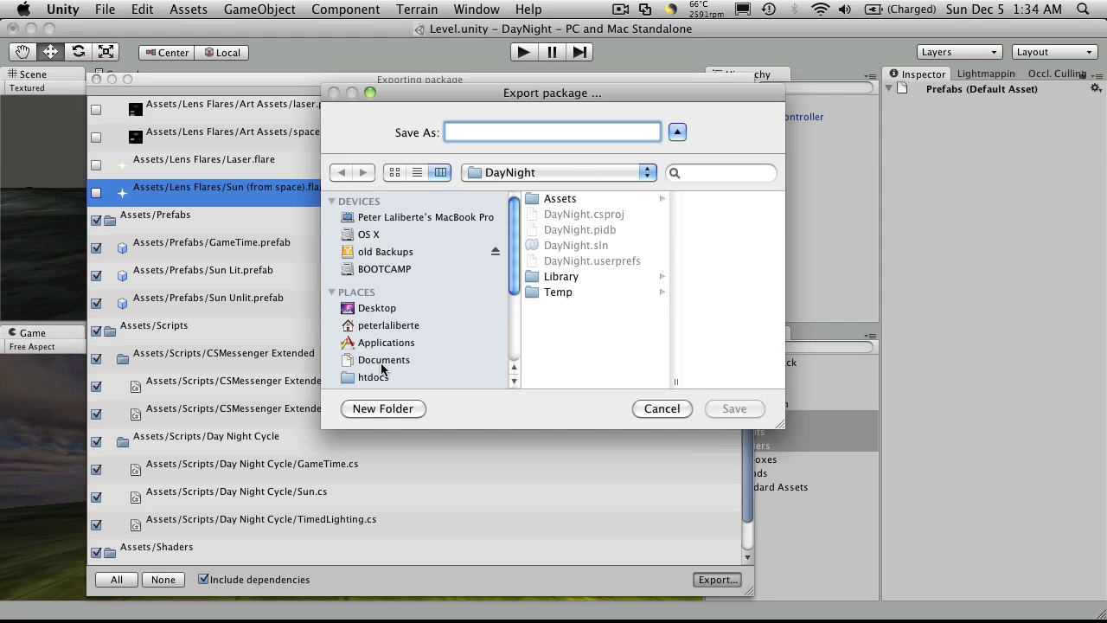
pyautogui.scroll(-3, 382, 367)
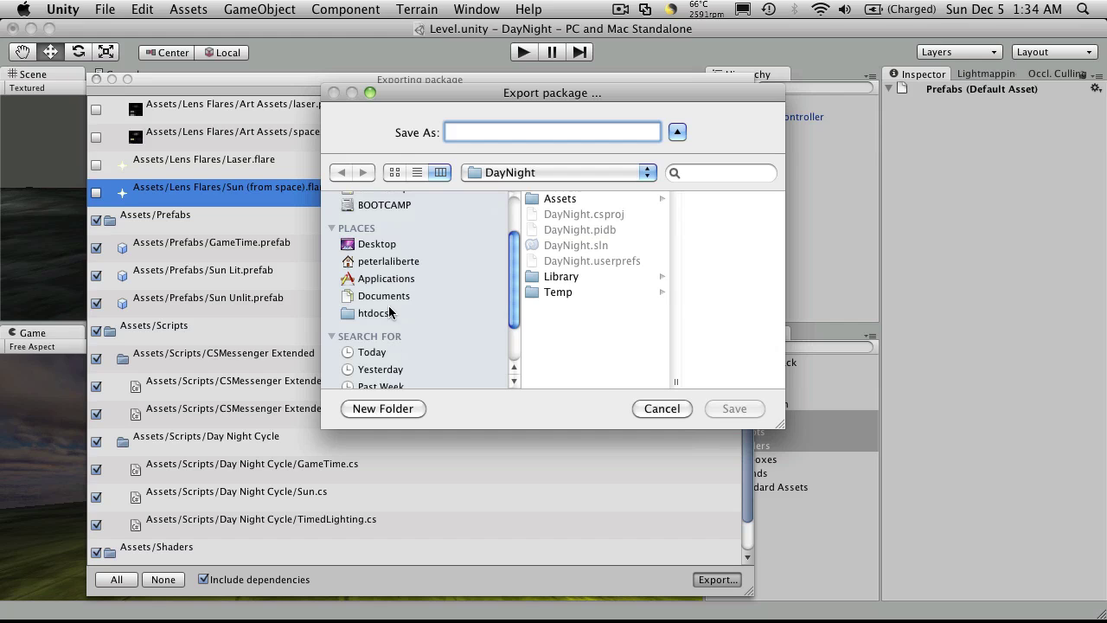
pyautogui.click(407, 278)
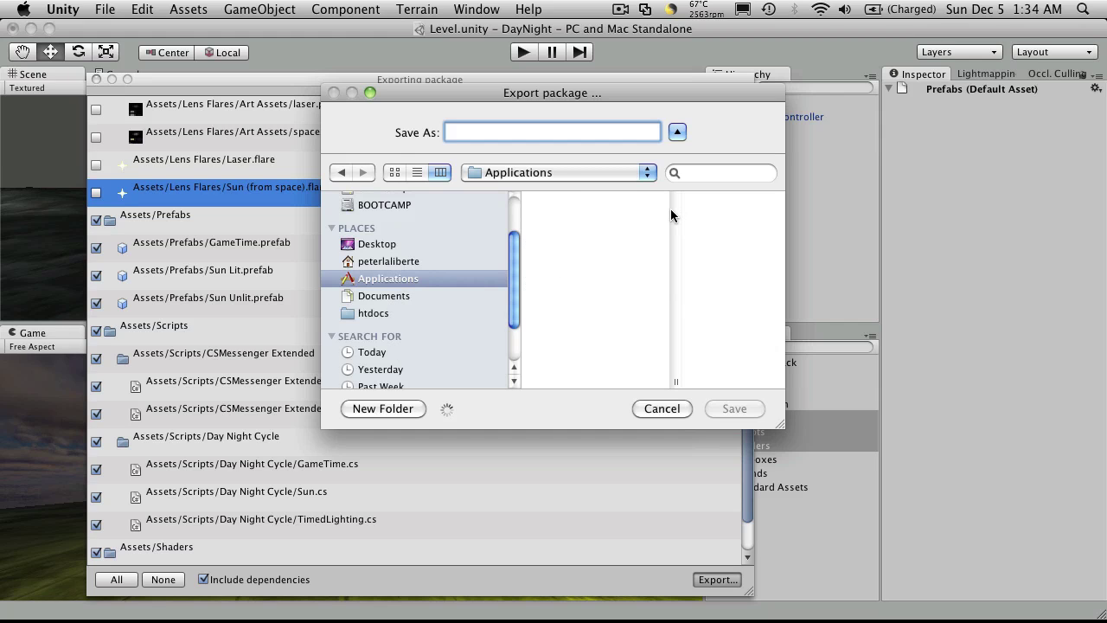
pyautogui.moveTo(676, 212); pyautogui.dragTo(668, 331)
pyautogui.click(590, 294)
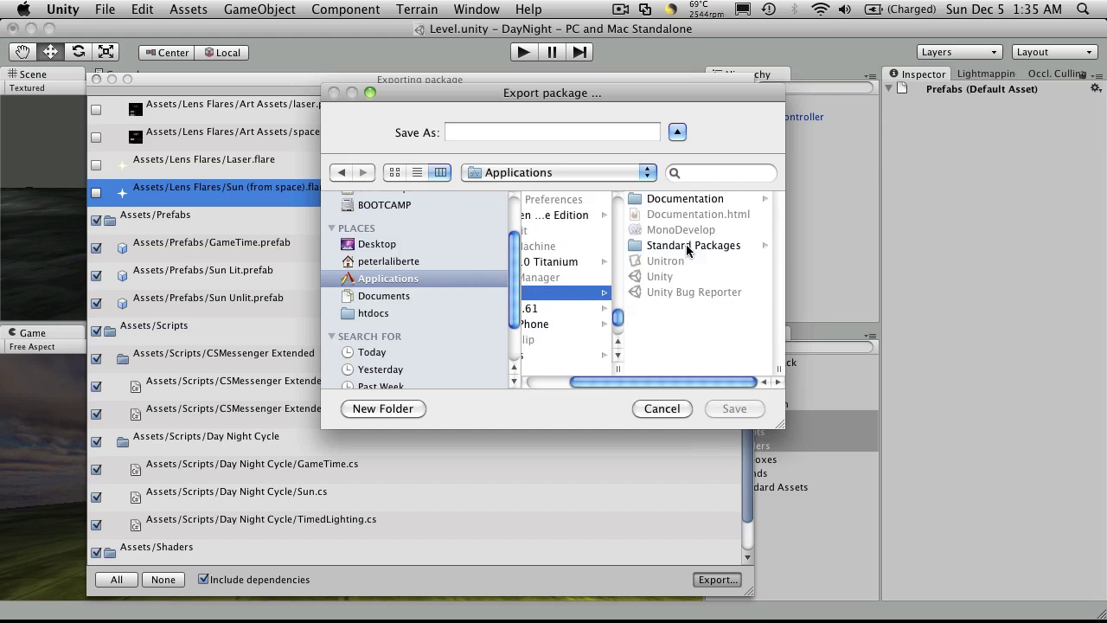
pyautogui.click(719, 245)
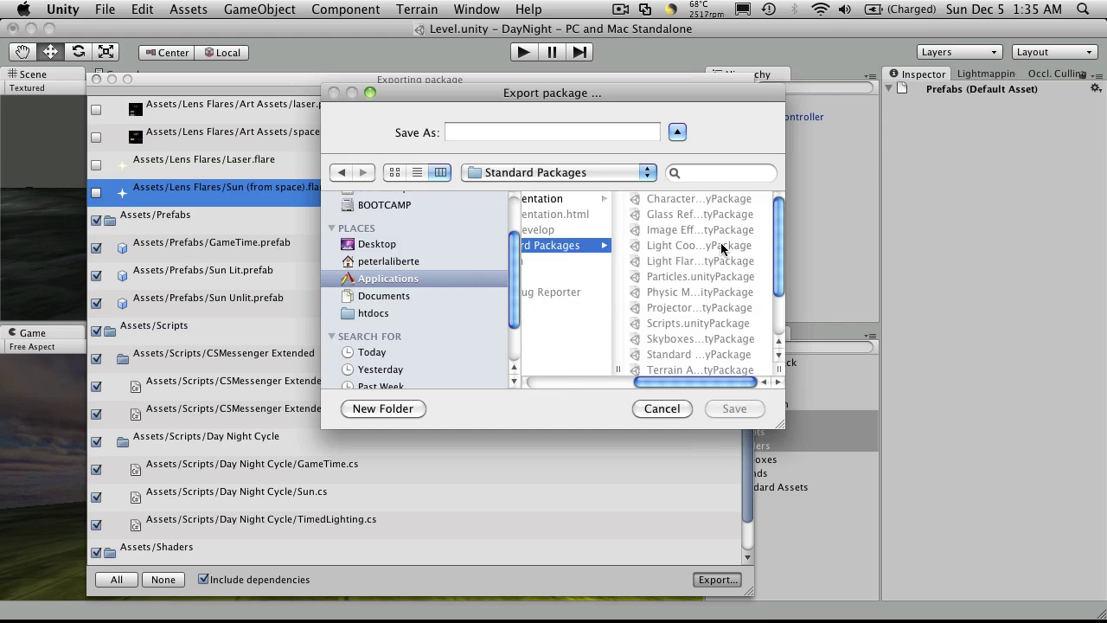
pyautogui.moveTo(781, 422); pyautogui.dragTo(1067, 406)
# Step: Check the Unity 2.61 Standard Packages folder, then return to Unity's Standard Packages folder
pyautogui.scroll(-3, 766, 251)
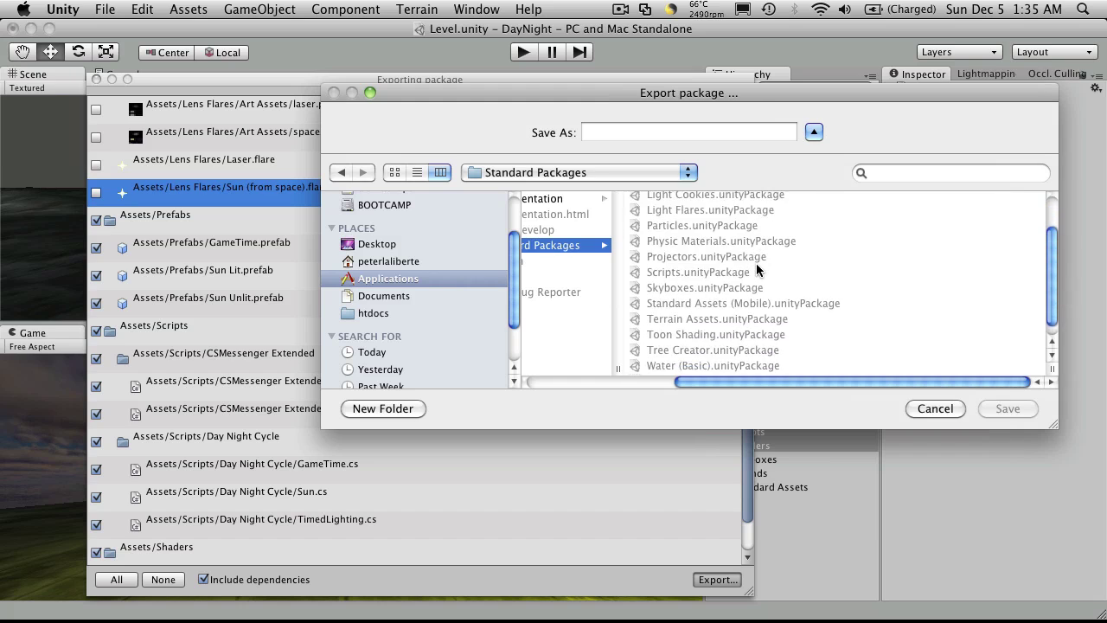
pyautogui.scroll(3, 757, 270)
pyautogui.scroll(-3, 756, 268)
pyautogui.scroll(3, 756, 285)
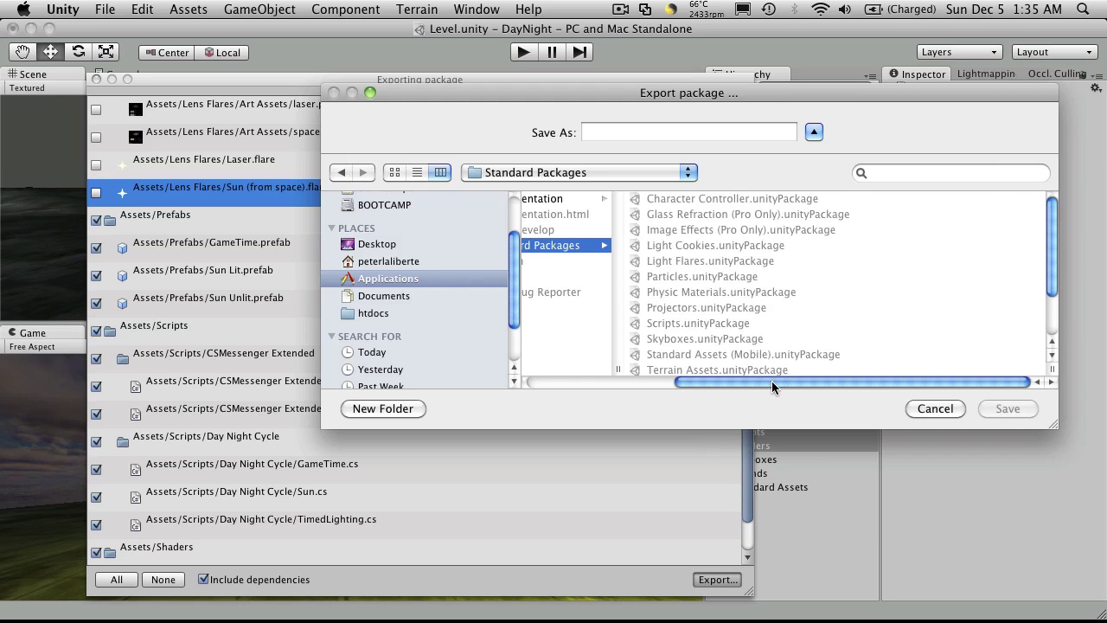
pyautogui.moveTo(772, 381)
pyautogui.mouseDown()
pyautogui.moveTo(605, 376)
pyautogui.moveTo(750, 393)
pyautogui.moveTo(759, 381)
pyautogui.mouseUp()
pyautogui.scroll(-2, 784, 303)
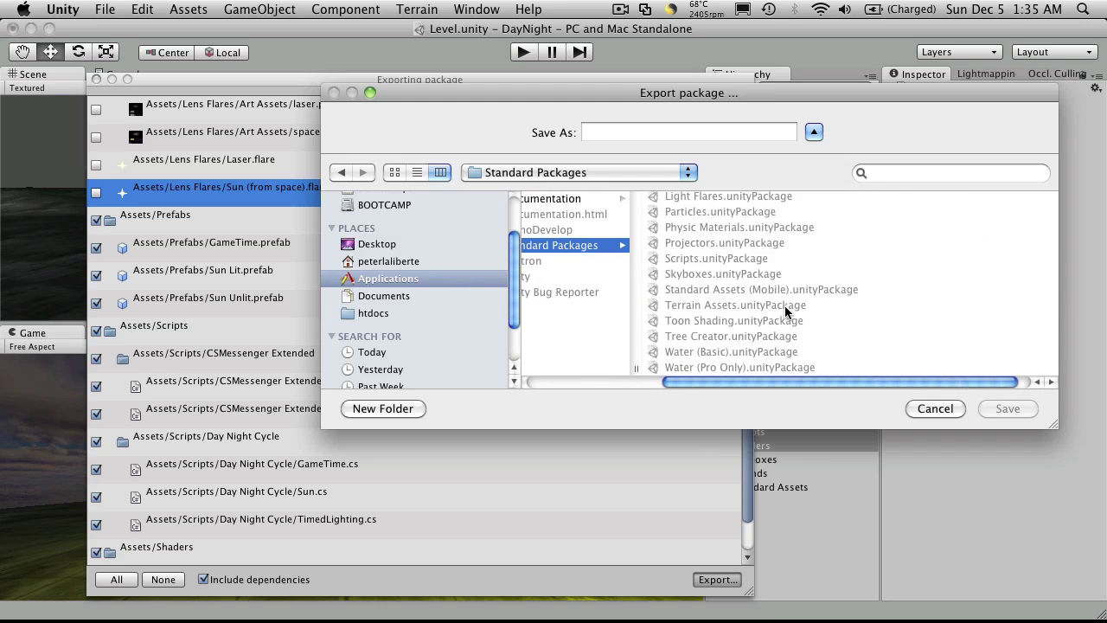
pyautogui.scroll(2, 792, 354)
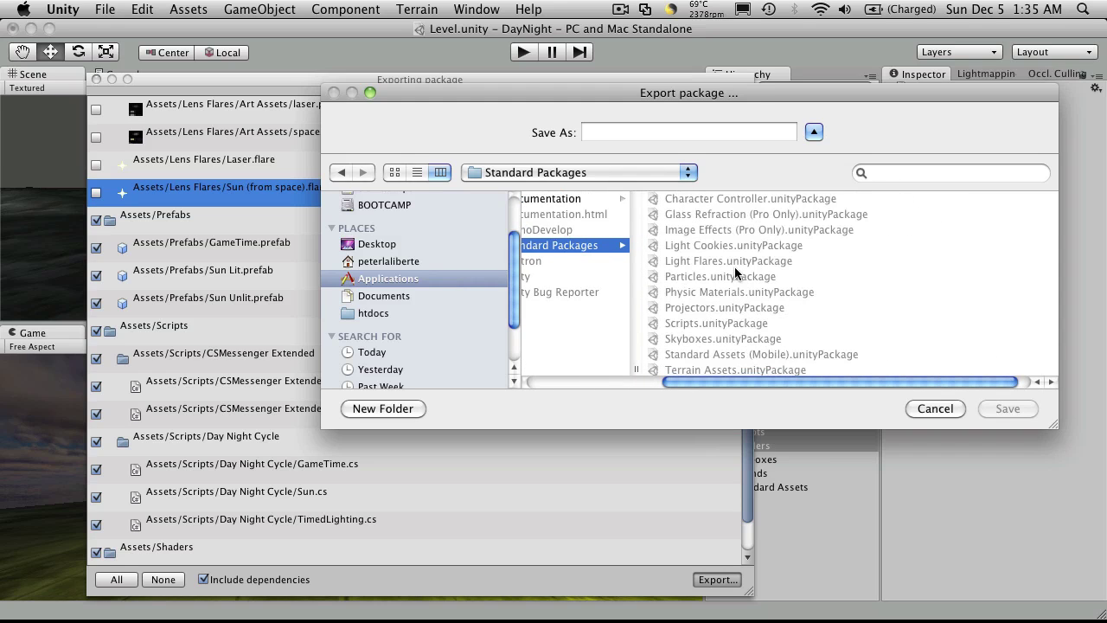
pyautogui.moveTo(768, 383); pyautogui.dragTo(585, 390)
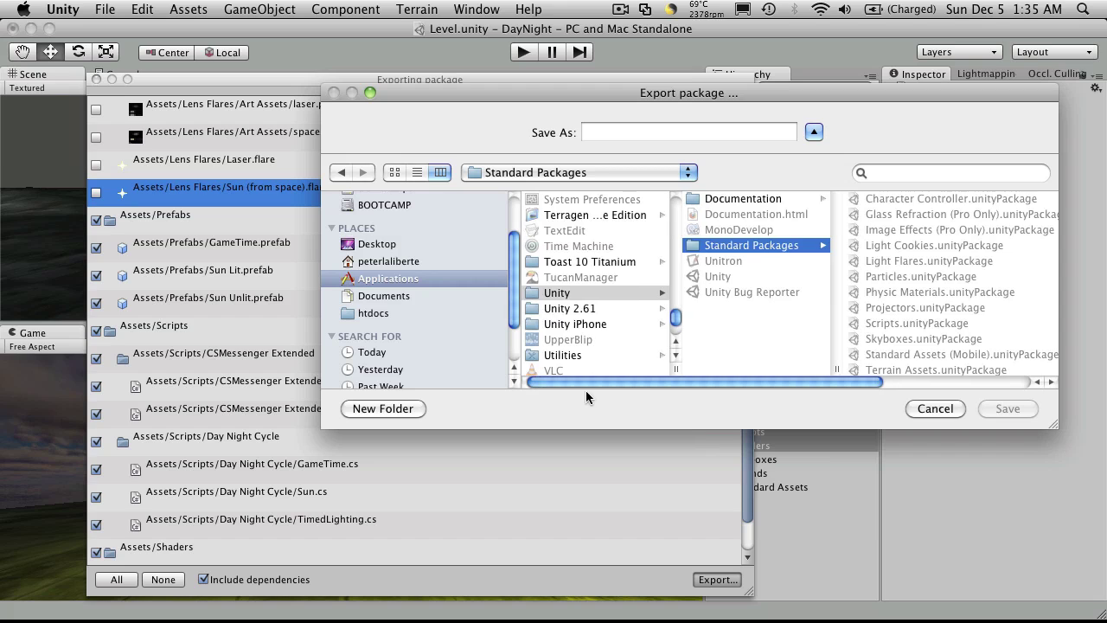
pyautogui.click(603, 309)
pyautogui.click(751, 245)
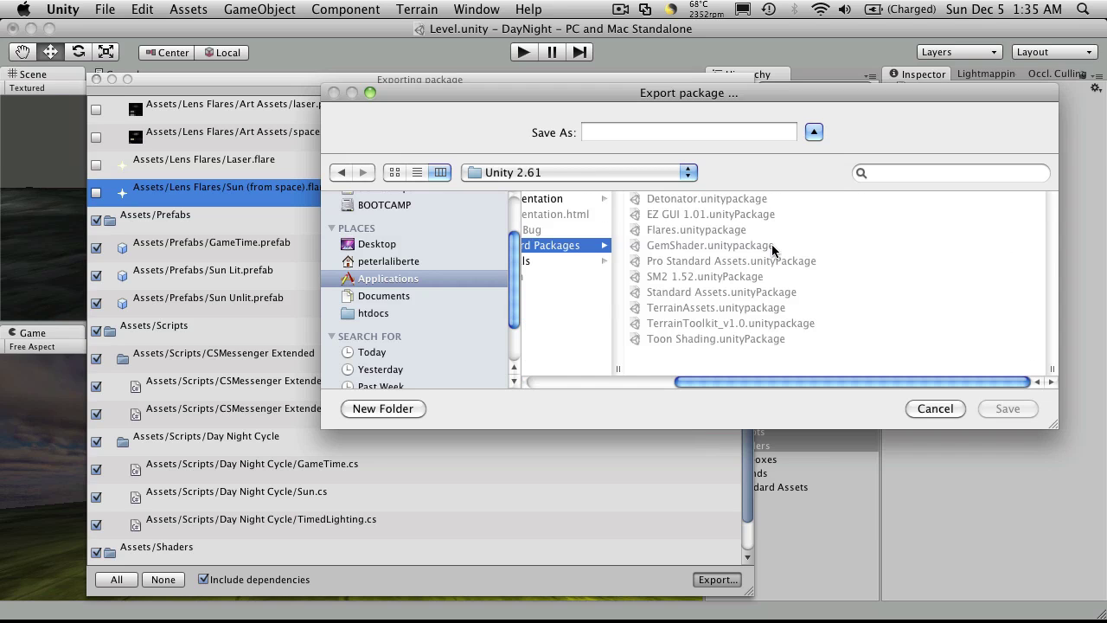
pyautogui.moveTo(759, 376); pyautogui.dragTo(524, 381)
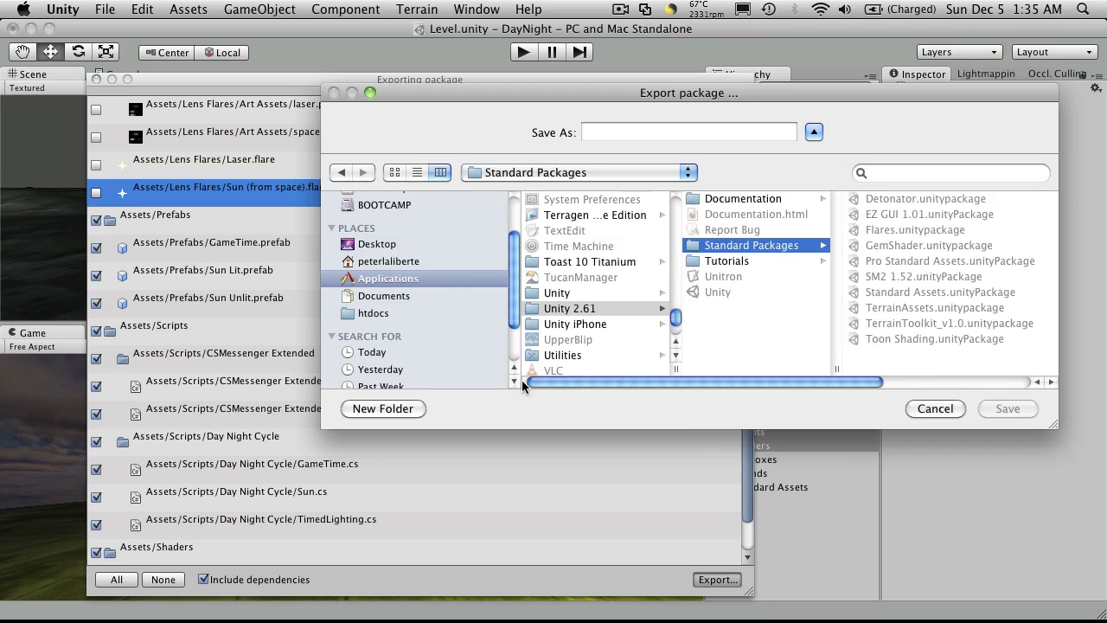
pyautogui.click(558, 294)
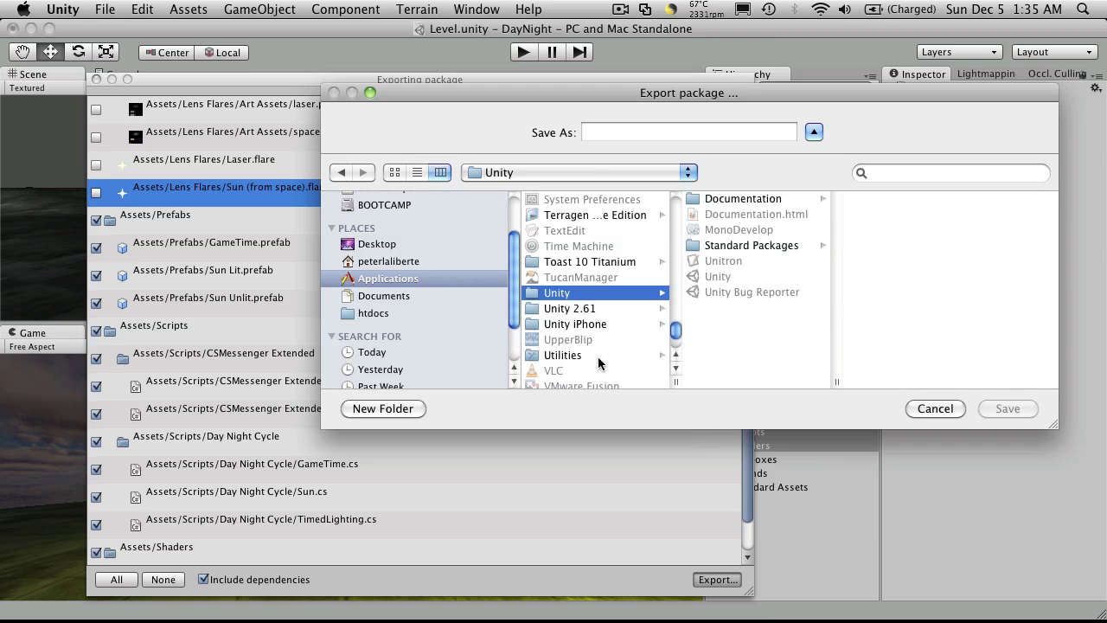
pyautogui.click(774, 245)
pyautogui.scroll(-3, 756, 327)
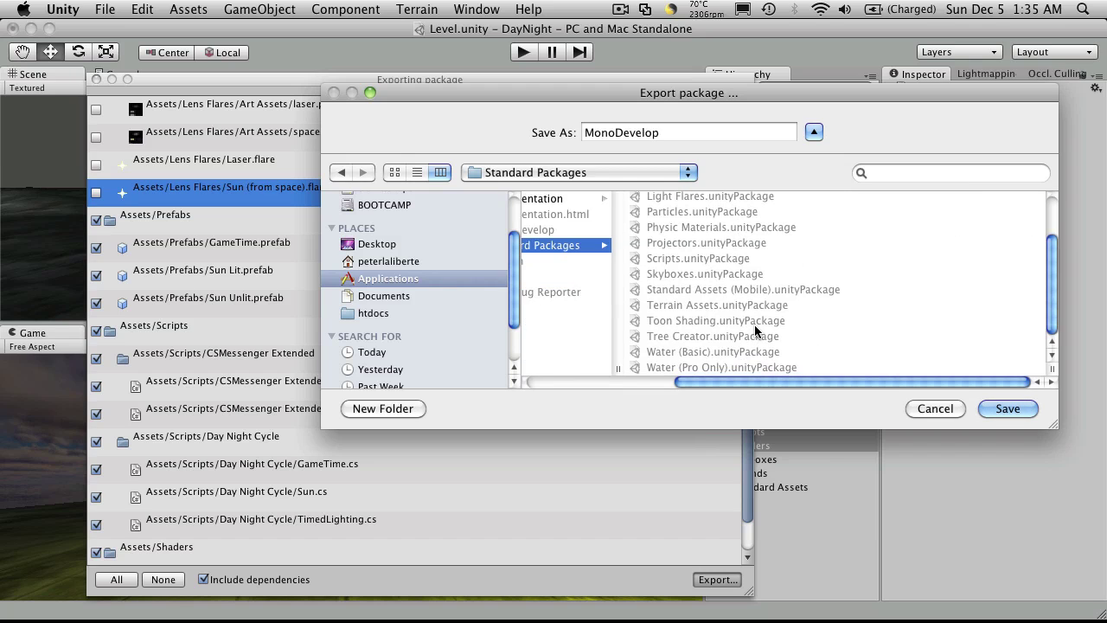
pyautogui.scroll(3, 758, 327)
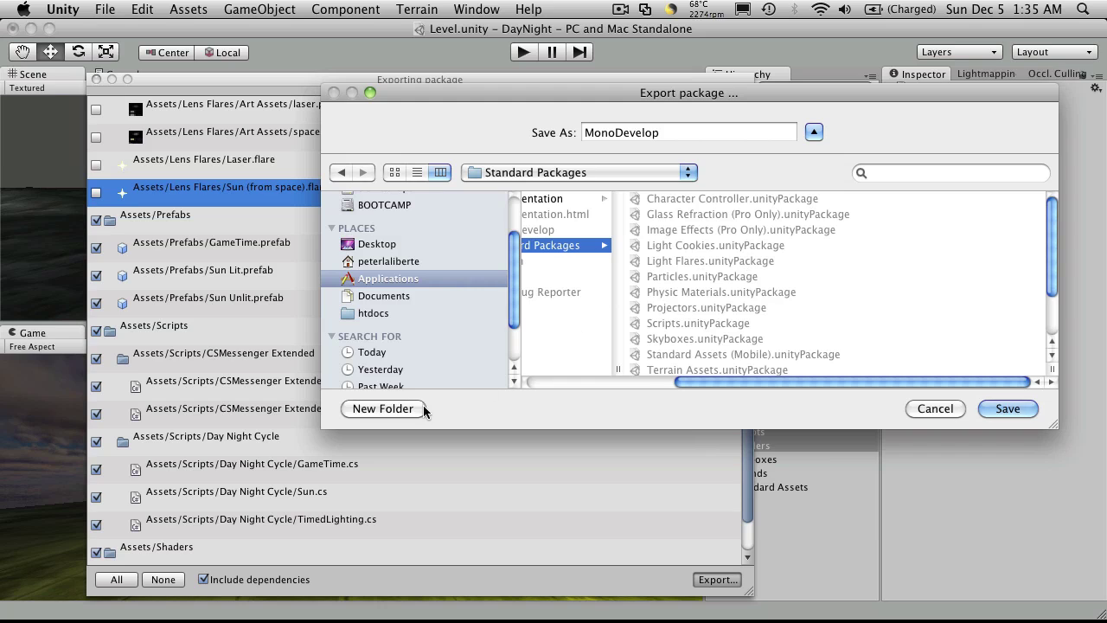
# Step: Create a new folder named 'BurgZerg Arcade Packages' in Standard Packages
pyautogui.click(380, 410)
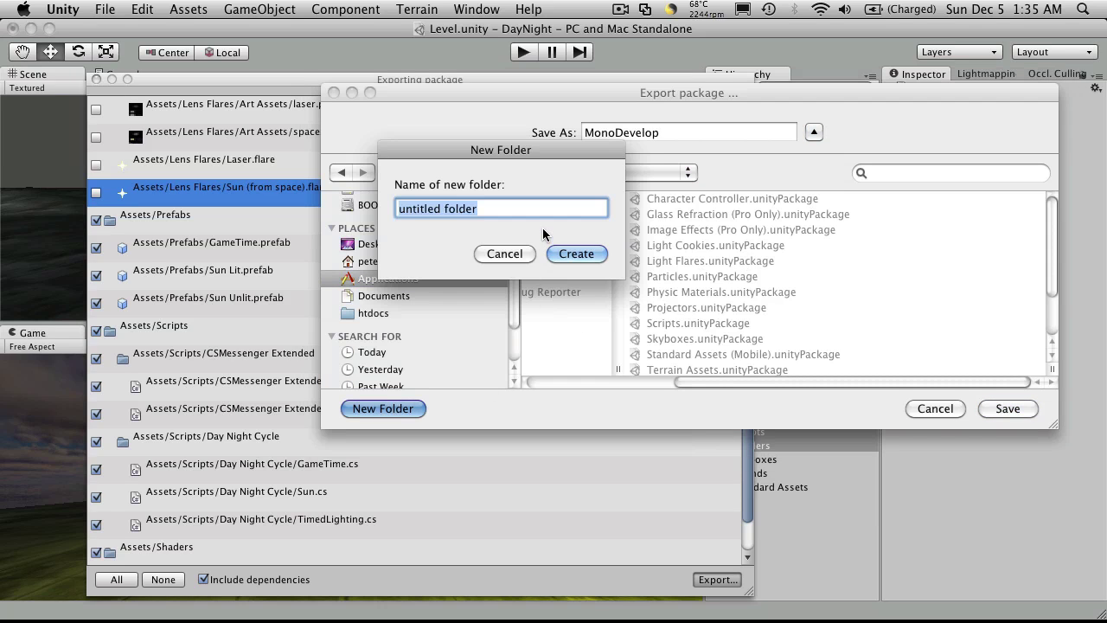
pyautogui.write('B')
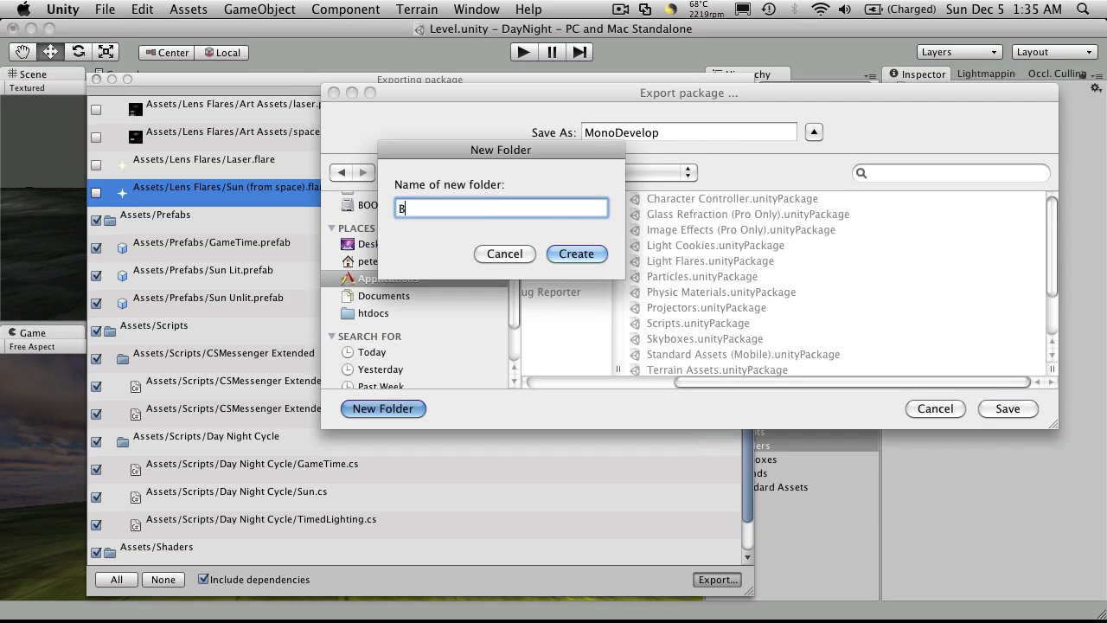
pyautogui.write('urgZerg Arcade Packages')
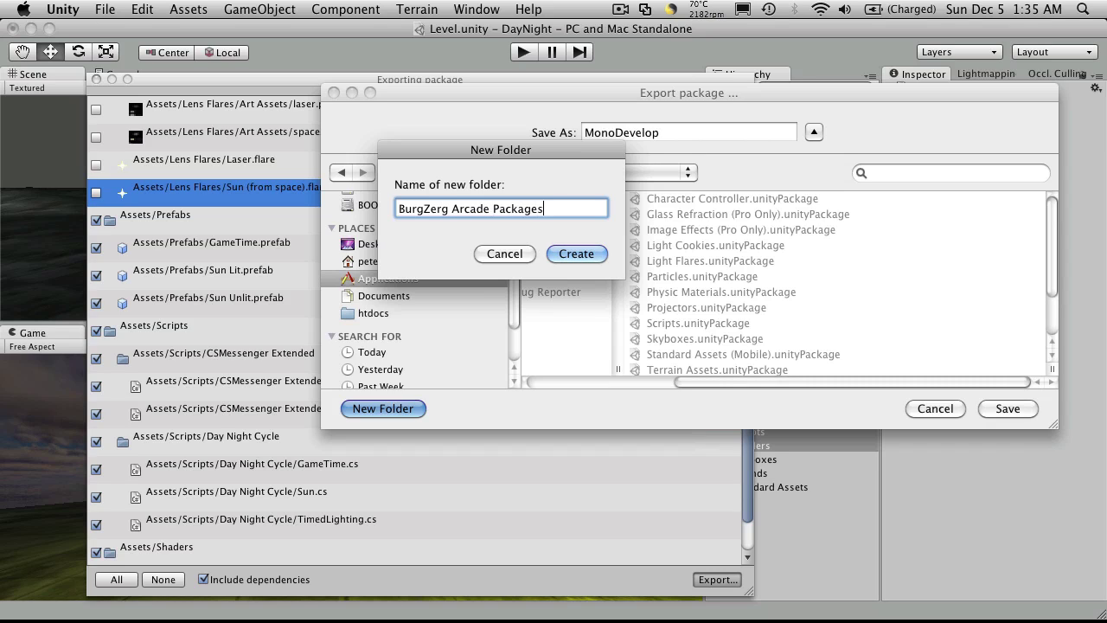
pyautogui.click(581, 252)
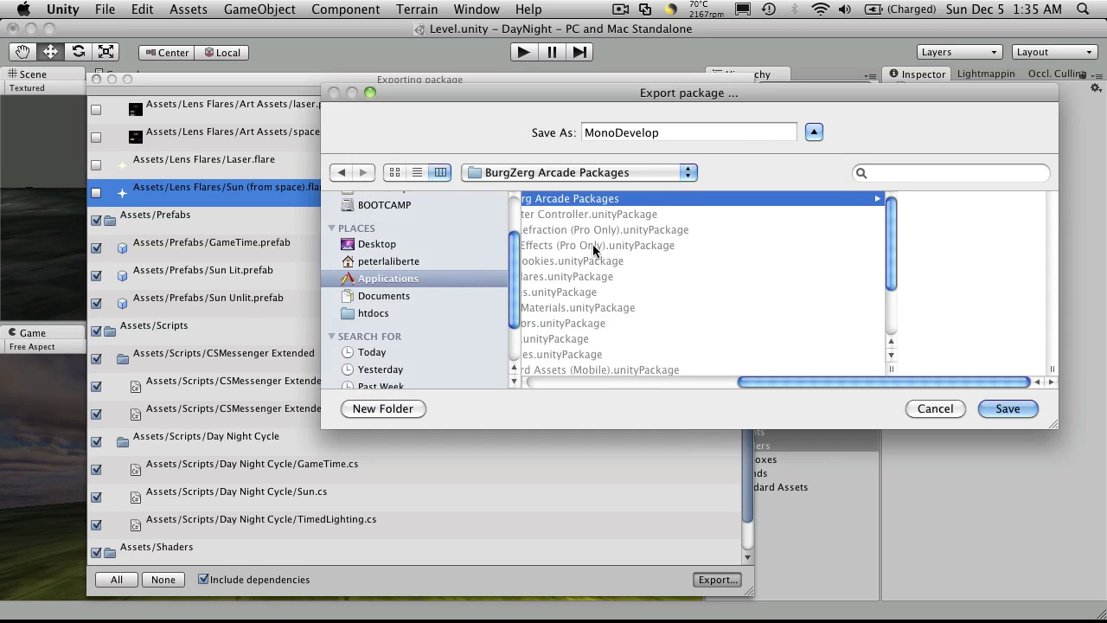
# Step: Save the package into it as DayNightCycle.unitypackage
pyautogui.click(672, 132)
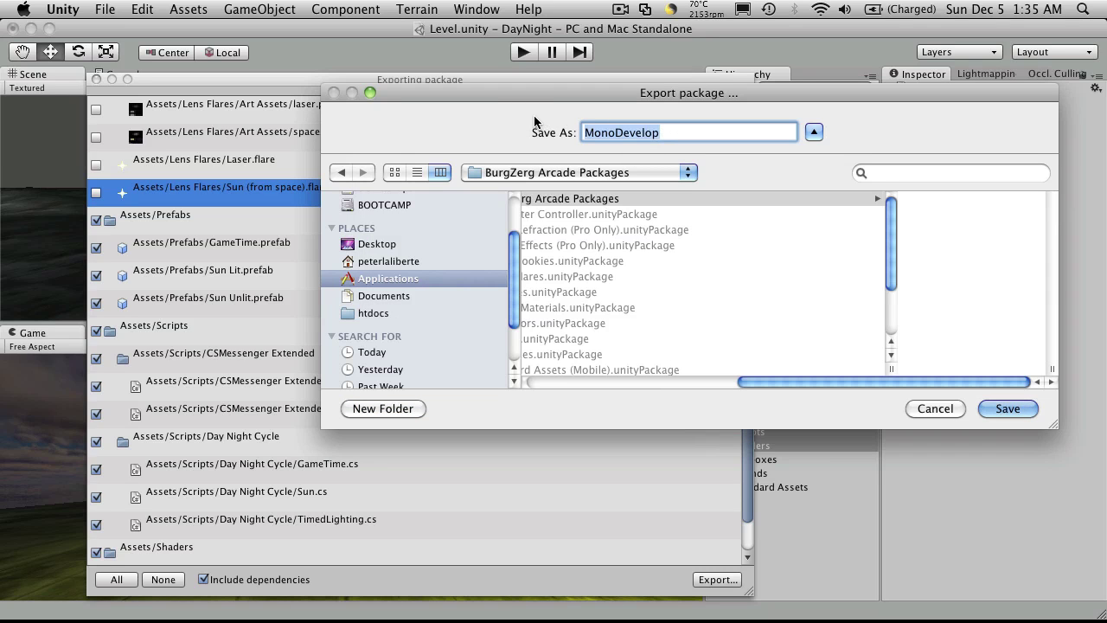
pyautogui.write('Day')
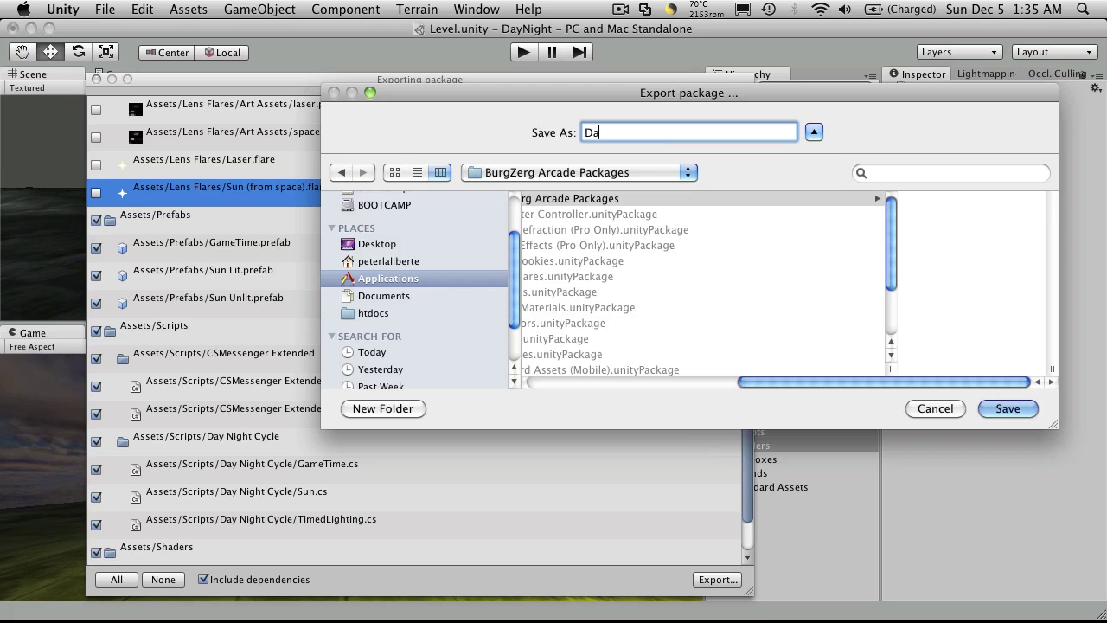
pyautogui.write('NightCycle')
pyautogui.press('BackSpace')
pyautogui.press('BackSpace')
pyautogui.write('le')
pyautogui.click(999, 408)
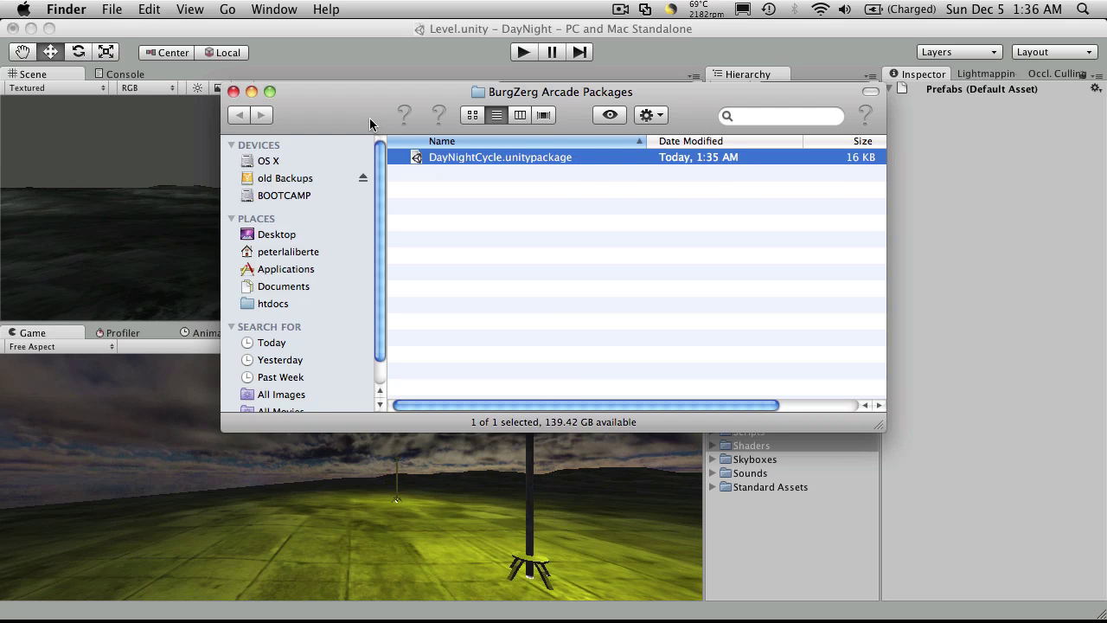
# Step: Close the BurgZerg Arcade Packages Finder window and return to the Unity Level scene
pyautogui.click(233, 92)
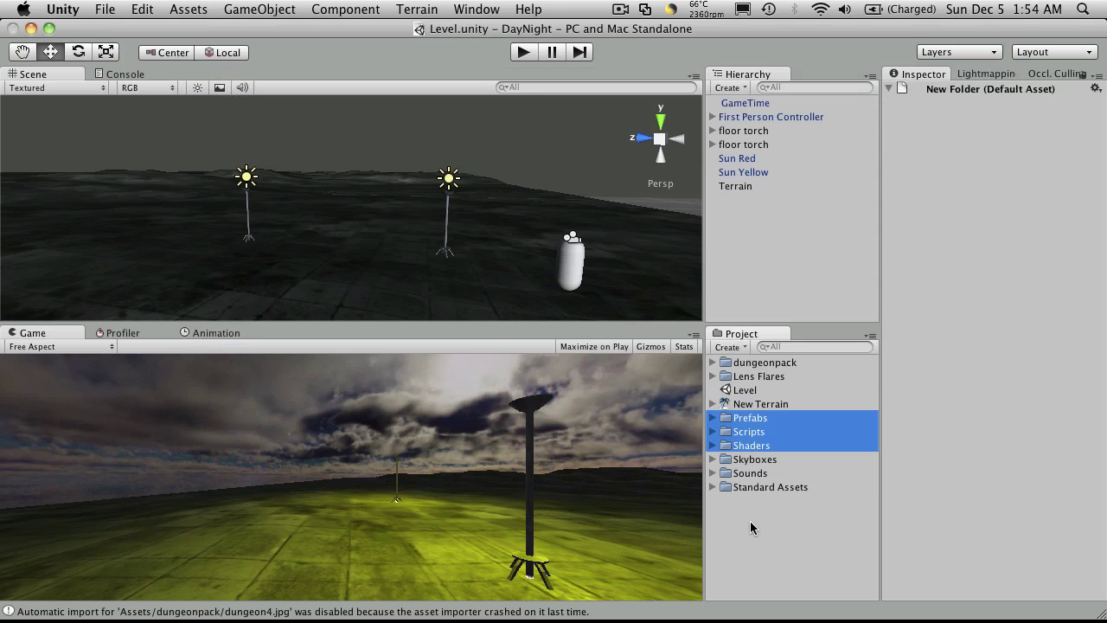
pyautogui.press('super+s')
# Step: Set the GameTime prefab's Sun array size to 0 and save the project
pyautogui.click(713, 418)
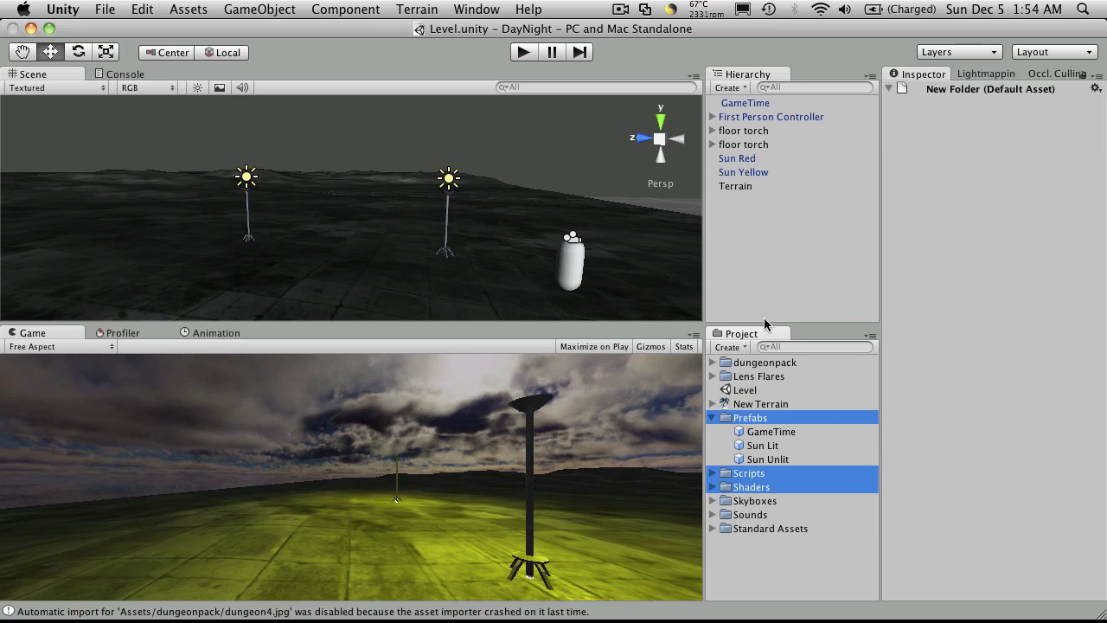
pyautogui.click(810, 447)
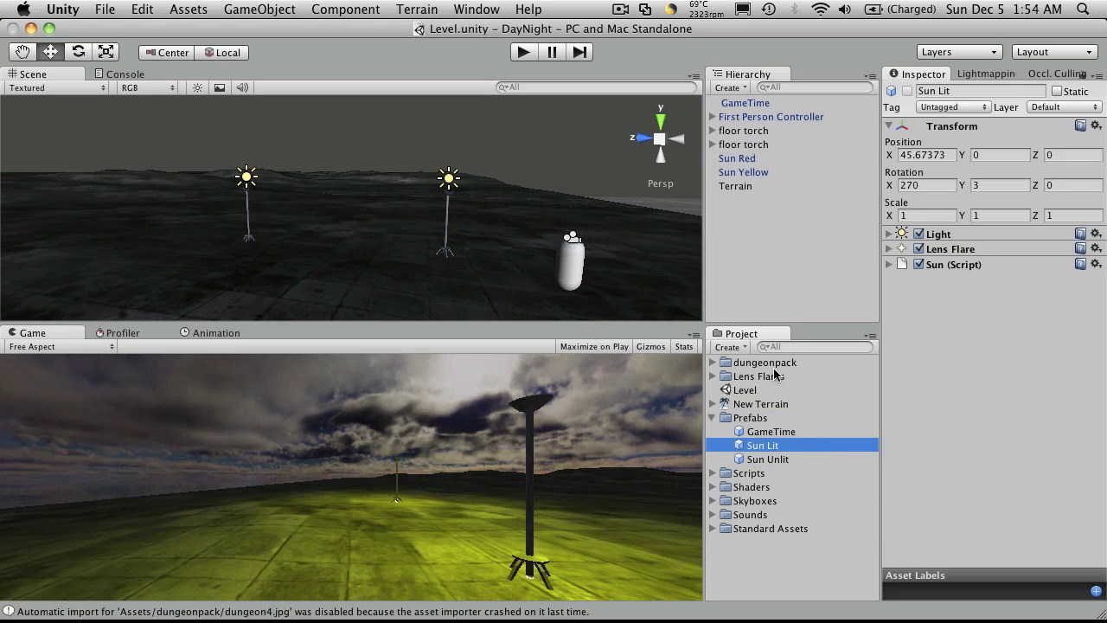
pyautogui.click(779, 433)
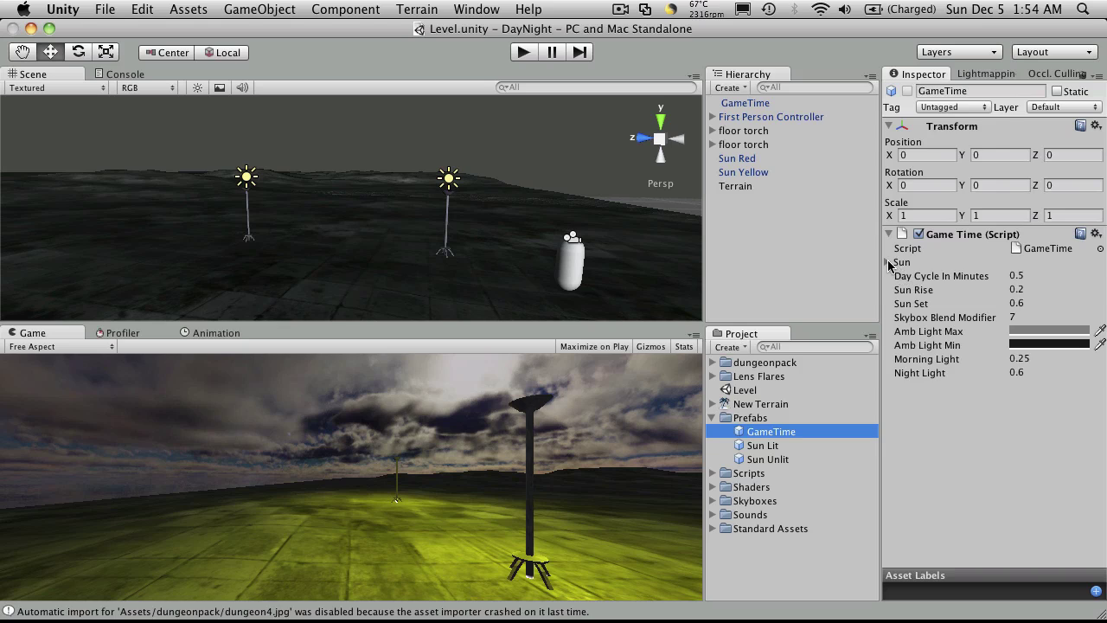
pyautogui.click(890, 263)
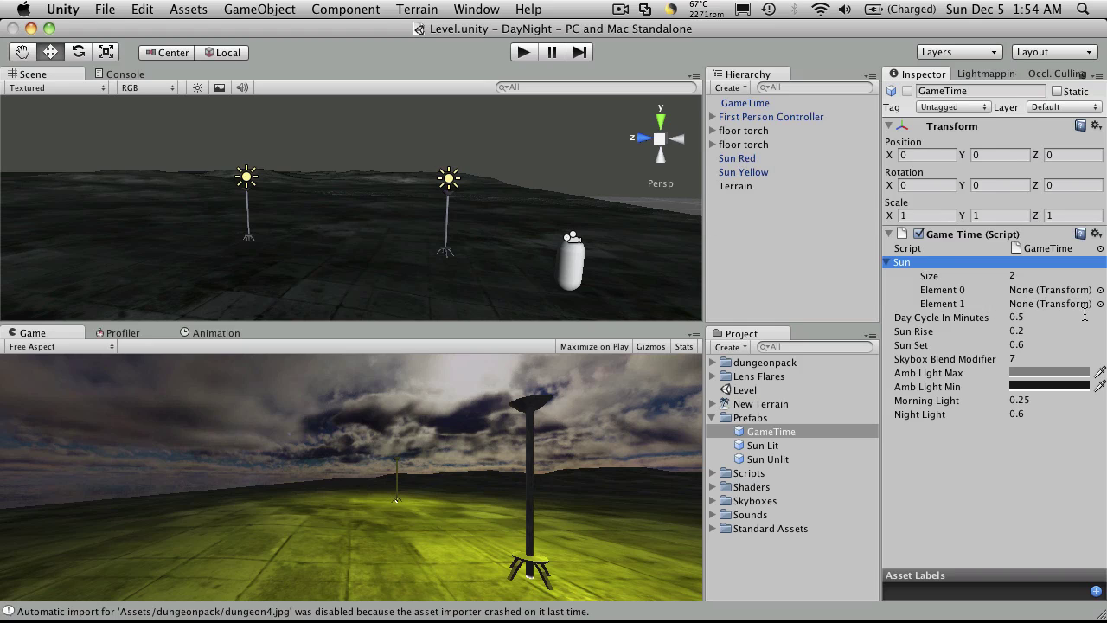
pyautogui.click(1025, 276)
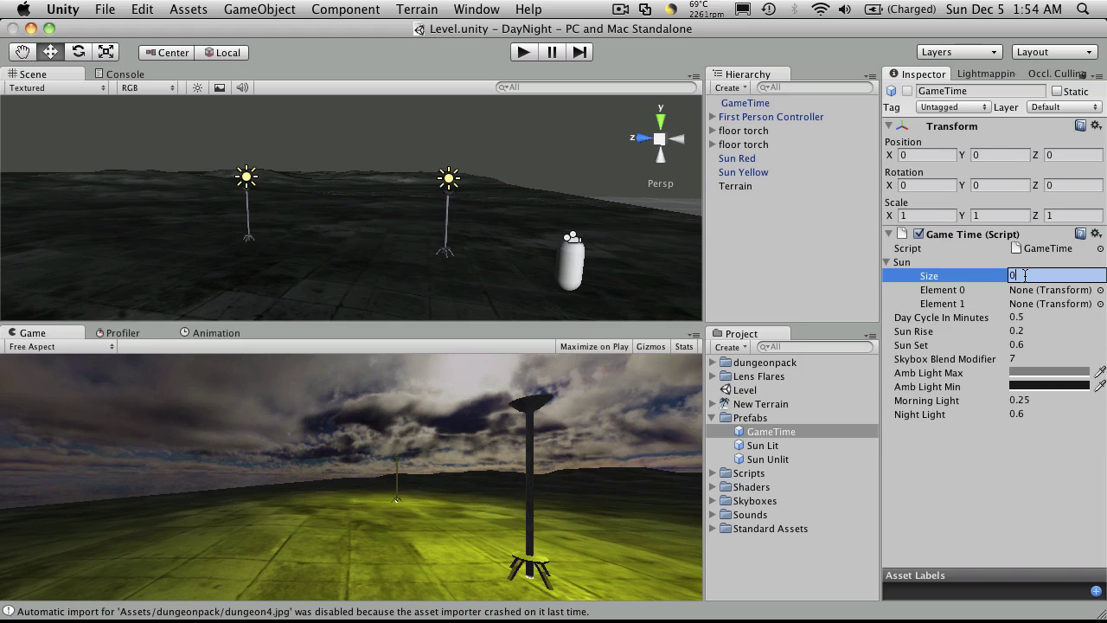
pyautogui.press('Return')
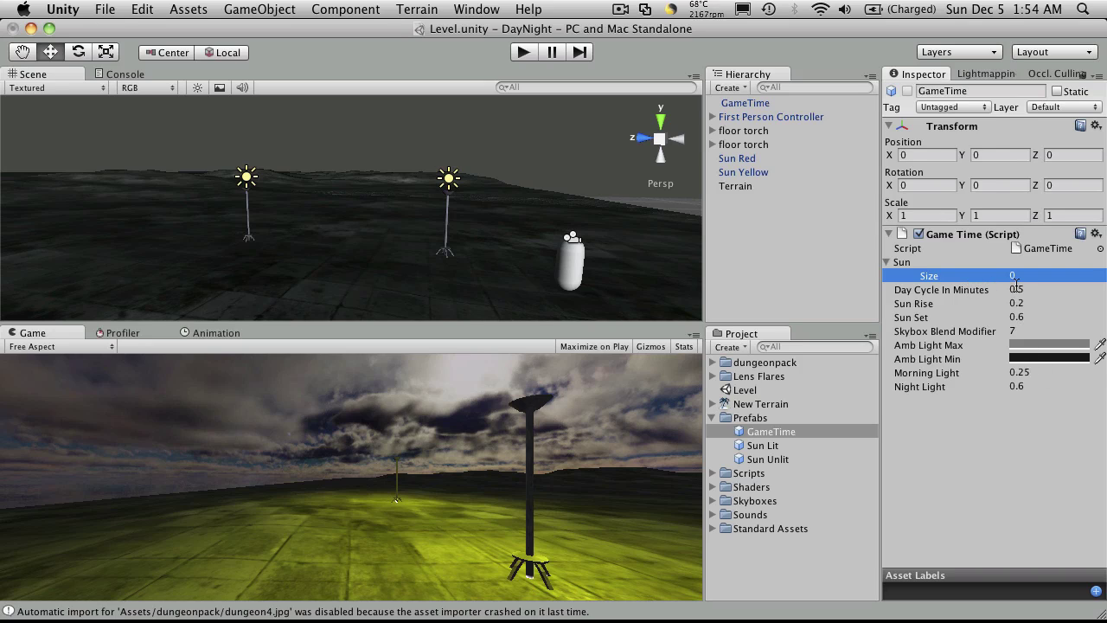
pyautogui.press('super+s')
# Step: Collapse the Sun array and Prefabs folder, then select the Prefabs, Scripts and Shaders folders
pyautogui.click(889, 262)
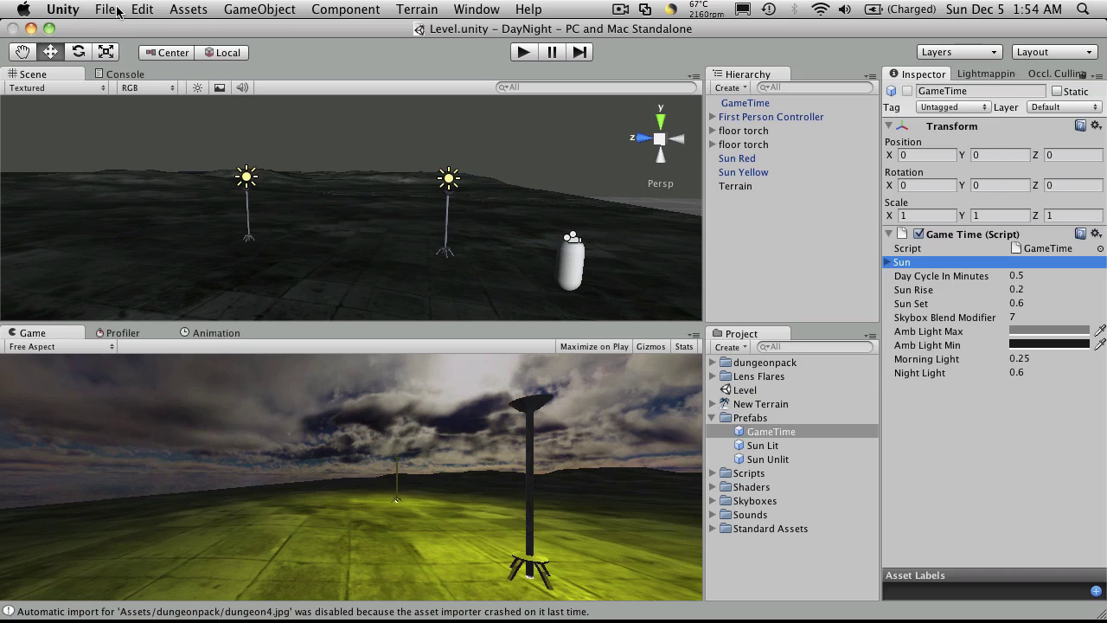
pyautogui.click(714, 431)
pyautogui.click(714, 418)
pyautogui.hotkey('shift', 'Down')
pyautogui.hotkey('shift', 'Down')
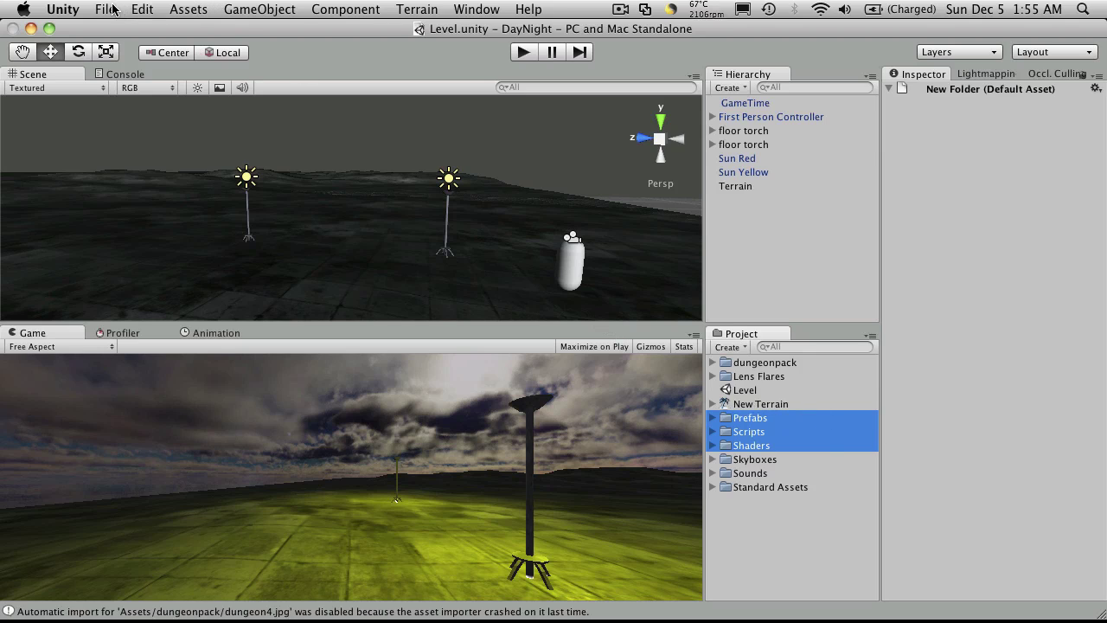
# Step: Export the selected folders as a package, unticking laser.psd, spacesun.psd, Laser.flare and Sun (from space).flare
pyautogui.rightClick(784, 517)
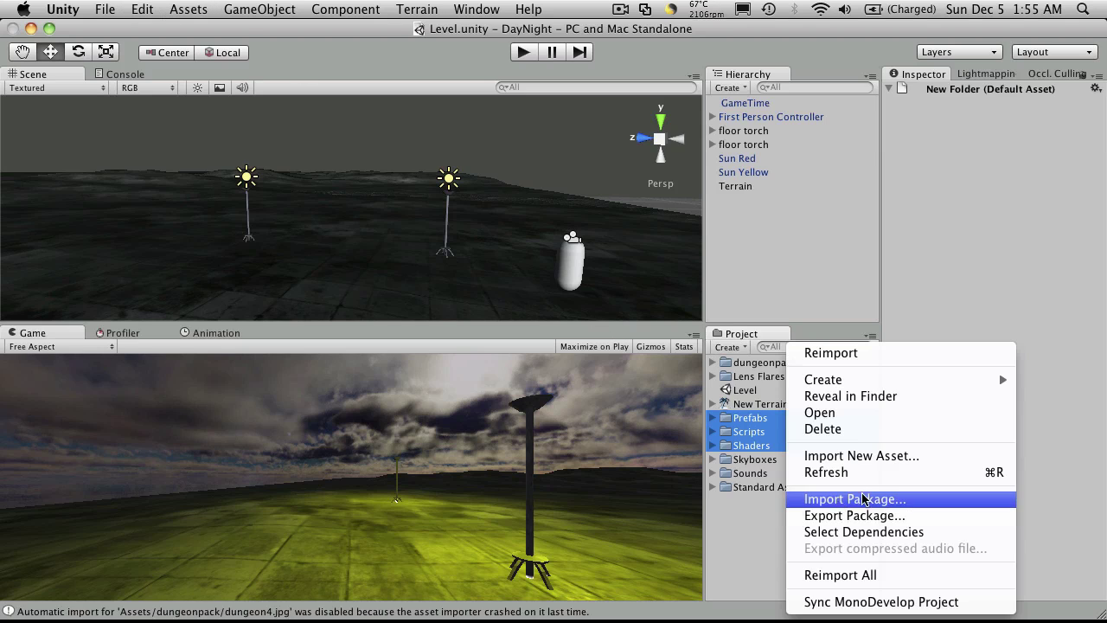
pyautogui.click(843, 515)
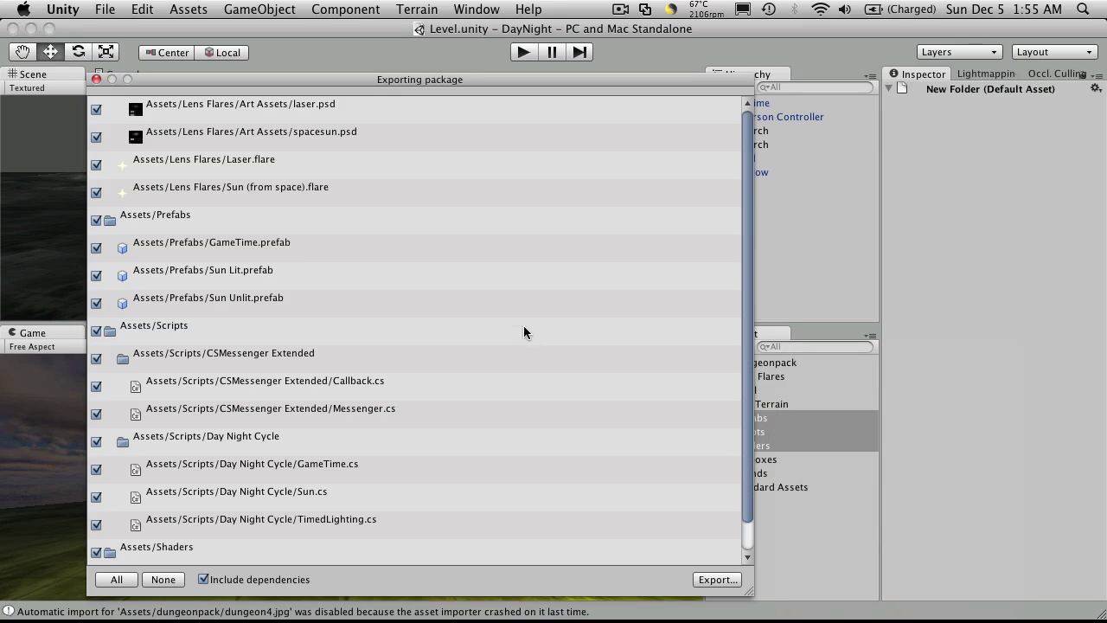
pyautogui.click(96, 113)
pyautogui.click(96, 138)
pyautogui.click(96, 164)
pyautogui.click(97, 191)
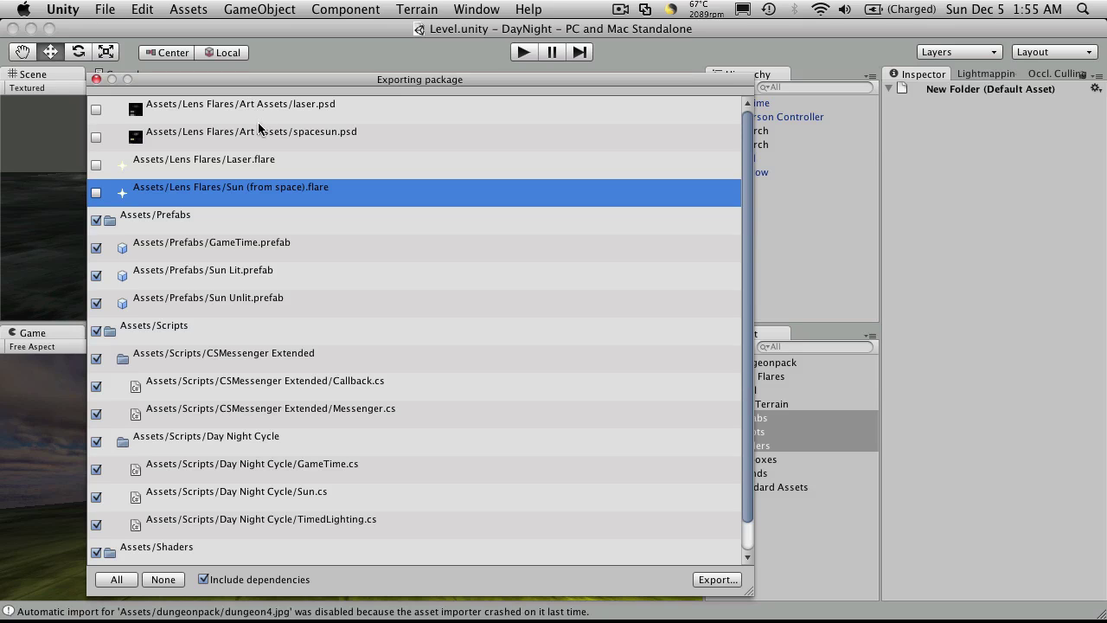
# Step: Re-tick all four lens flare assets so every asset is included, and continue to saving
pyautogui.click(97, 192)
pyautogui.click(96, 164)
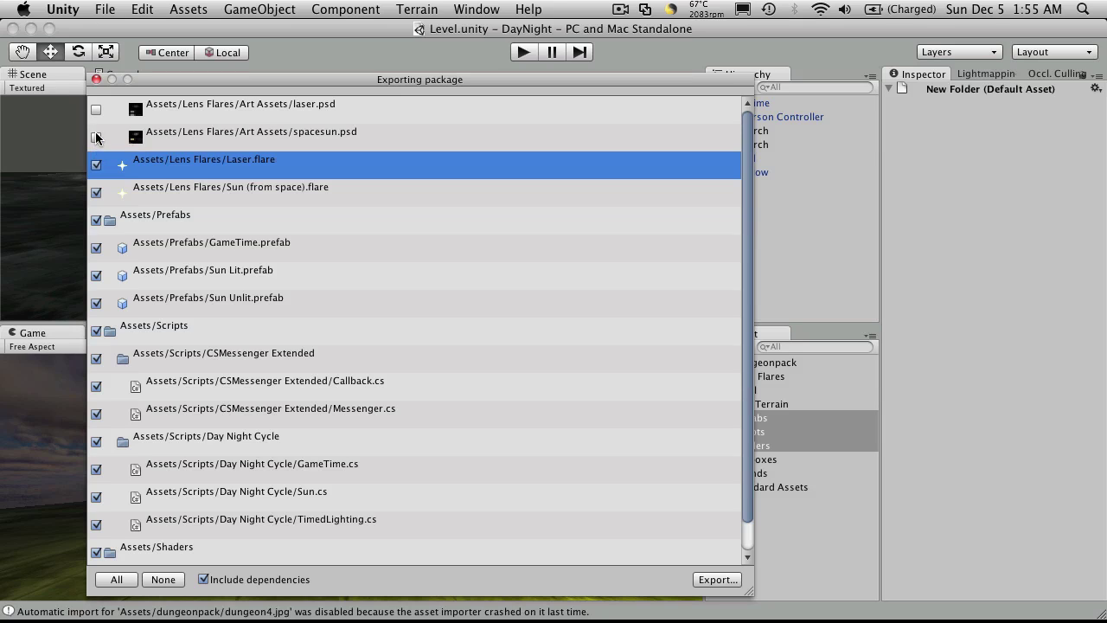
pyautogui.click(96, 137)
pyautogui.click(96, 111)
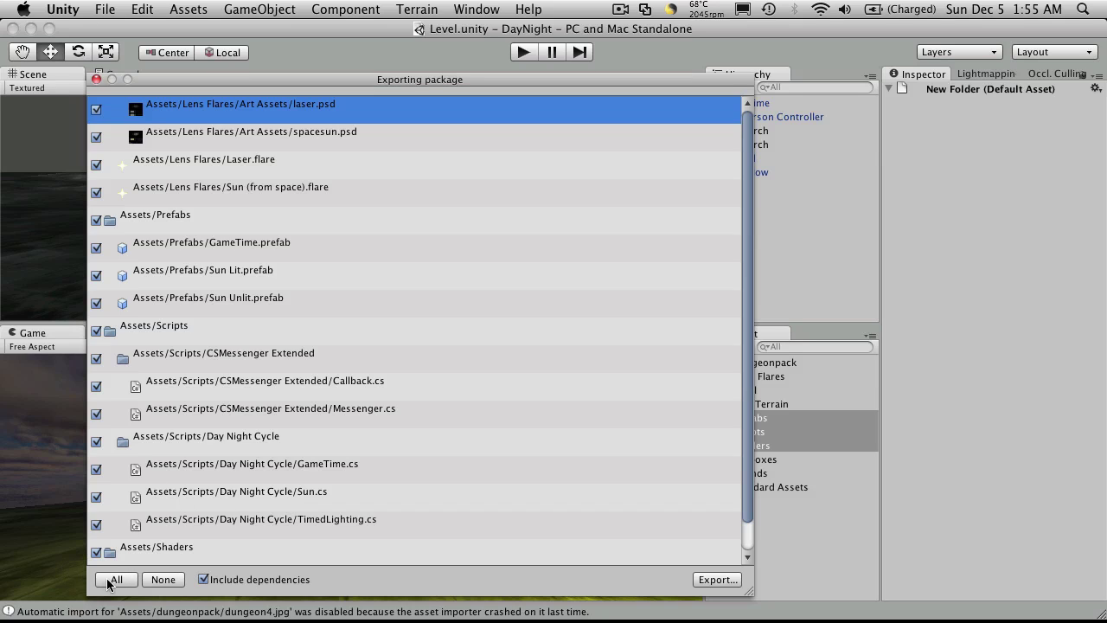
pyautogui.scroll(-1, 178, 484)
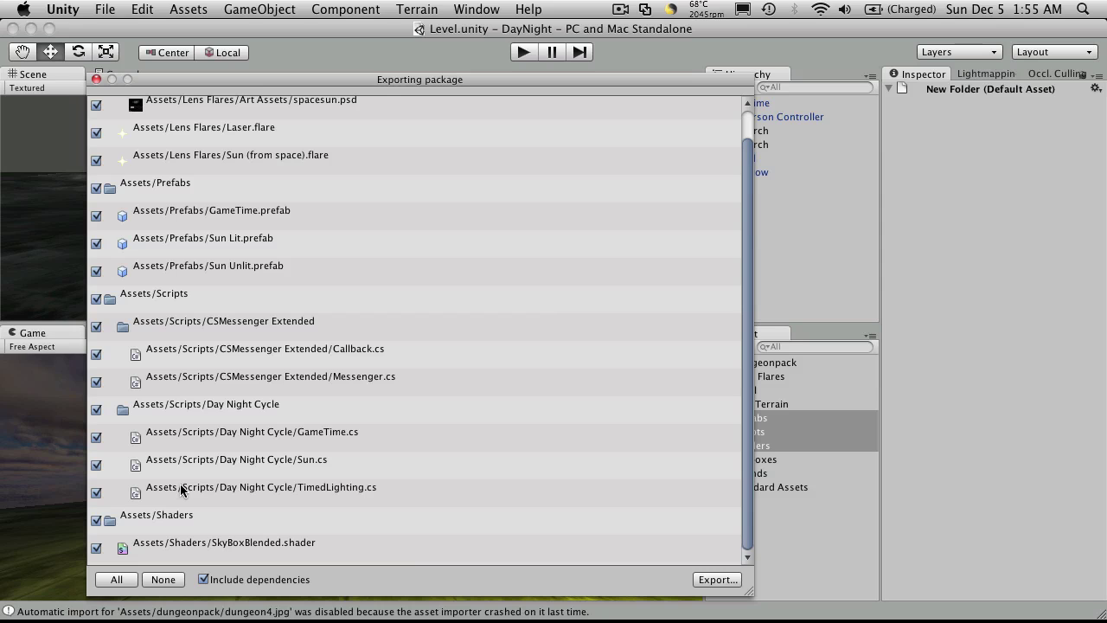
pyautogui.scroll(1, 202, 493)
pyautogui.click(717, 580)
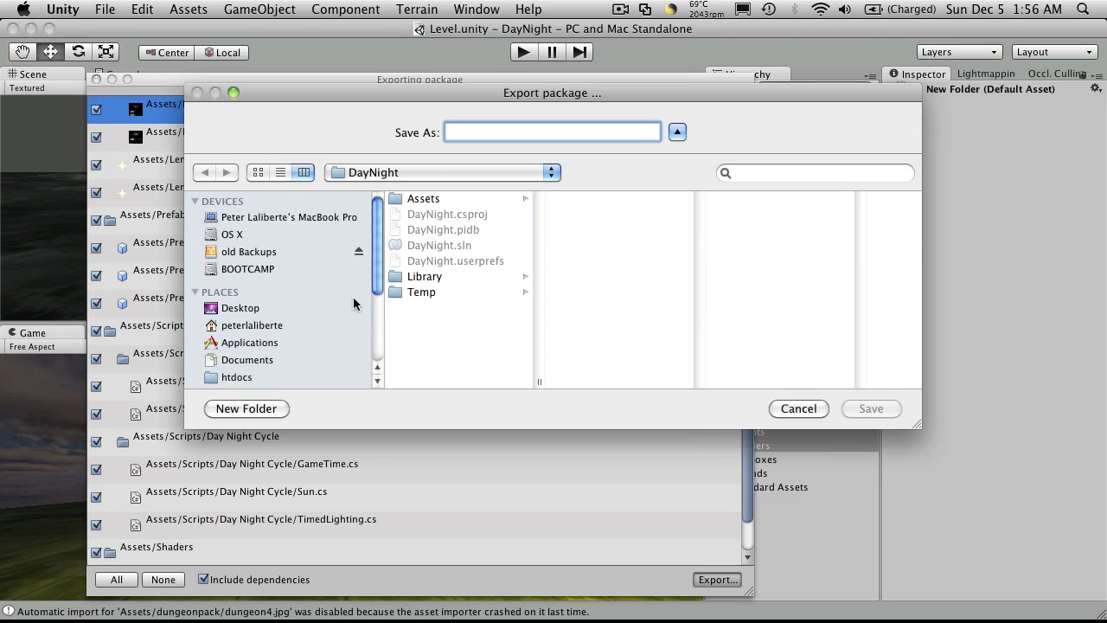
# Step: Overwrite DayNightCycle.unitypackage in Applications > Unity > Standard Packages > BurgZerg Arcade Packages
pyautogui.click(252, 342)
pyautogui.scroll(-20, 454, 283)
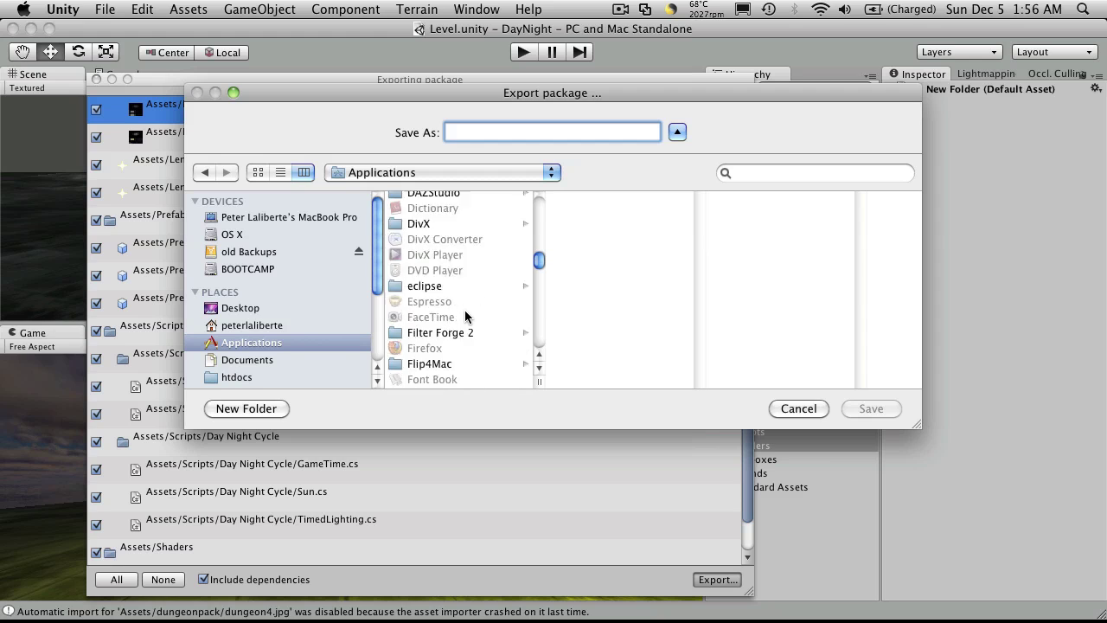
pyautogui.scroll(-20, 465, 319)
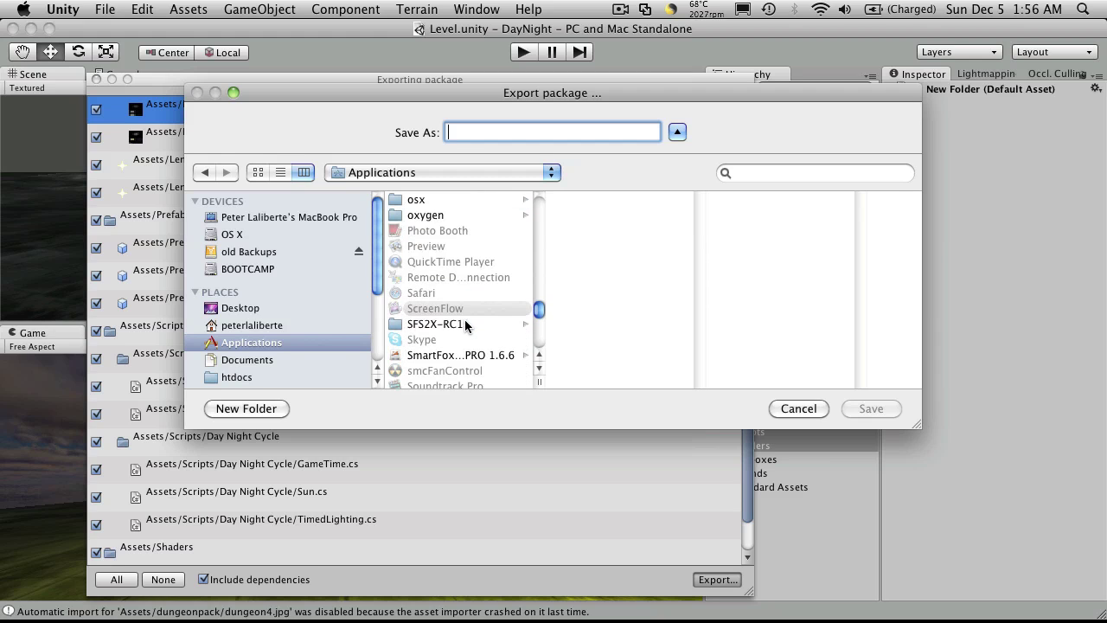
pyautogui.scroll(-4, 464, 328)
pyautogui.click(459, 317)
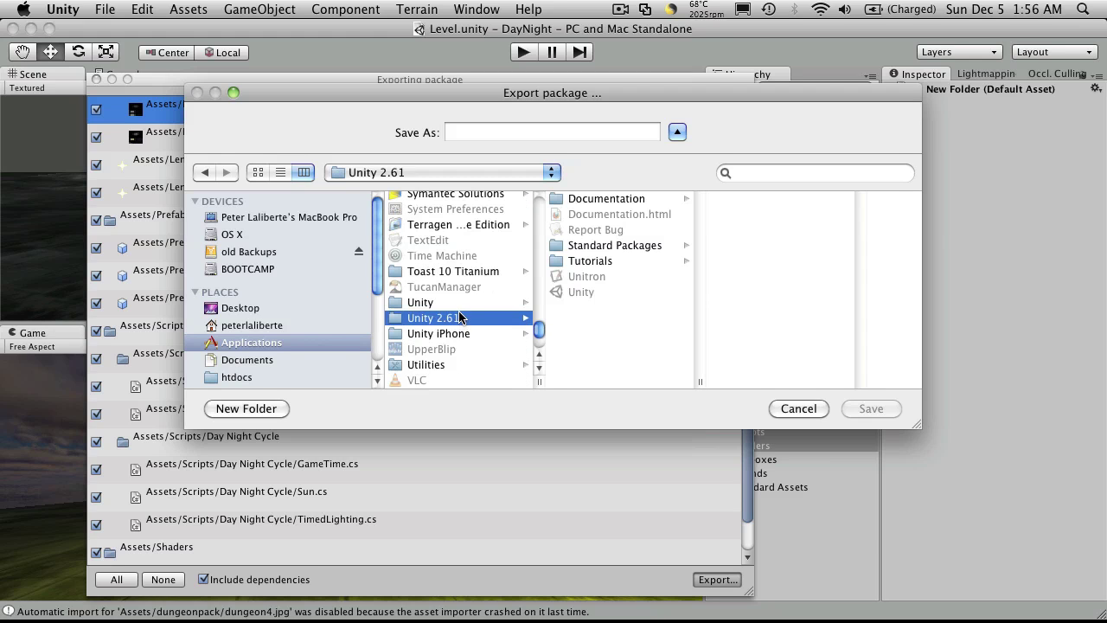
pyautogui.click(471, 302)
pyautogui.click(629, 231)
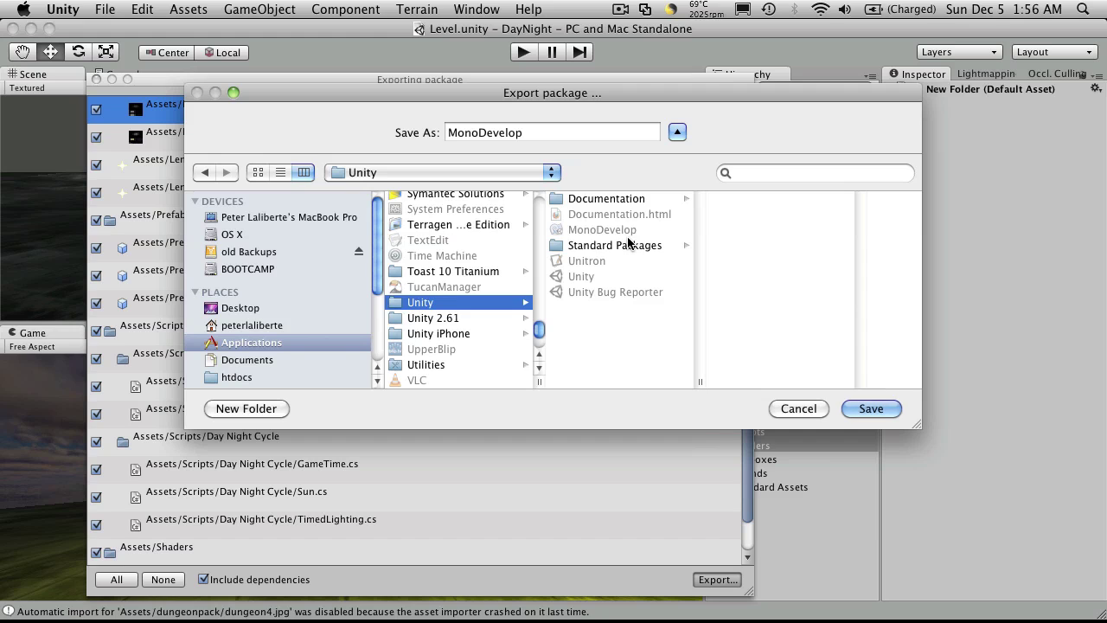
pyautogui.click(631, 245)
pyautogui.click(747, 199)
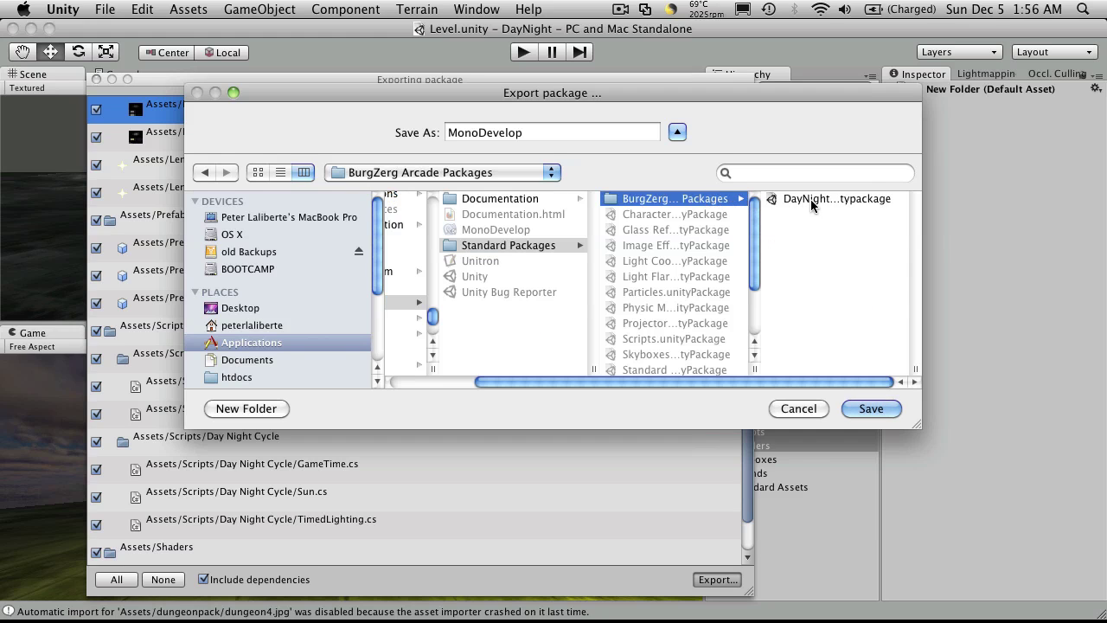
pyautogui.click(811, 199)
pyautogui.click(870, 412)
pyautogui.click(680, 209)
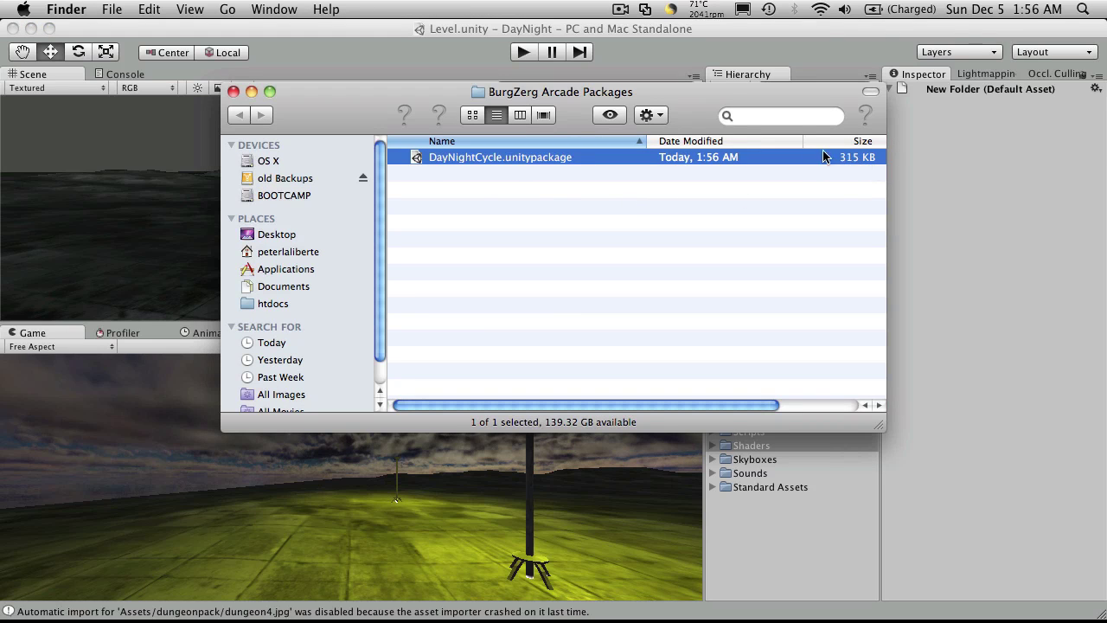
# Step: Close the BurgZerg Arcade Packages Finder window and bring the Unity editor to the front
pyautogui.click(232, 91)
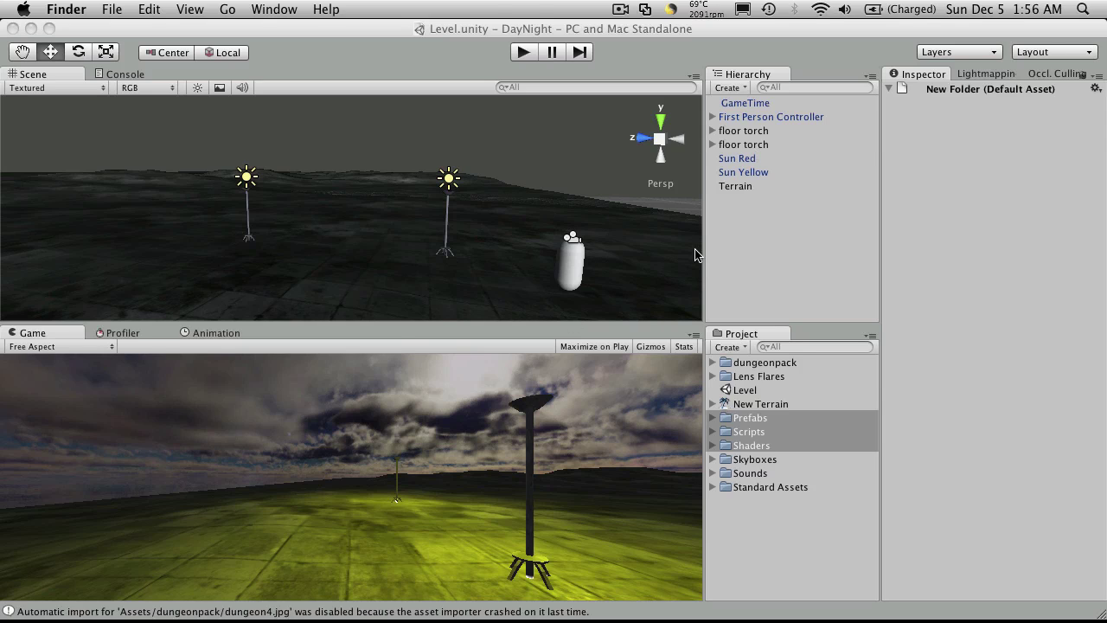
pyautogui.click(809, 271)
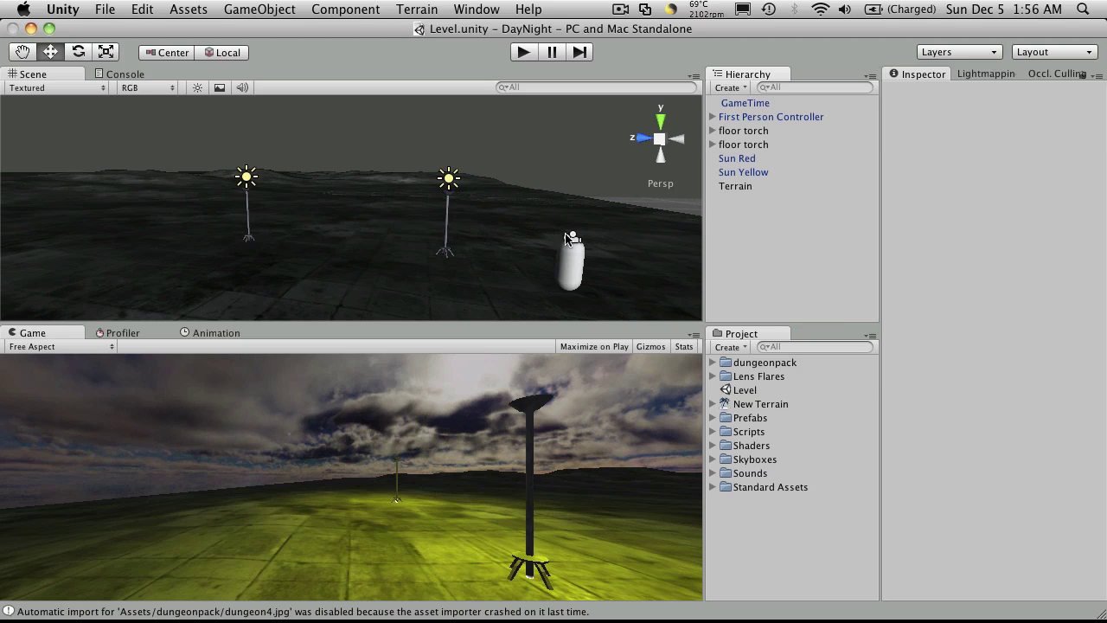